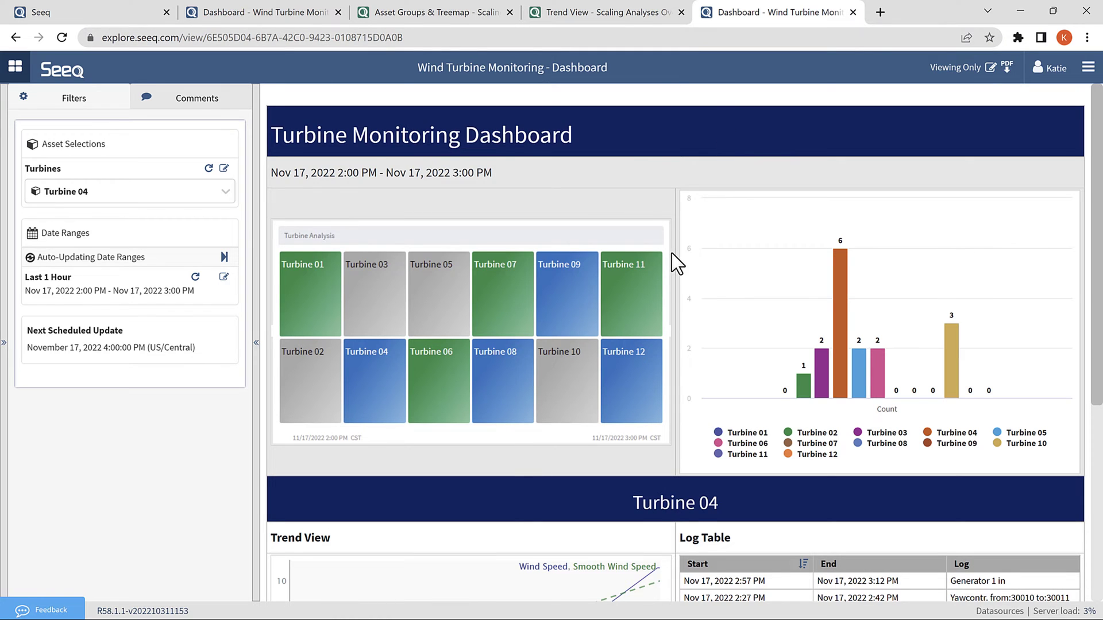
Start a new Organizer Topic and name it 'Wind Turbine Dashboard'
{"action": "scroll", "coordinate": [672, 256], "scroll_direction": "down", "scroll_amount": 3}
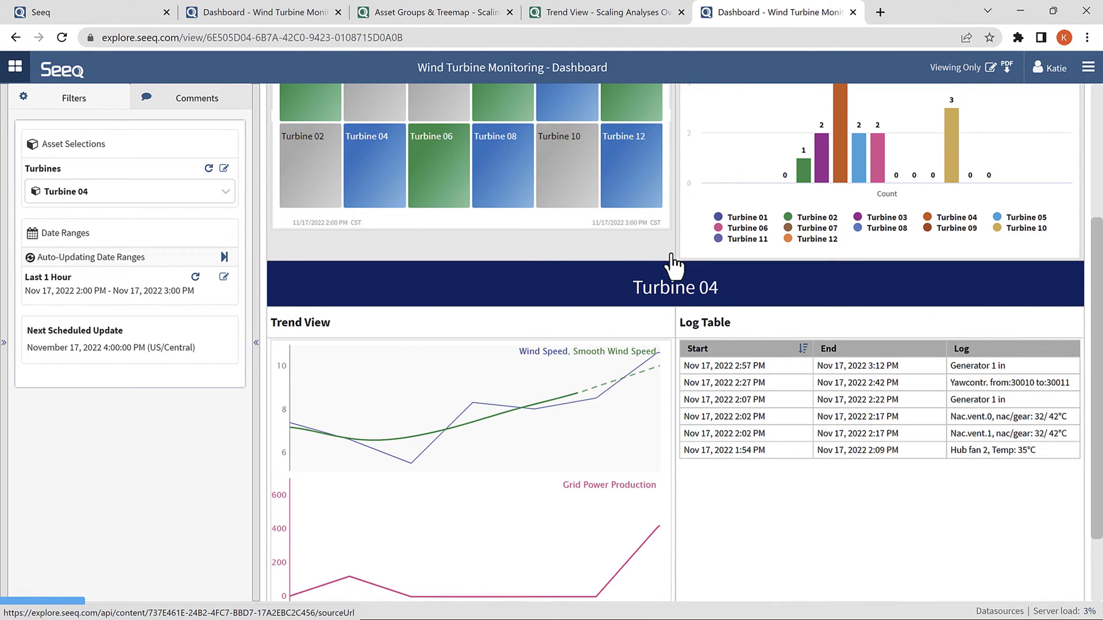
{"action": "scroll", "coordinate": [673, 263], "scroll_direction": "up", "scroll_amount": 3}
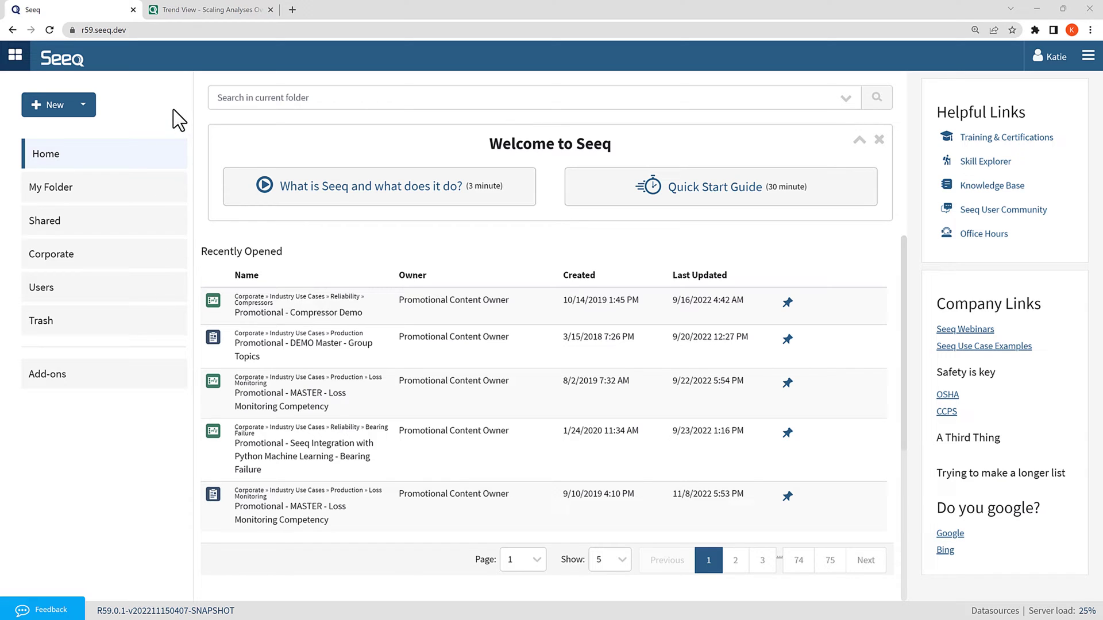
{"action": "left_click", "coordinate": [77, 109]}
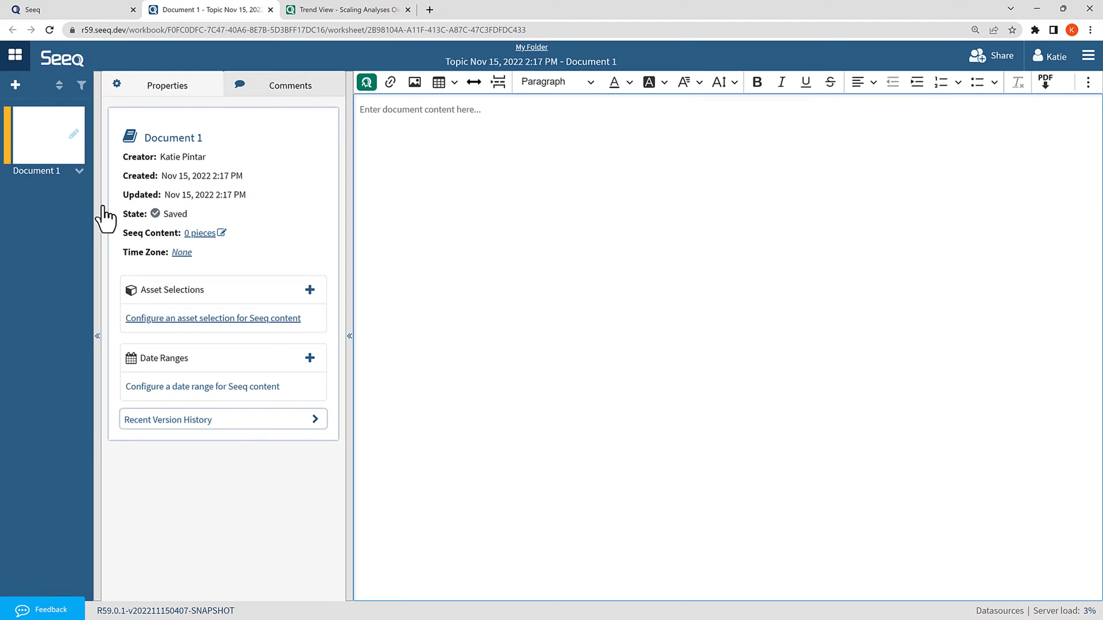
{"action": "left_click", "coordinate": [506, 58]}
{"action": "type", "text": "Wind T"}
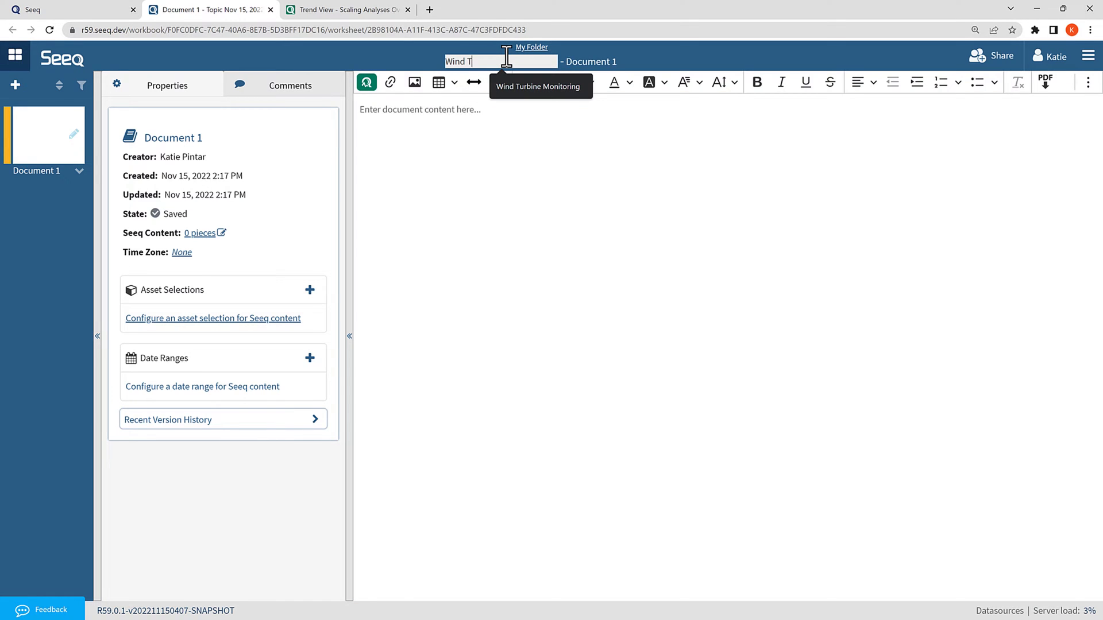
{"action": "type", "text": "urbine Dashboard"}
{"action": "key", "text": "Return"}
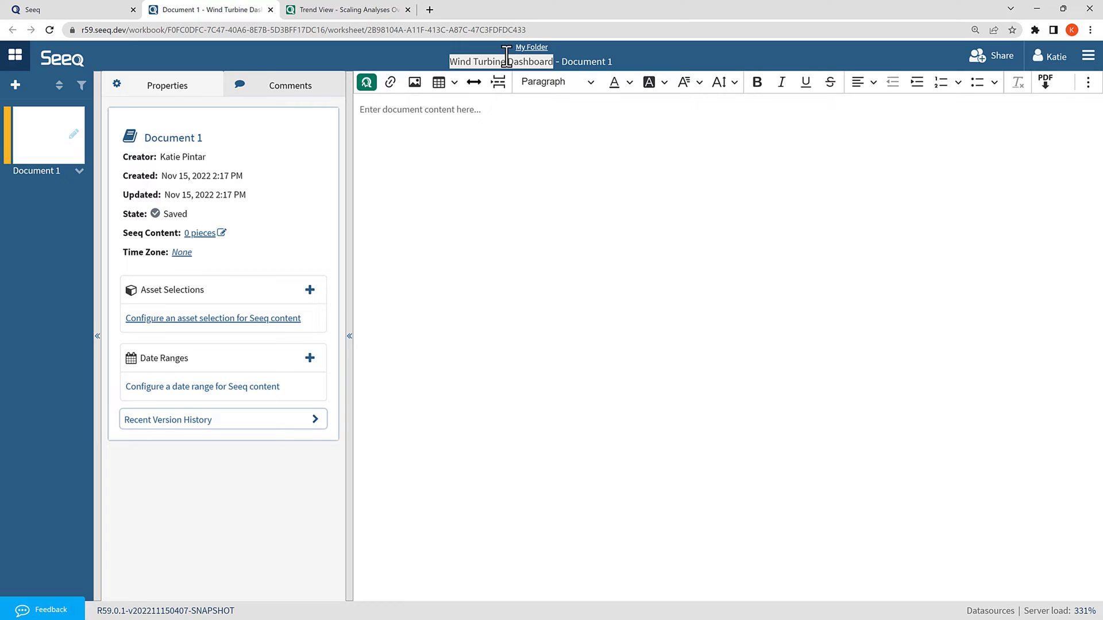
Insert the Monitoring template into Document 1, with Treemap, Chart, Trend View and Log Table sections
{"action": "left_click", "coordinate": [367, 83]}
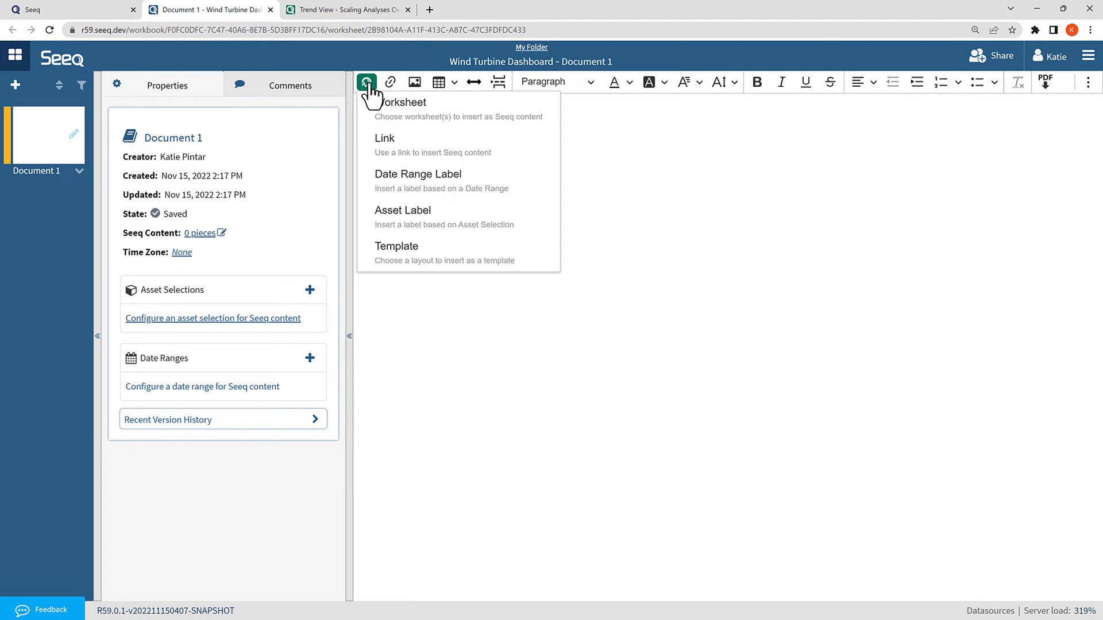
{"action": "left_click", "coordinate": [403, 255]}
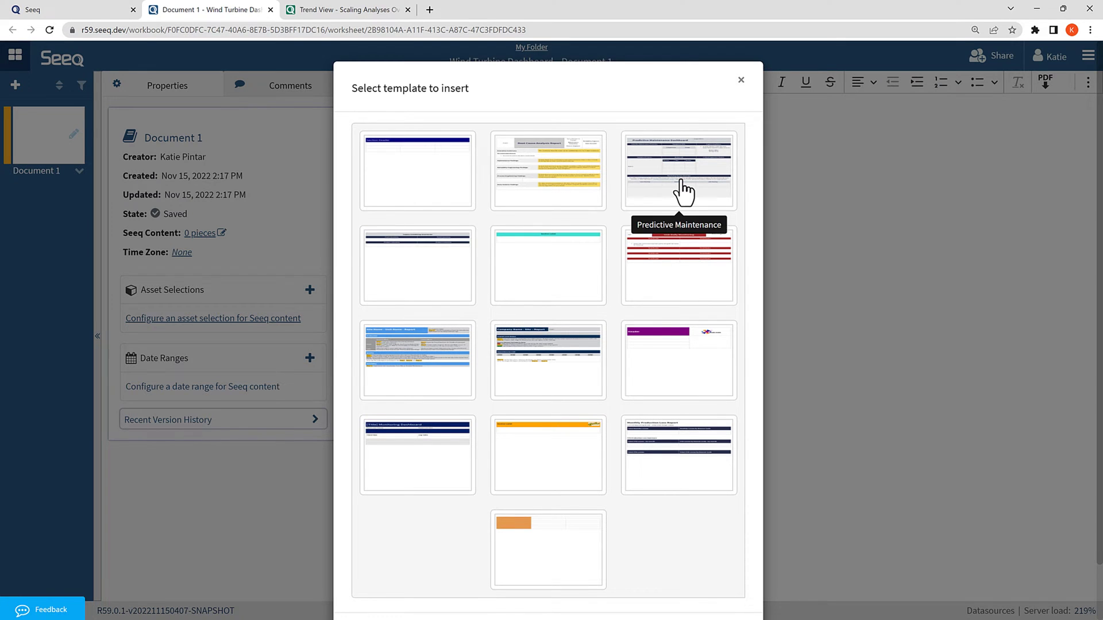
{"action": "left_click", "coordinate": [425, 476]}
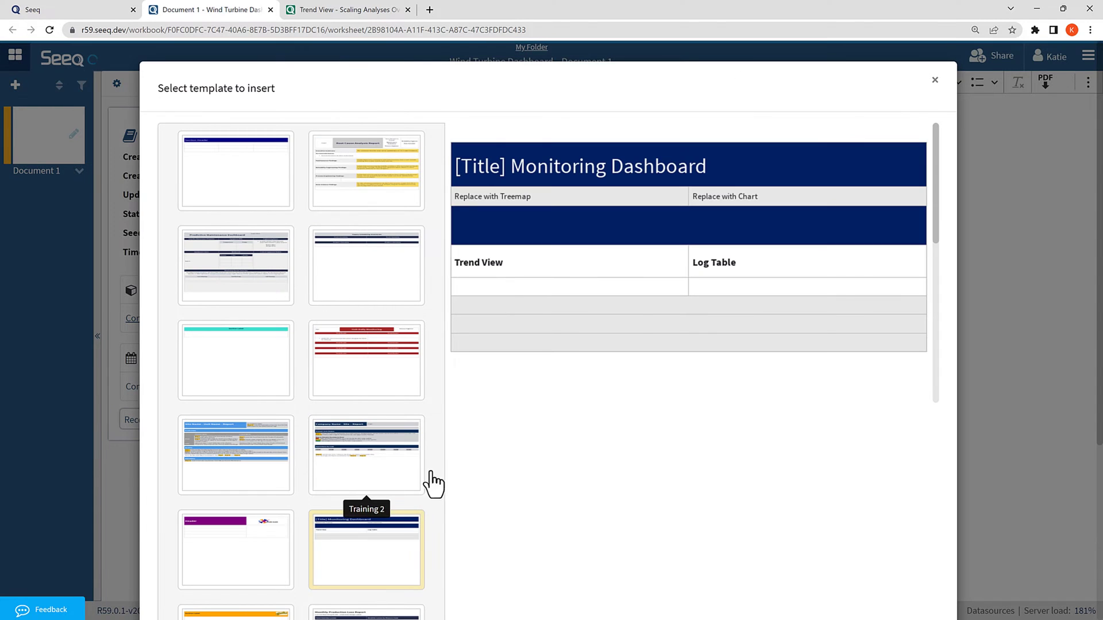
{"action": "scroll", "coordinate": [641, 343], "scroll_direction": "down", "scroll_amount": 5}
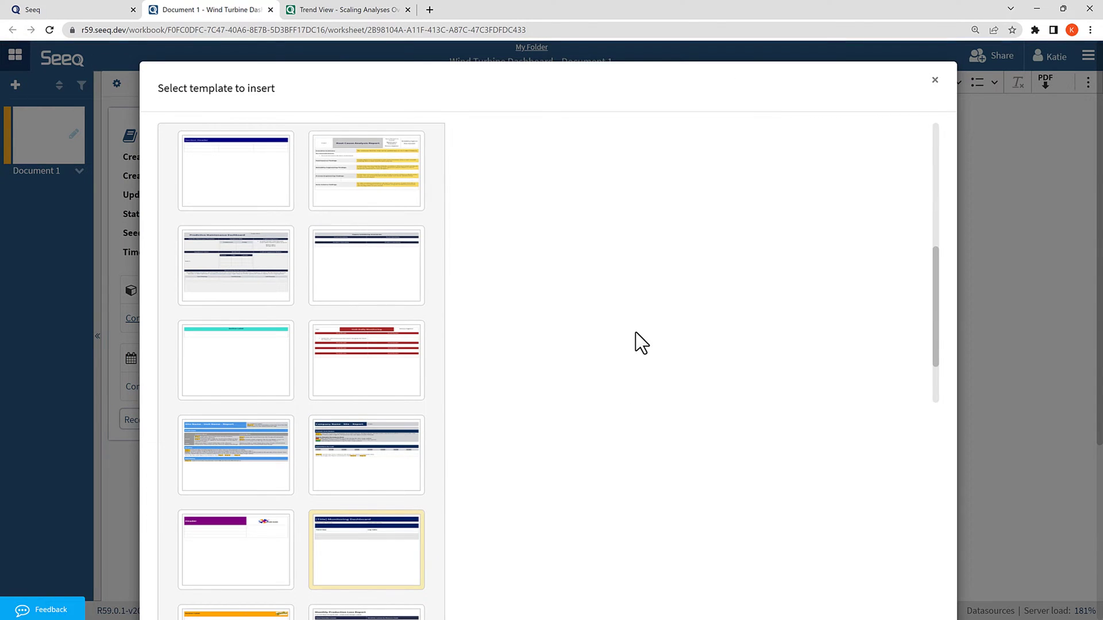
{"action": "scroll", "coordinate": [641, 343], "scroll_direction": "up", "scroll_amount": 5}
{"action": "scroll", "coordinate": [945, 522], "scroll_direction": "down", "scroll_amount": 4}
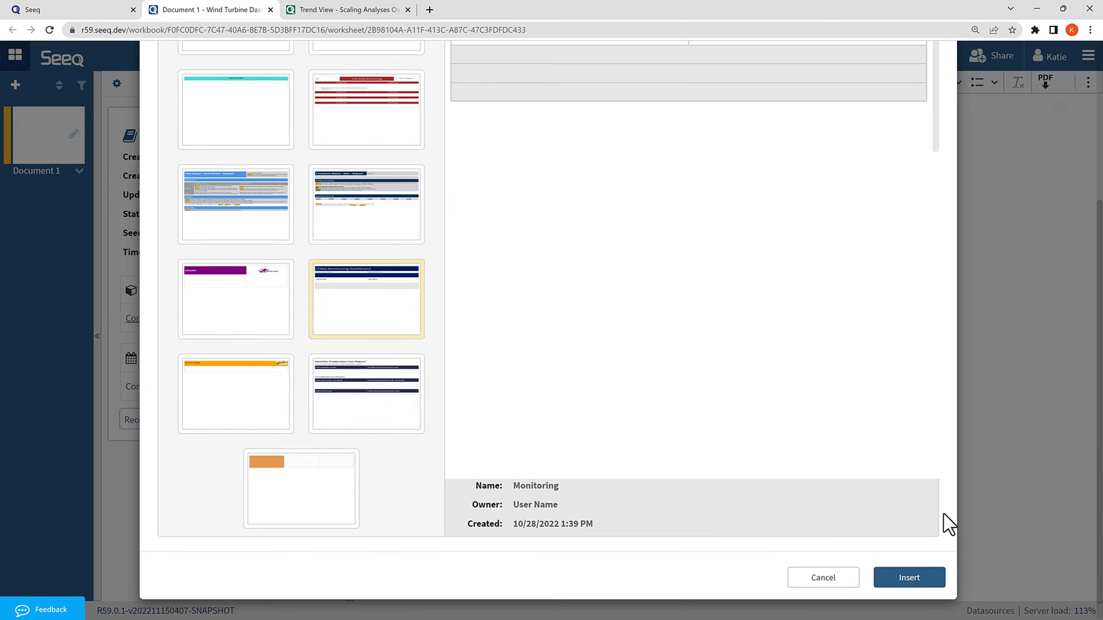
{"action": "left_click", "coordinate": [911, 585]}
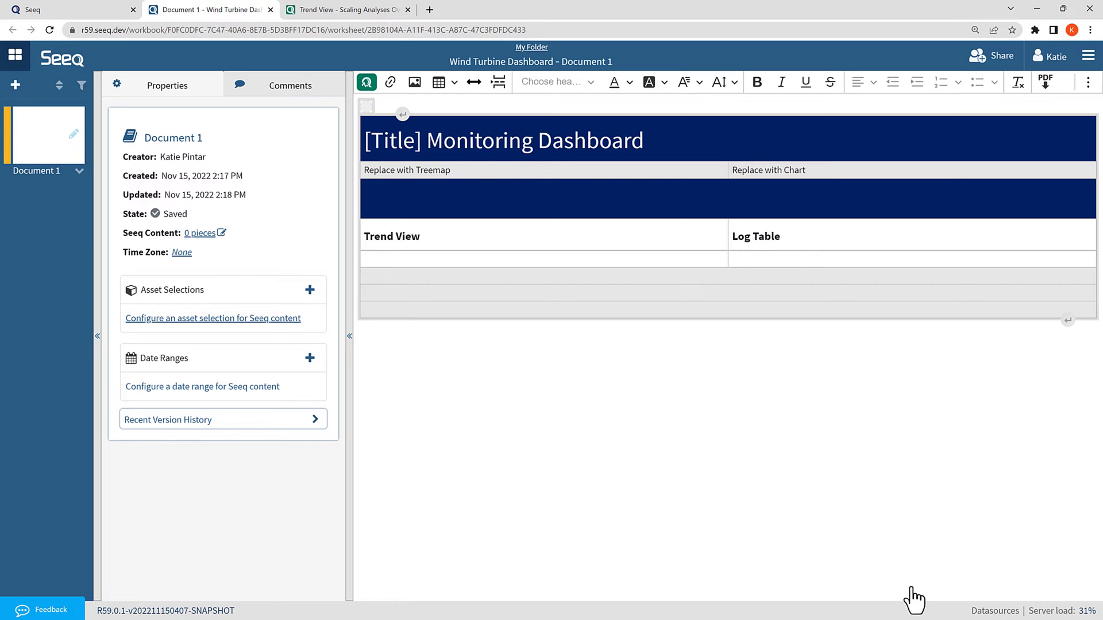
Add Document 2 and insert a table of 8 rows by 2 columns
{"action": "left_click", "coordinate": [15, 85]}
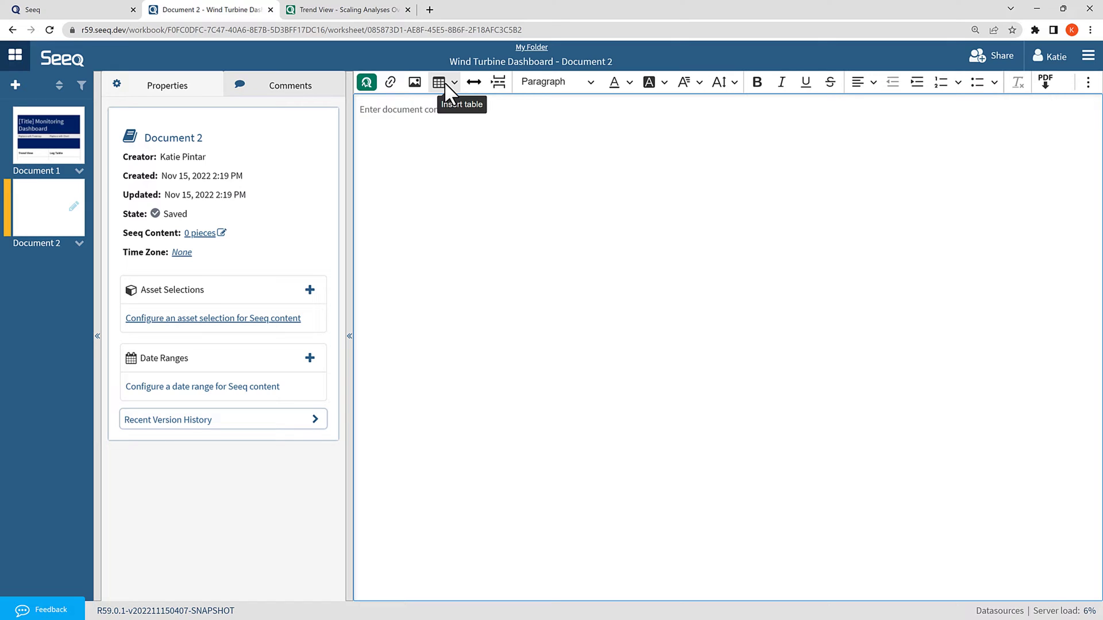
{"action": "left_click", "coordinate": [448, 90]}
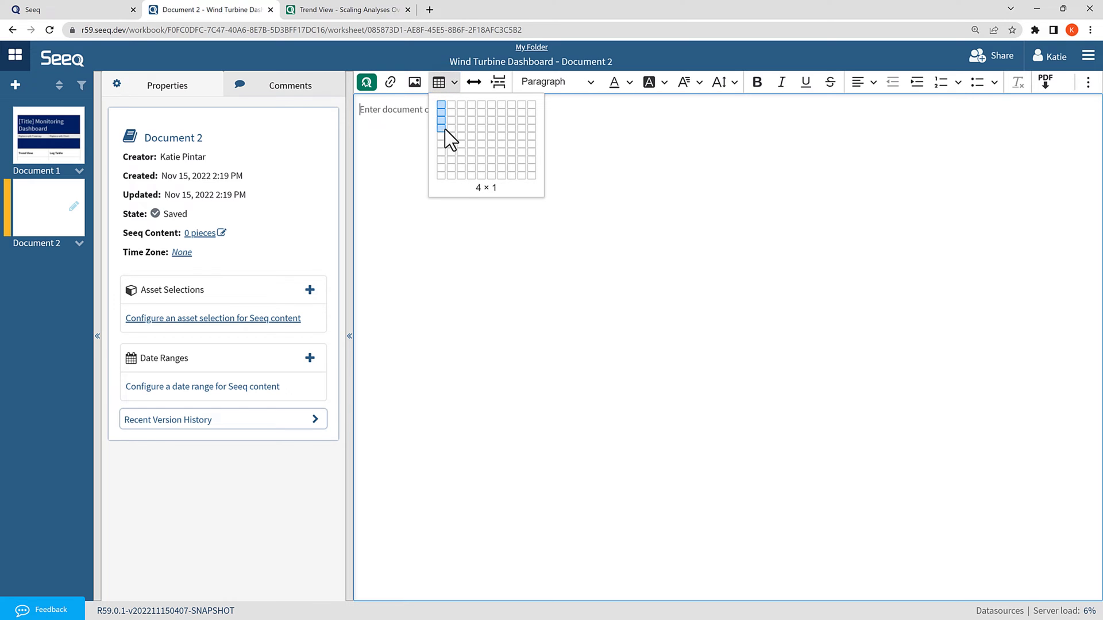
{"action": "left_click", "coordinate": [459, 170]}
Merge the table's top row into a single full-width cell
{"action": "left_click", "coordinate": [729, 126]}
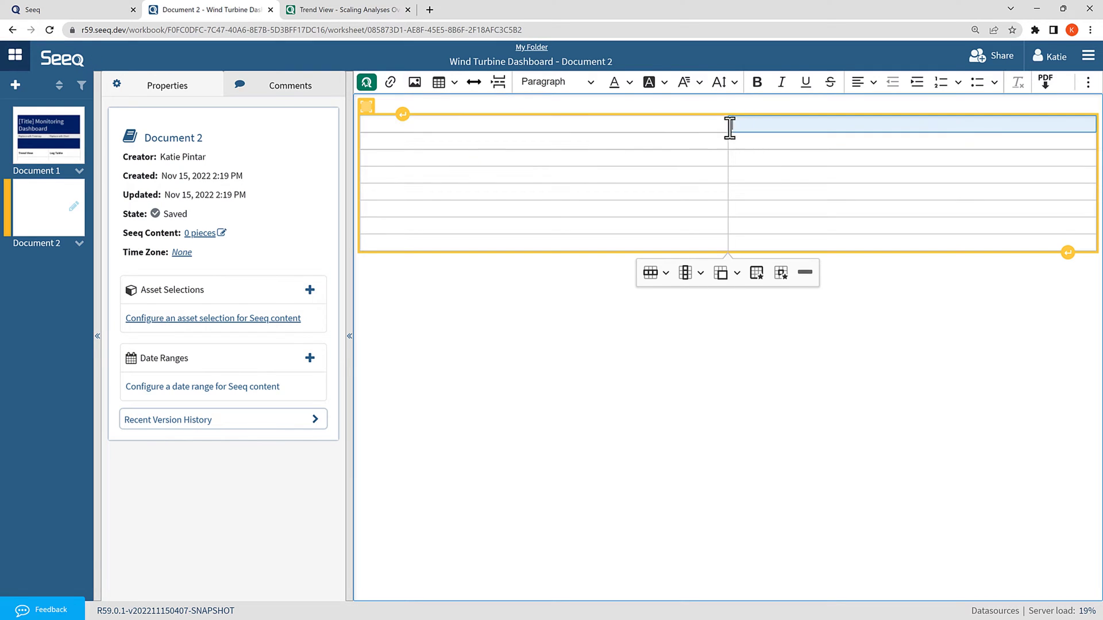
{"action": "left_click_drag", "start_coordinate": [729, 126], "coordinate": [684, 128]}
{"action": "left_click", "coordinate": [721, 273]}
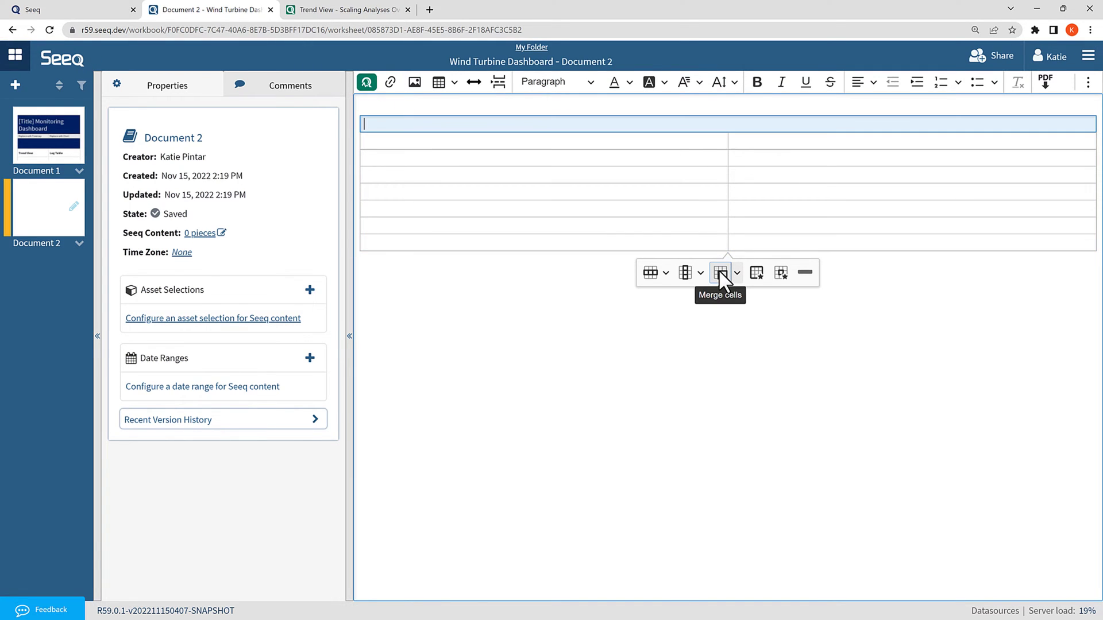
Give the merged top-row cell a #002060 navy background
{"action": "left_click", "coordinate": [779, 274]}
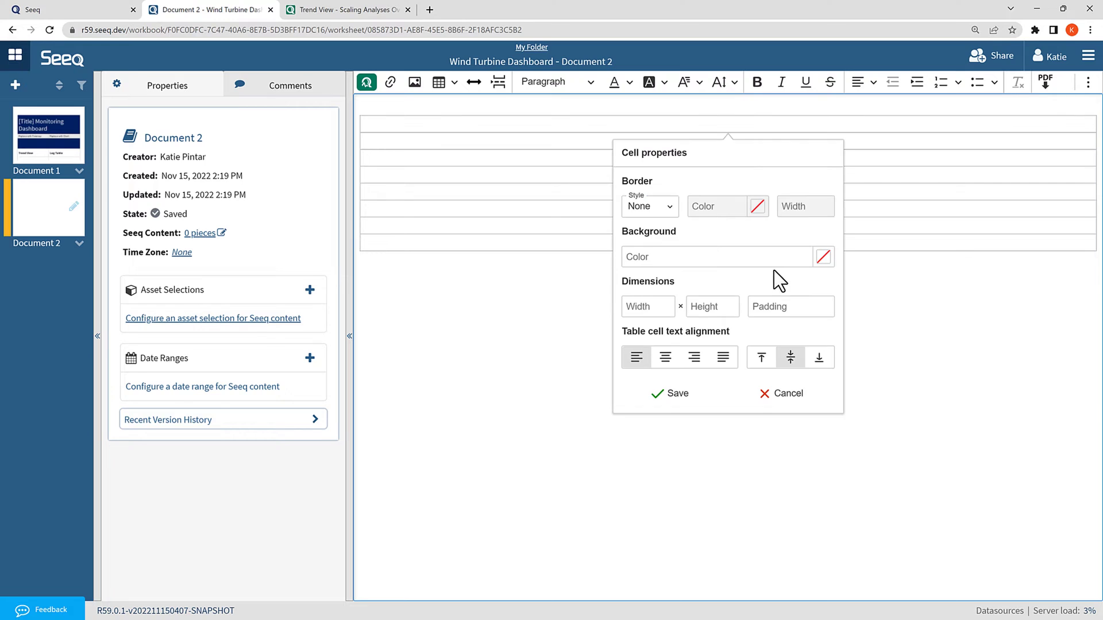
{"action": "left_click", "coordinate": [830, 256]}
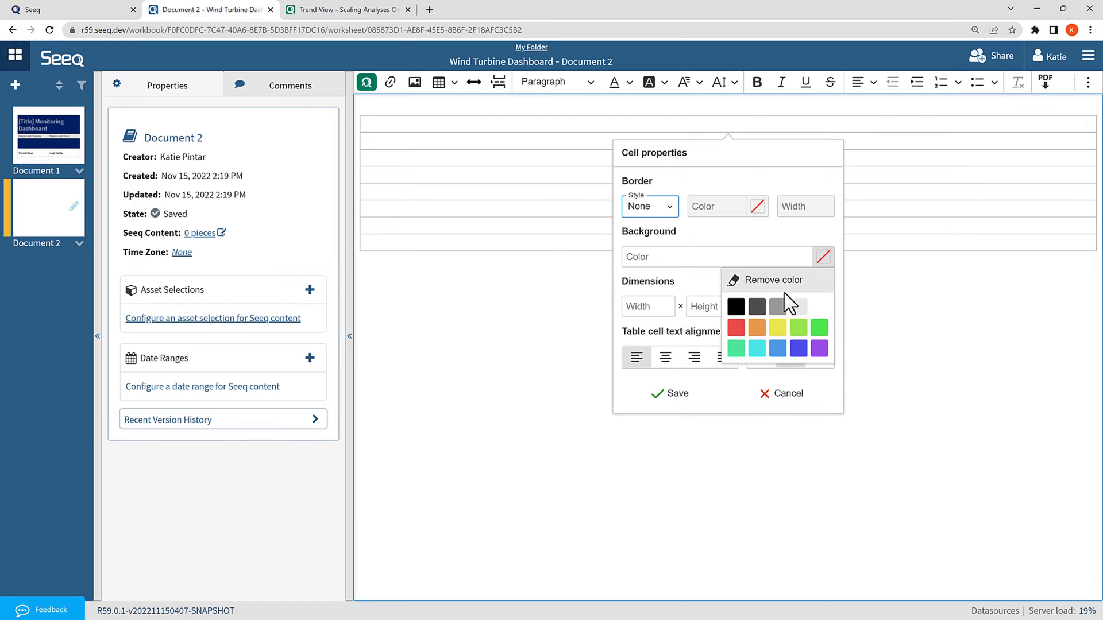
{"action": "left_click", "coordinate": [777, 348]}
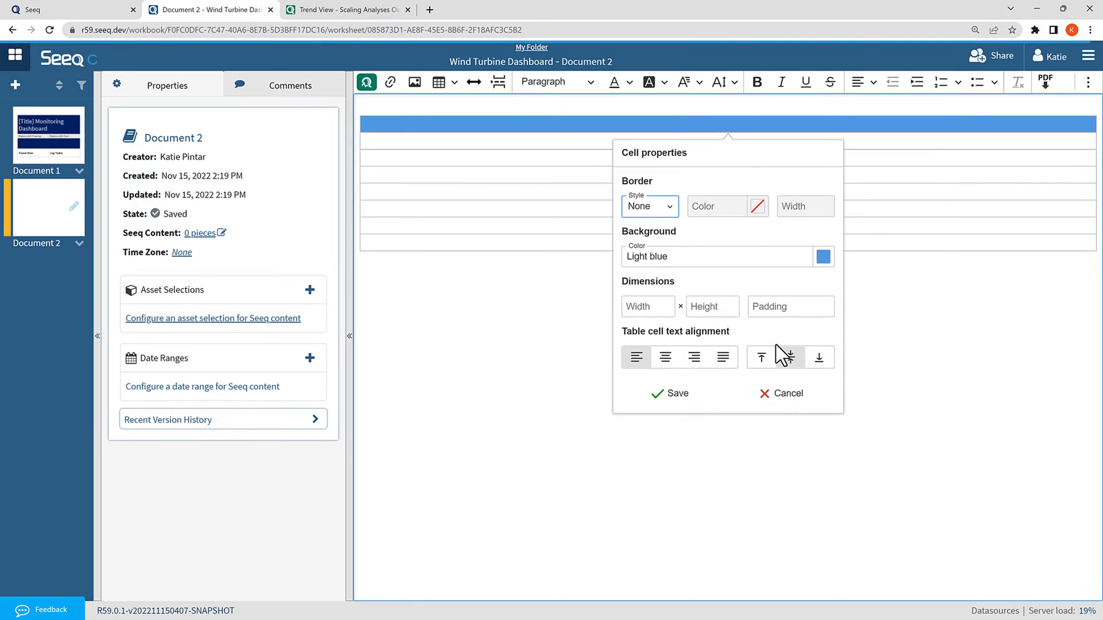
{"action": "left_click_drag", "start_coordinate": [668, 257], "coordinate": [627, 264]}
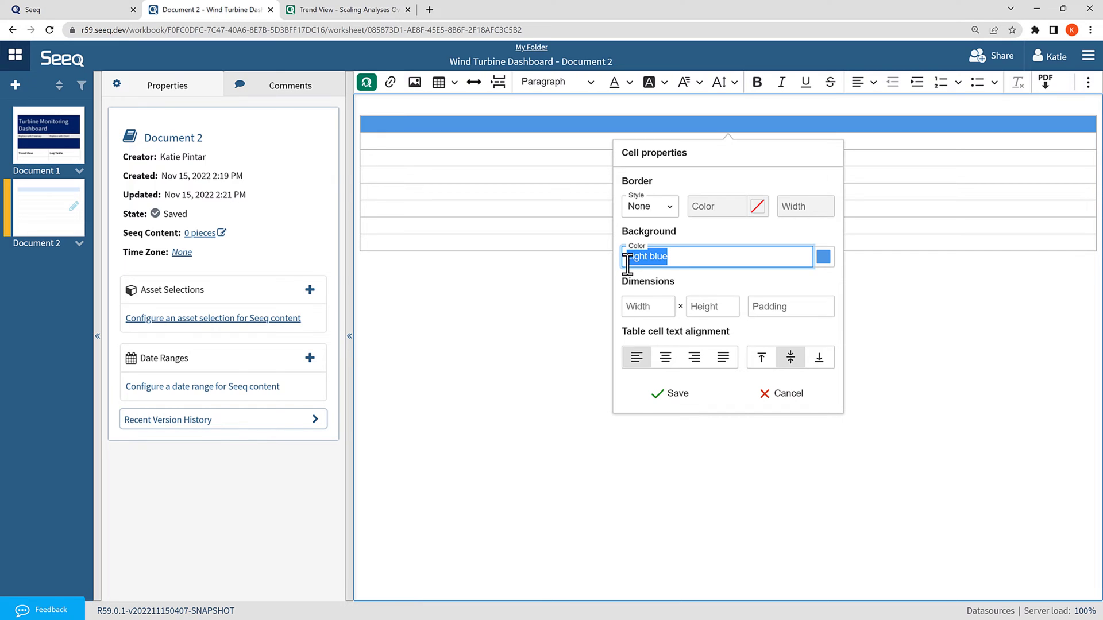
{"action": "type", "text": "#002060"}
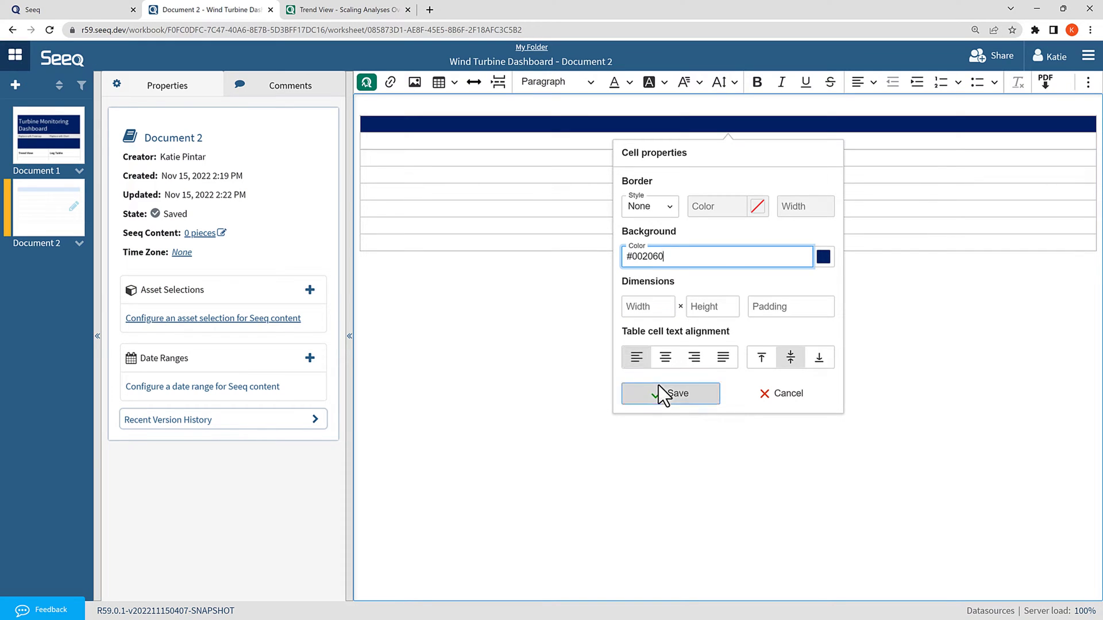
{"action": "left_click", "coordinate": [658, 393]}
Paste the title 'Turbine Monitoring Dashboard' into the top row as white Heading 1 text
{"action": "type", "text": "Turbine Monitoring Dashboard"}
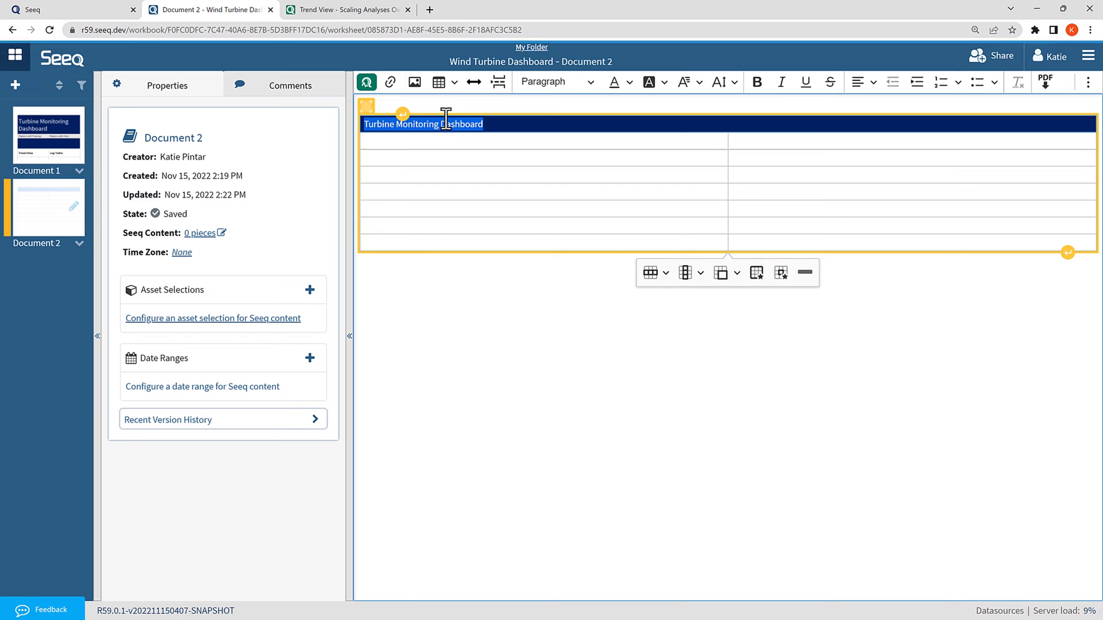
{"action": "left_click_drag", "start_coordinate": [484, 124], "coordinate": [363, 125]}
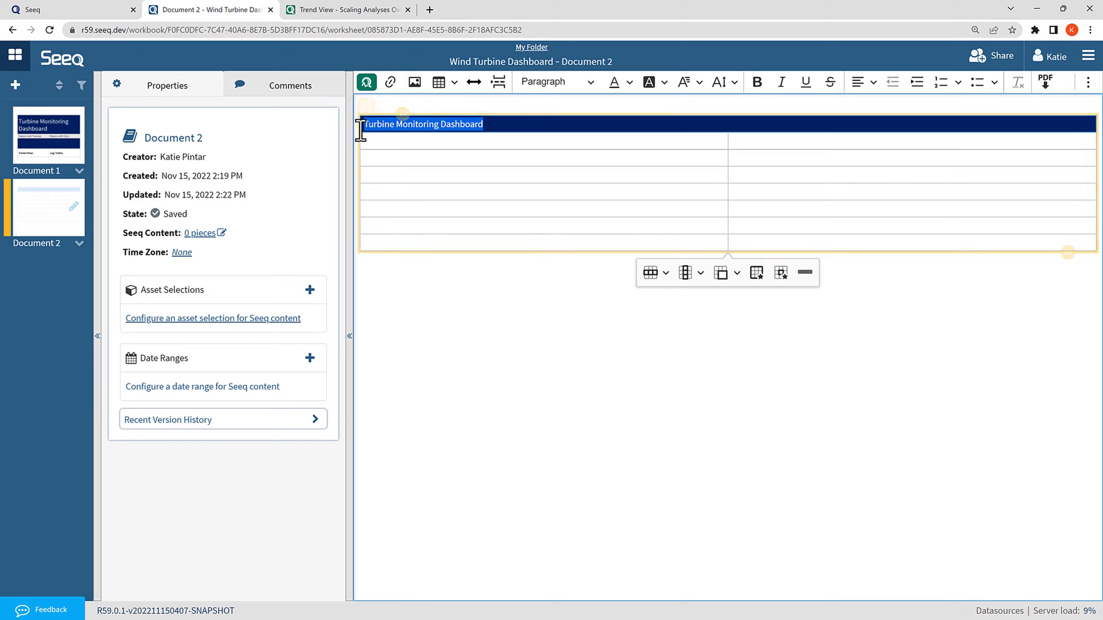
{"action": "left_click", "coordinate": [616, 82]}
{"action": "left_click", "coordinate": [700, 139]}
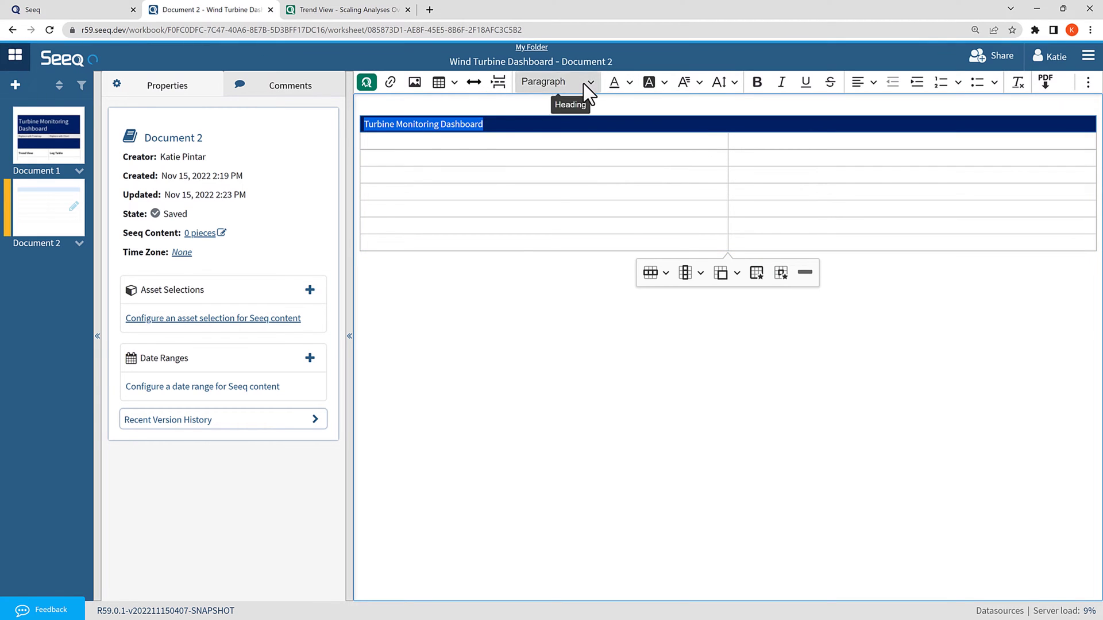
{"action": "left_click", "coordinate": [584, 83]}
{"action": "left_click", "coordinate": [583, 145]}
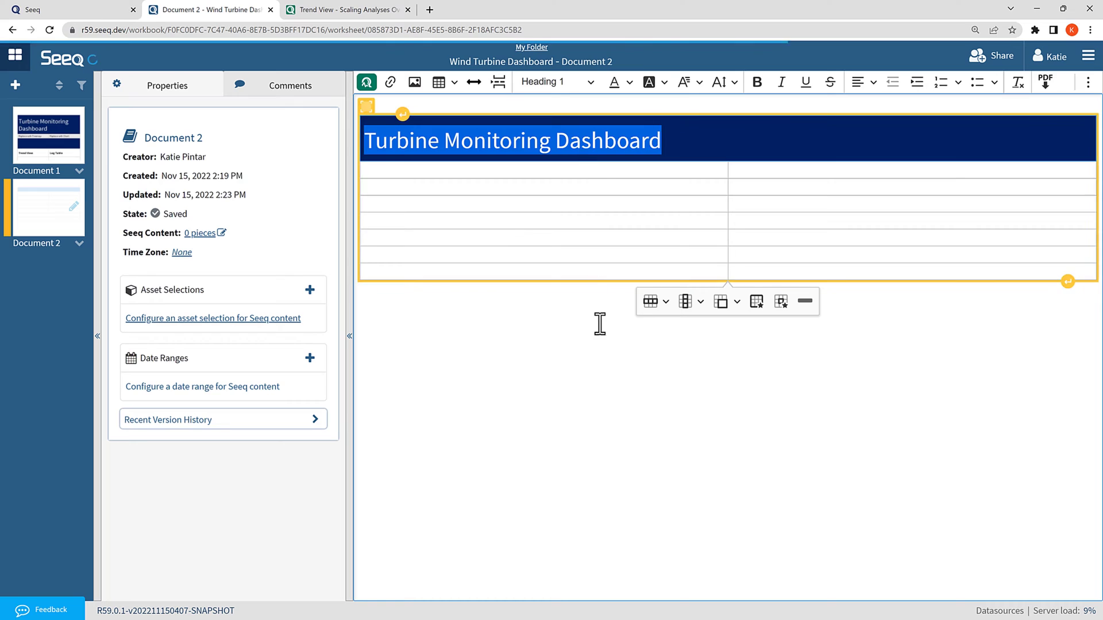
{"action": "left_click", "coordinate": [727, 148]}
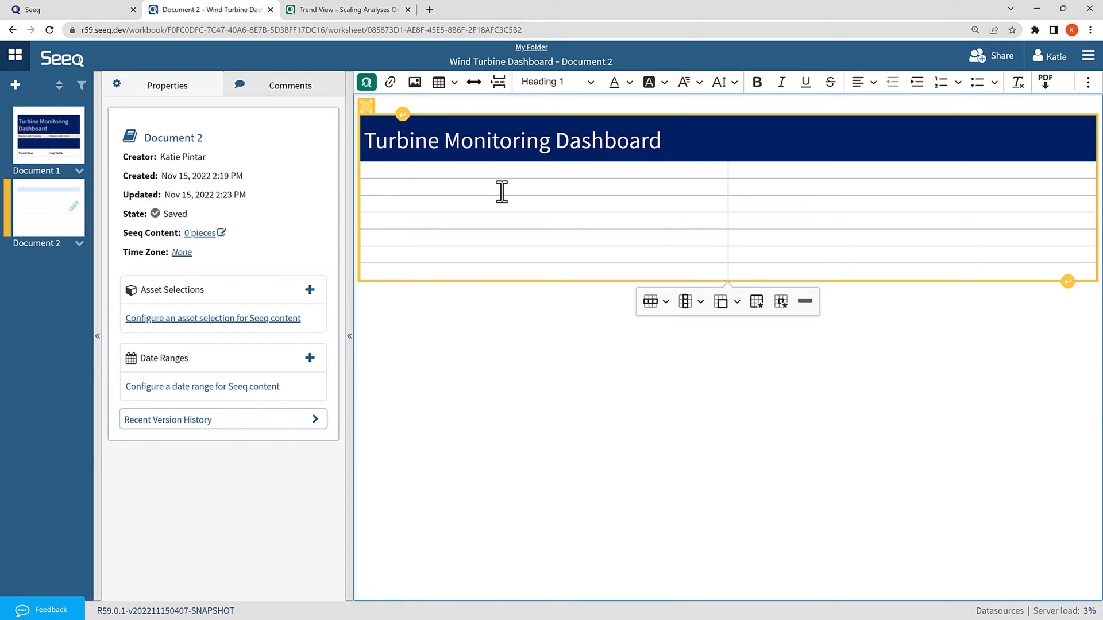
In Document 1's treemap cell, insert the Asset Groups & Treemap worksheet and delete 'Replace with Treemap'
{"action": "left_click", "coordinate": [27, 150]}
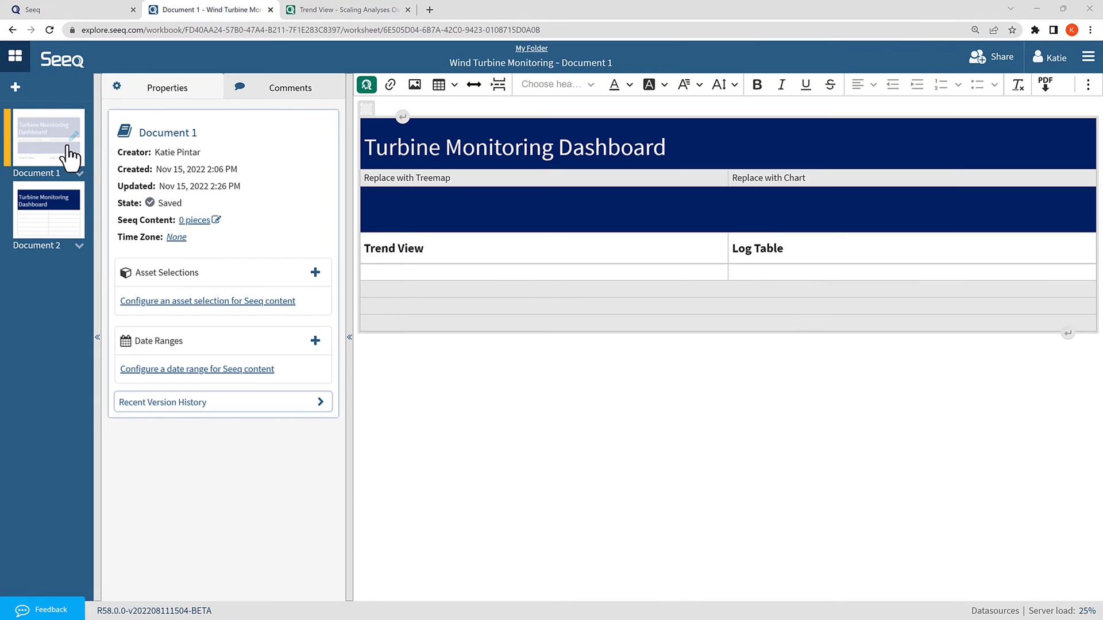
{"action": "left_click", "coordinate": [375, 194]}
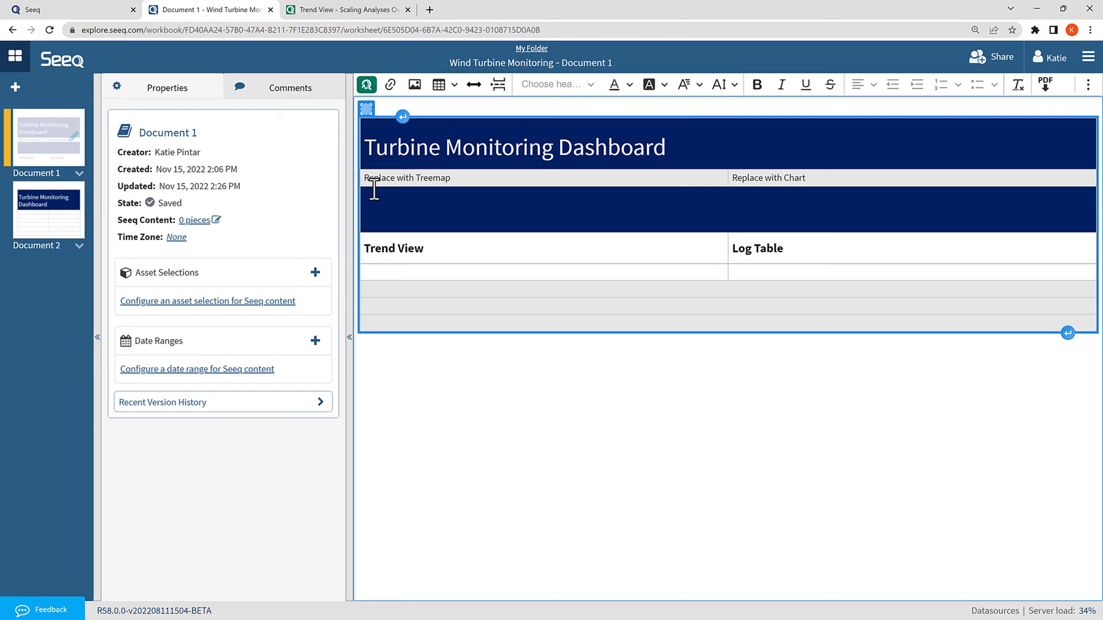
{"action": "left_click", "coordinate": [368, 178]}
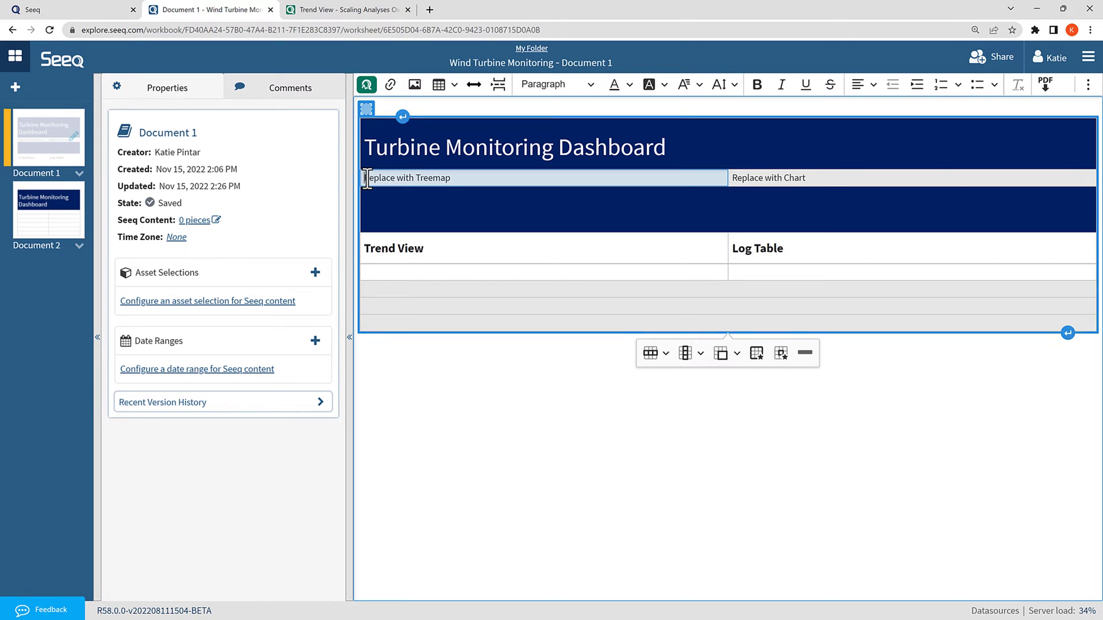
{"action": "left_click", "coordinate": [367, 86]}
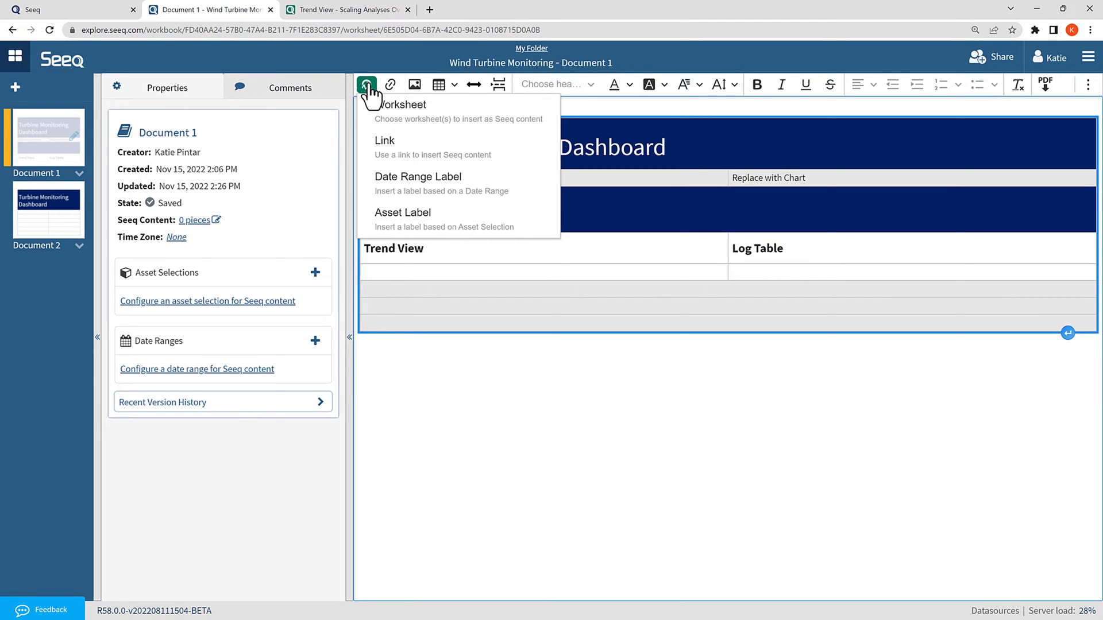
{"action": "left_click", "coordinate": [387, 117]}
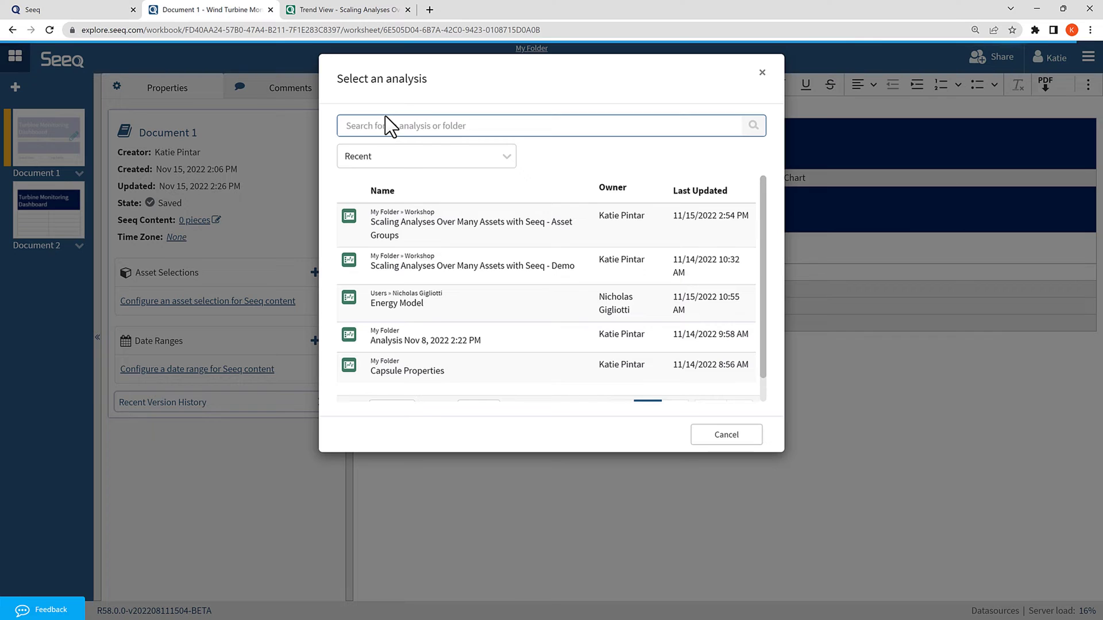
{"action": "left_click", "coordinate": [428, 231]}
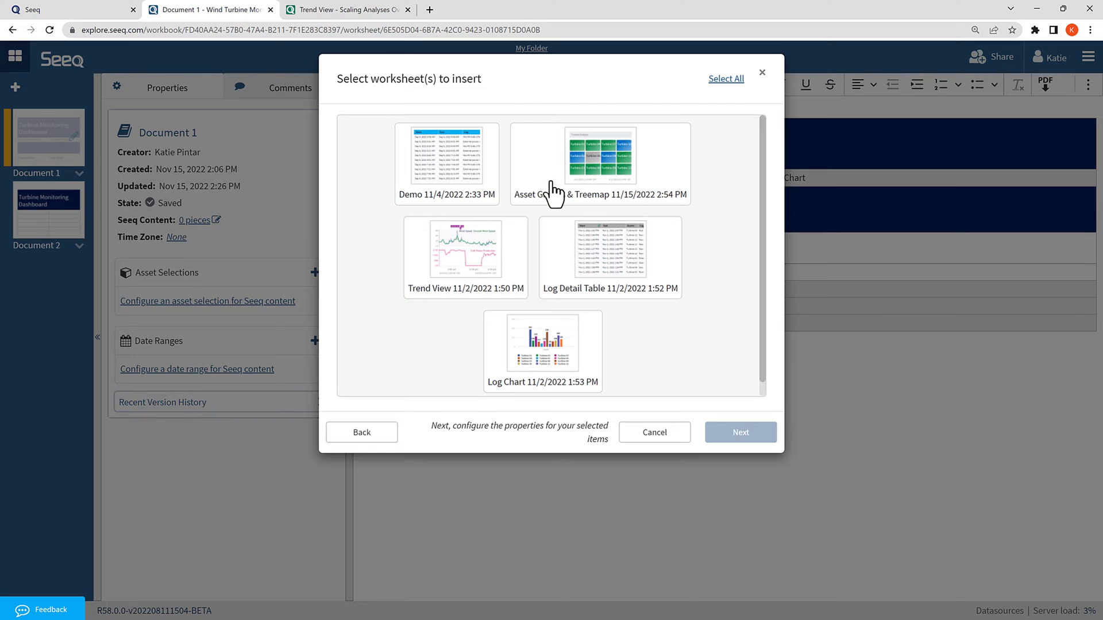
{"action": "left_click", "coordinate": [594, 176]}
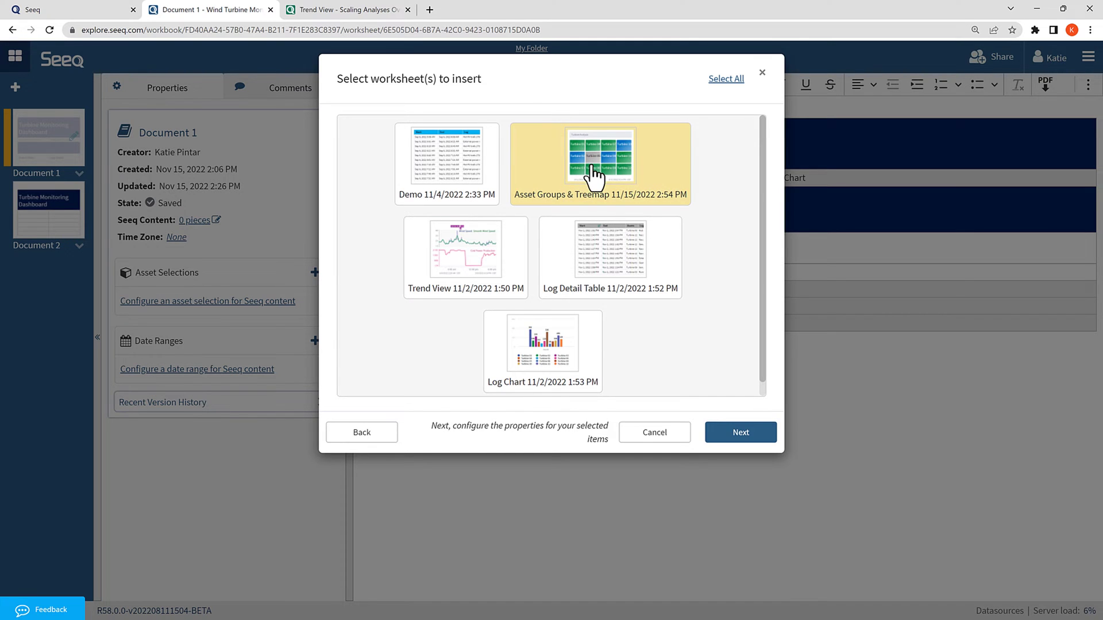
{"action": "left_click", "coordinate": [734, 442]}
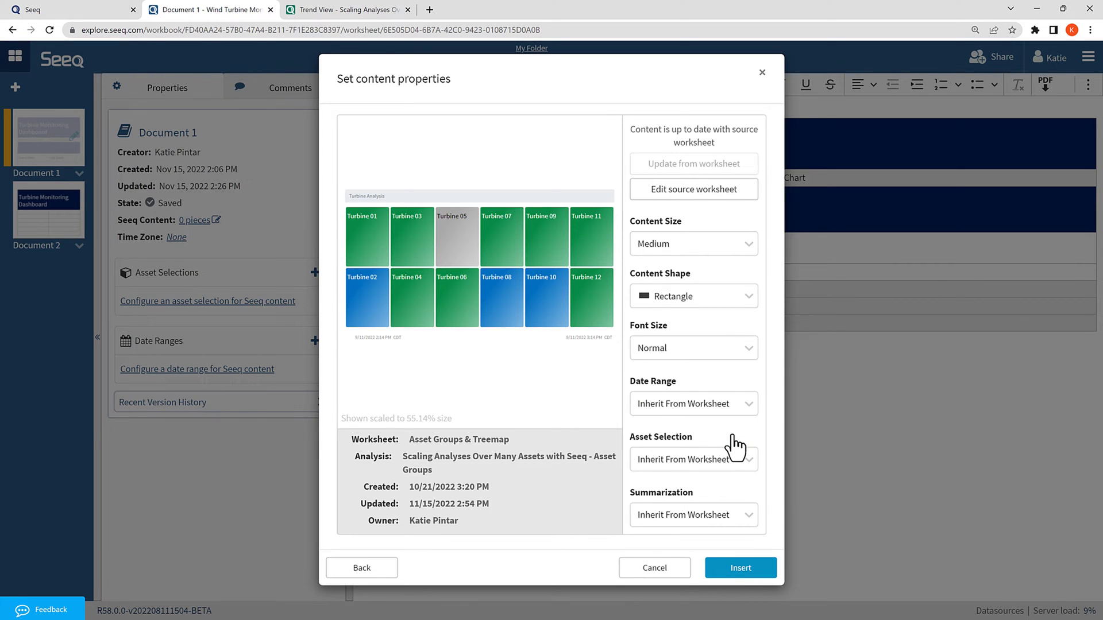
{"action": "left_click", "coordinate": [748, 567]}
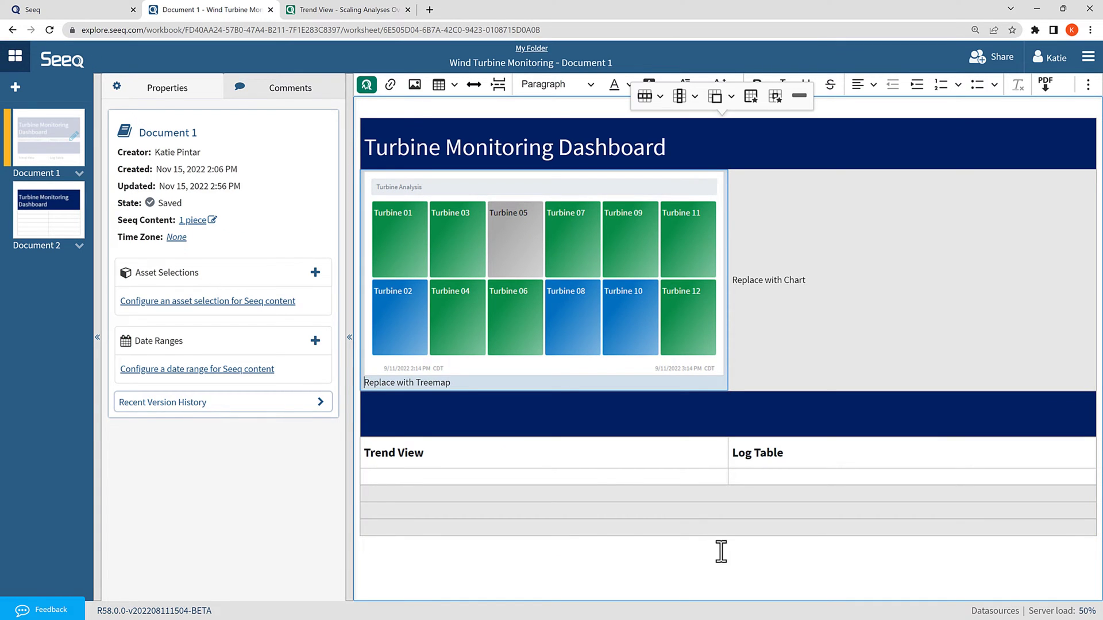
{"action": "left_click_drag", "start_coordinate": [453, 382], "coordinate": [365, 388]}
{"action": "key", "text": "BackSpace"}
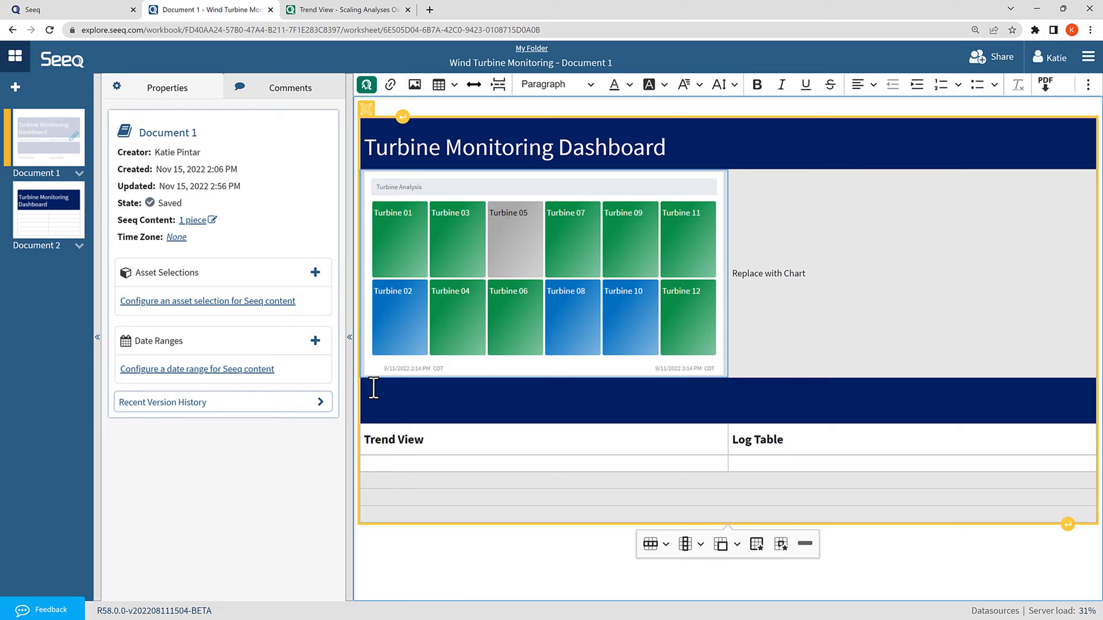
Add an auto-updating 1-hour date range named 'Last 1 Hour' and attach it to the treemap
{"action": "left_click", "coordinate": [314, 340]}
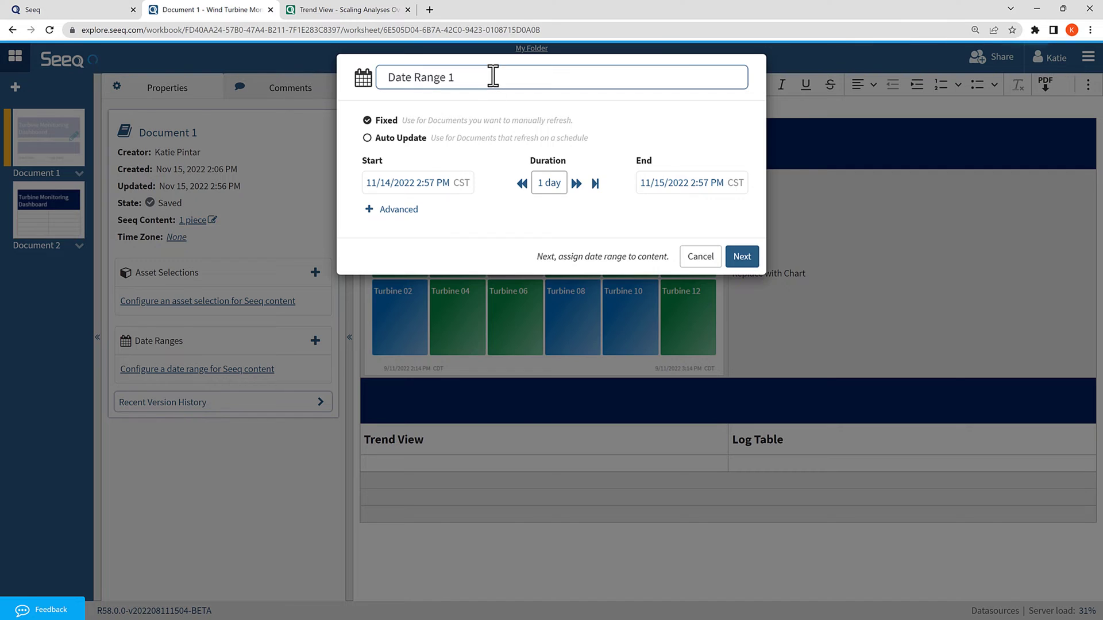
{"action": "left_click_drag", "start_coordinate": [492, 77], "coordinate": [355, 83]}
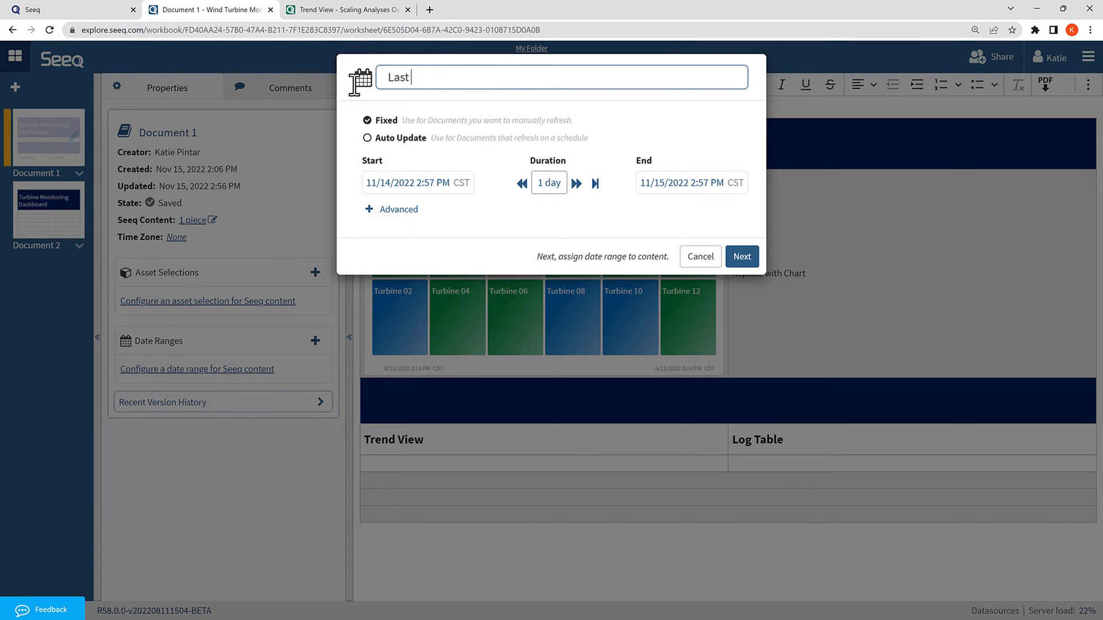
{"action": "type", "text": "1 Hour"}
{"action": "left_click", "coordinate": [367, 139]}
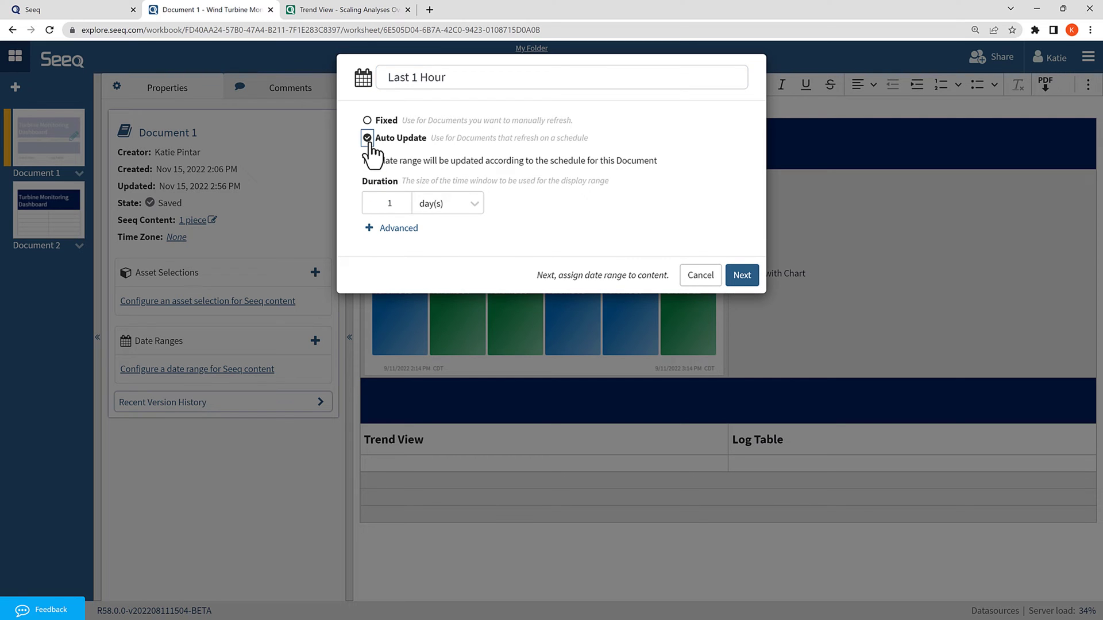
{"action": "left_click", "coordinate": [436, 203]}
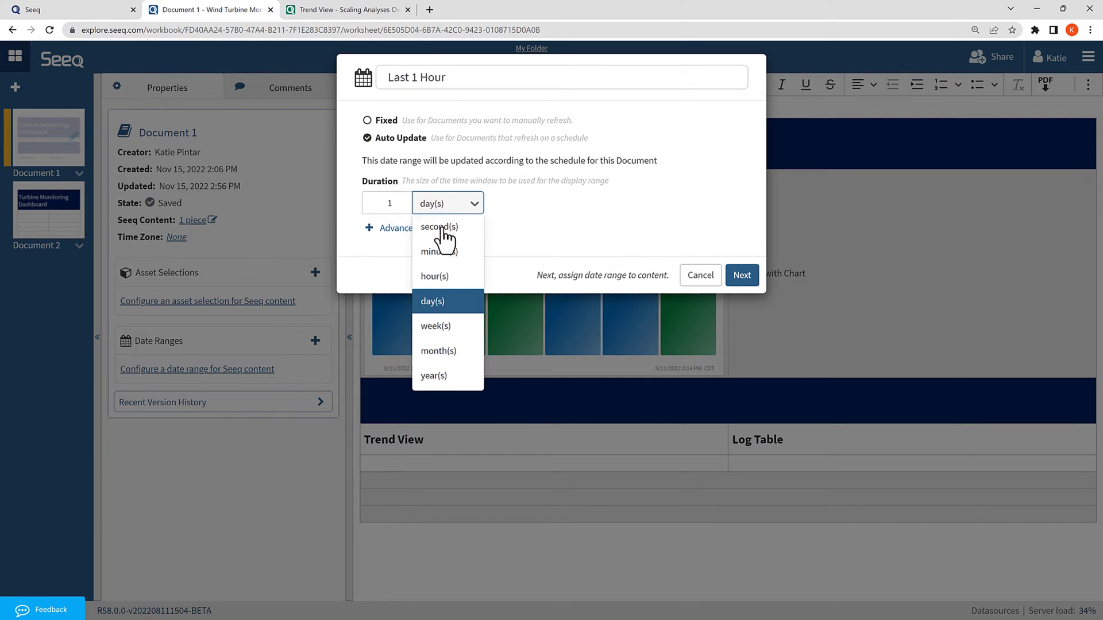
{"action": "left_click", "coordinate": [448, 277]}
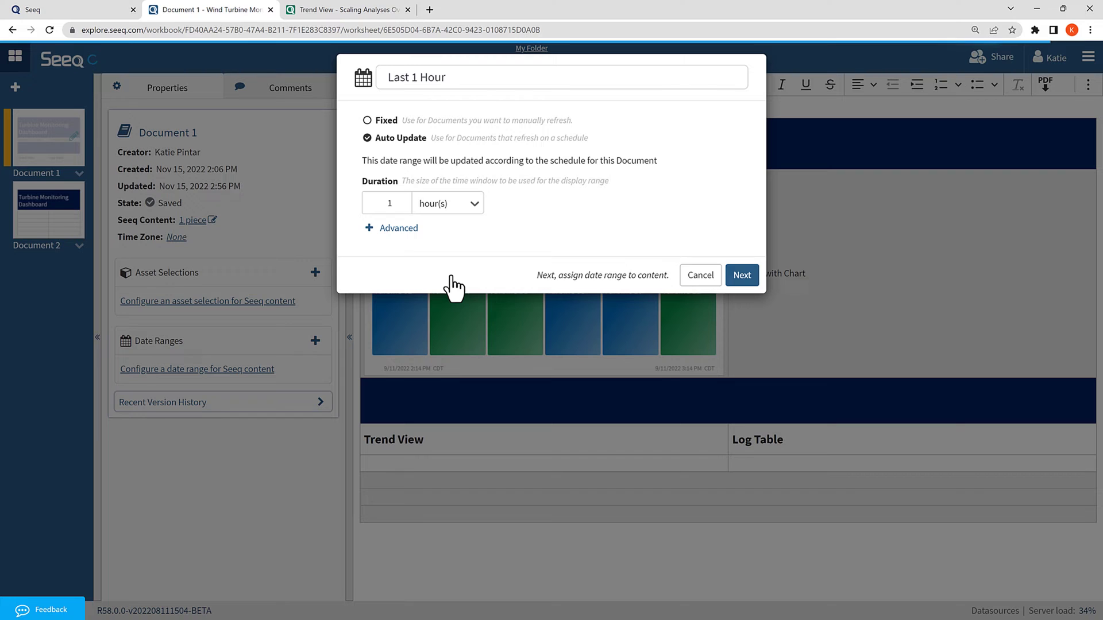
{"action": "left_click", "coordinate": [742, 275]}
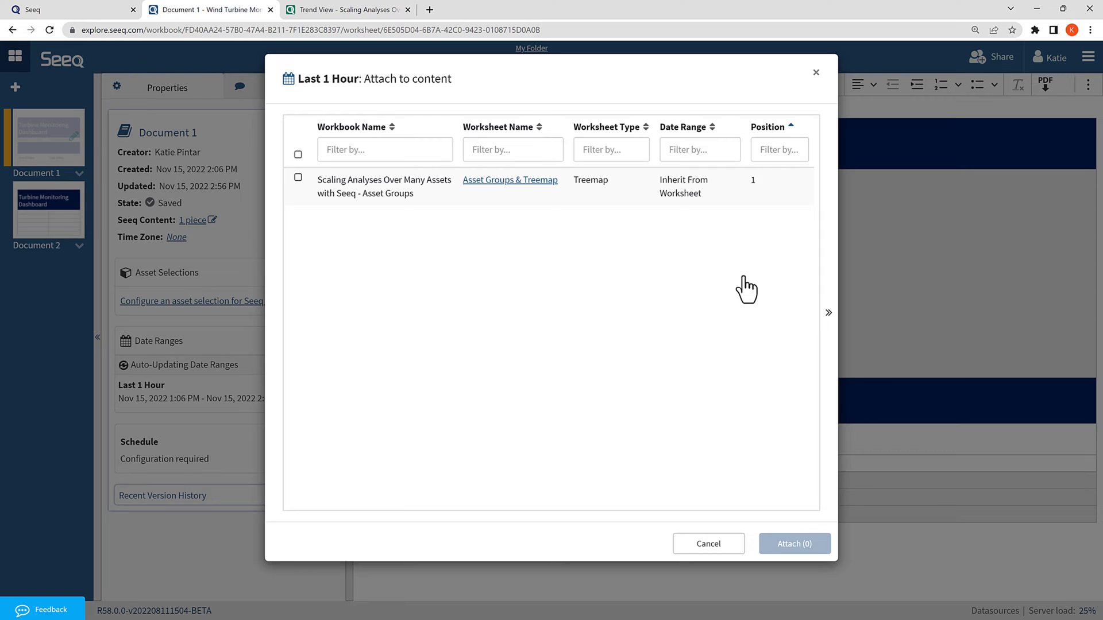
{"action": "left_click", "coordinate": [298, 178]}
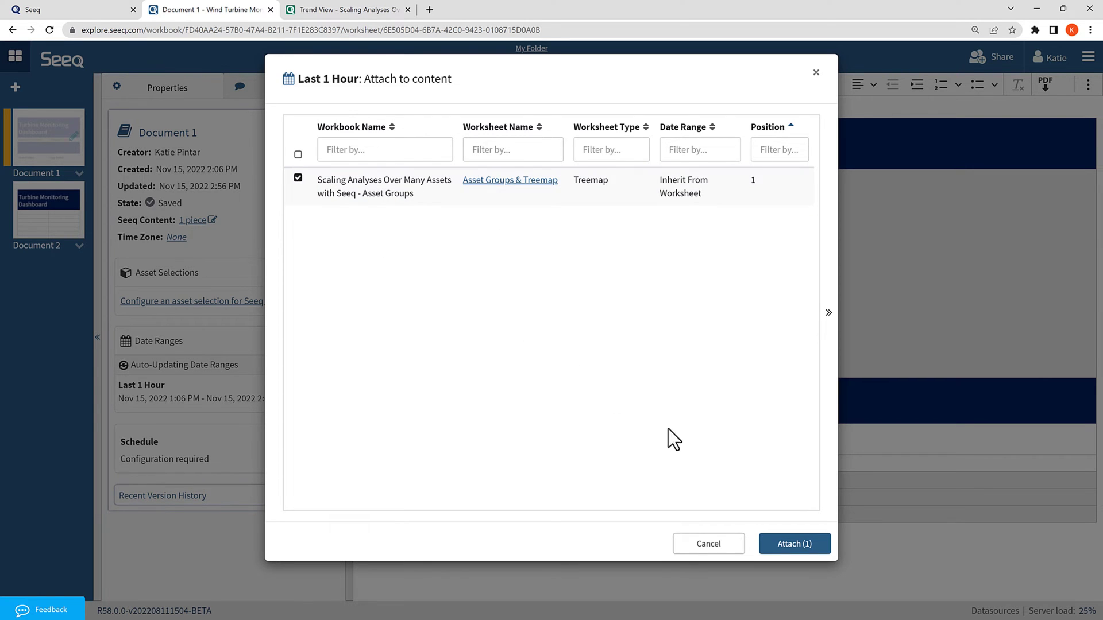
{"action": "left_click", "coordinate": [787, 545]}
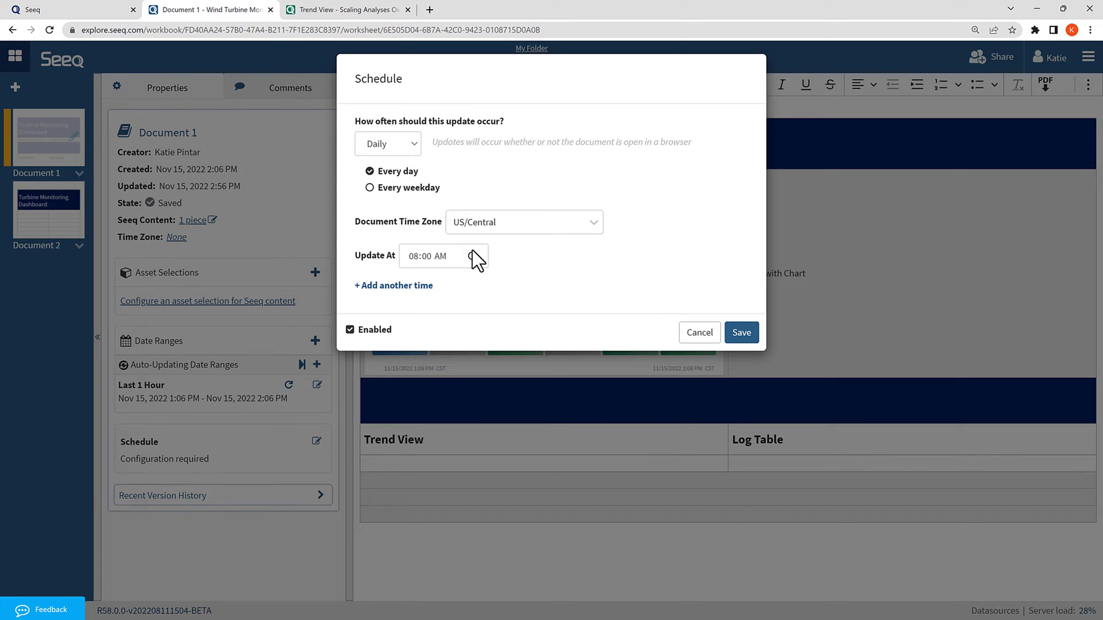
Set the document's update schedule to Live at a rate of every 1 hour
{"action": "left_click", "coordinate": [406, 143]}
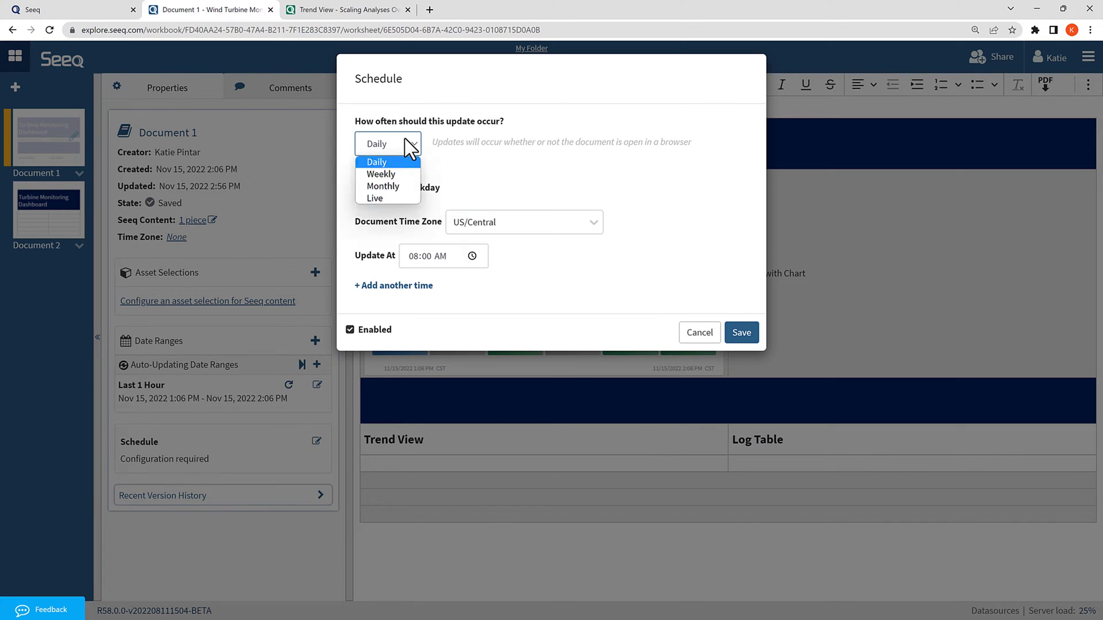
{"action": "left_click", "coordinate": [395, 198]}
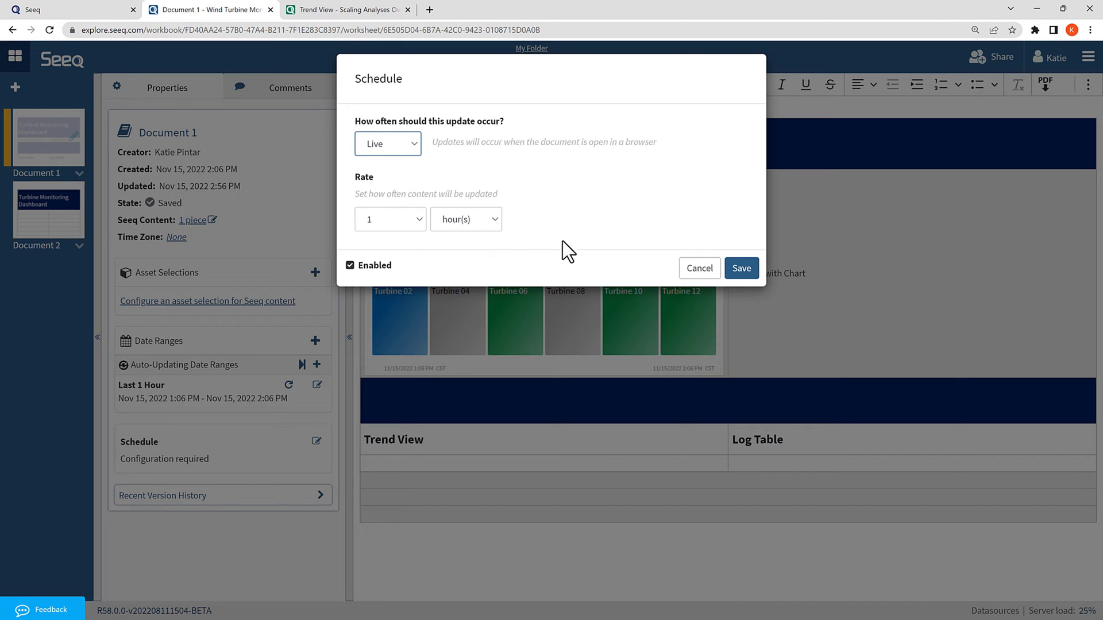
{"action": "left_click", "coordinate": [753, 272]}
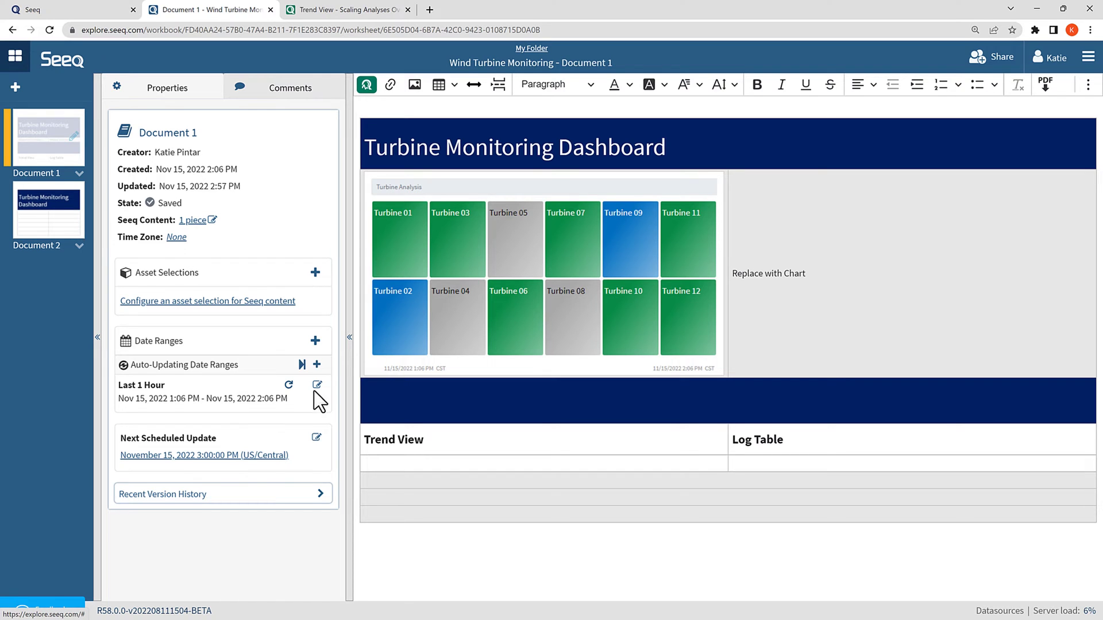
Open the treemap's Update Seeq Content properties, then close them without changes
{"action": "left_click", "coordinate": [504, 359]}
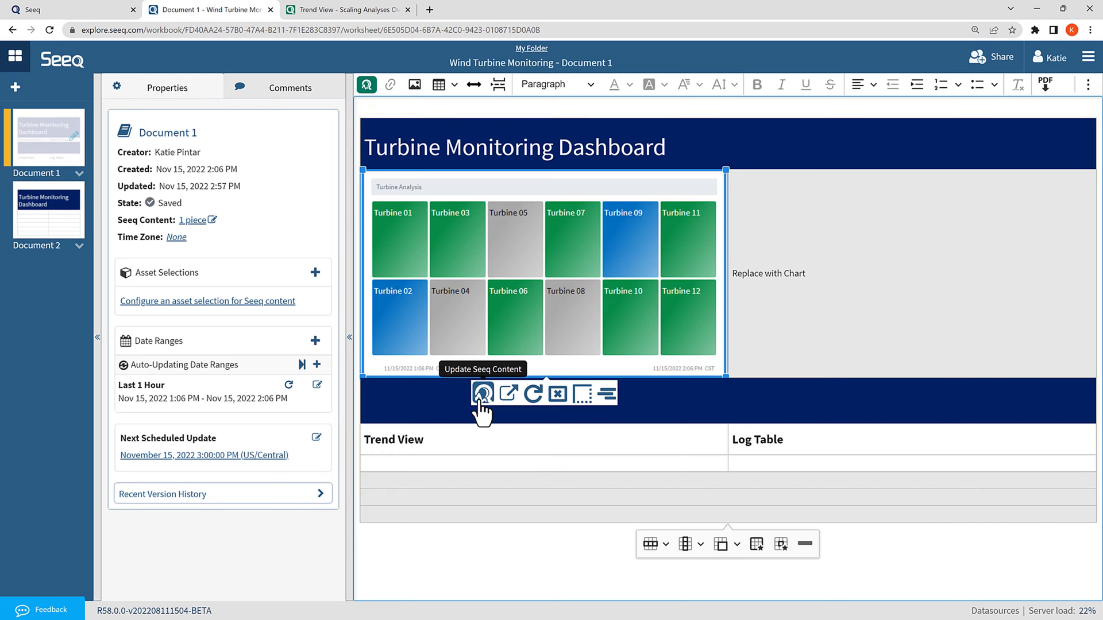
{"action": "left_click", "coordinate": [212, 221]}
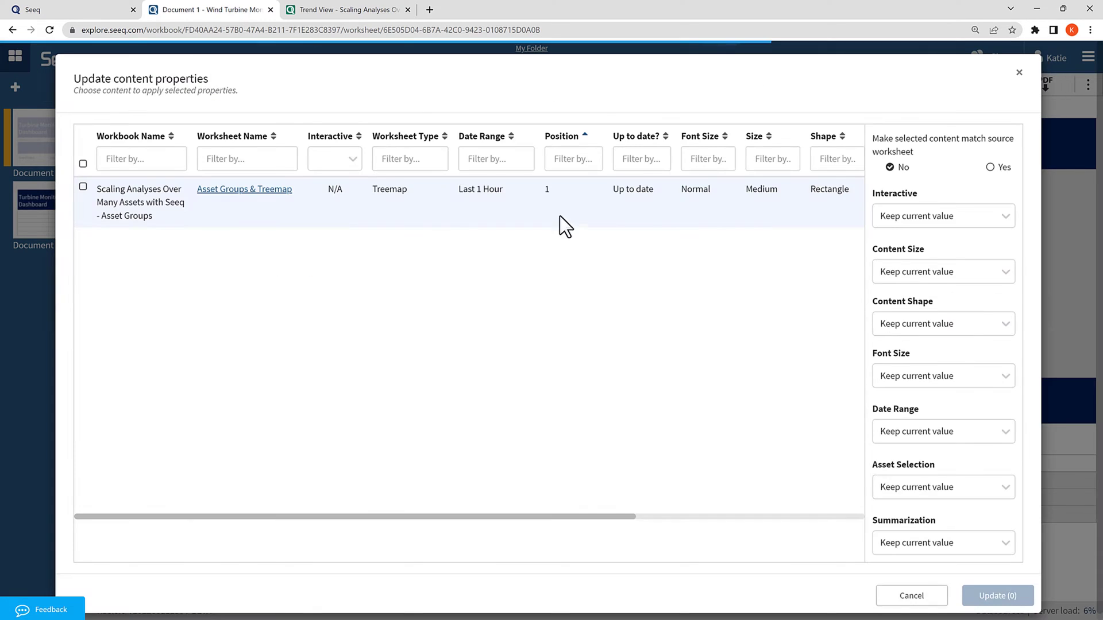
{"action": "left_click", "coordinate": [1020, 73]}
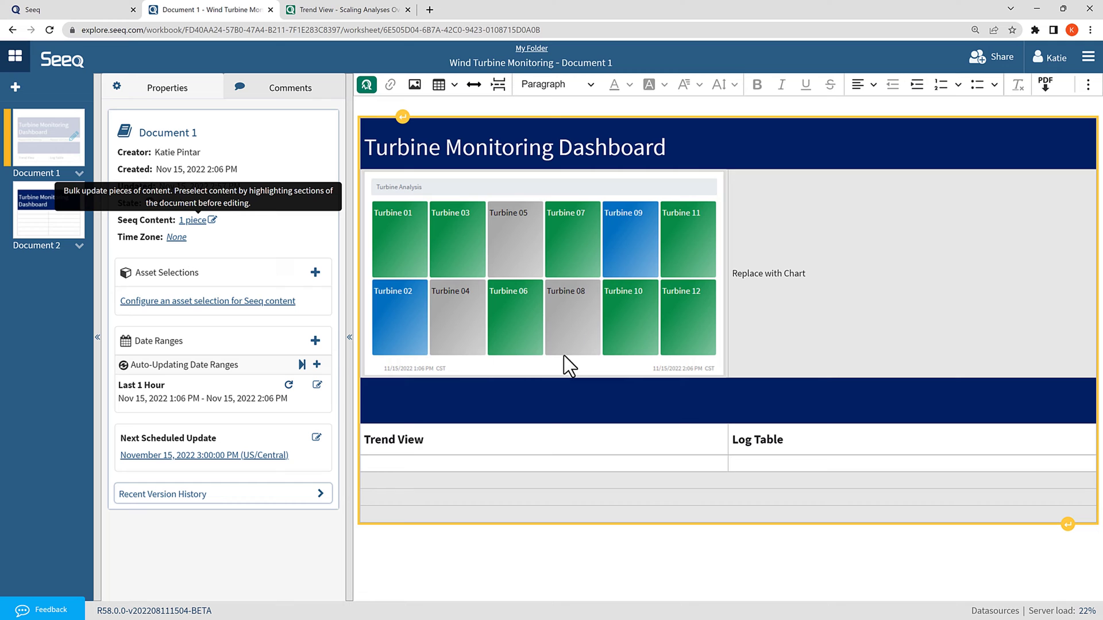
Put the caret under Trend View and copy the Trend View worksheet's URL
{"action": "left_click", "coordinate": [387, 463]}
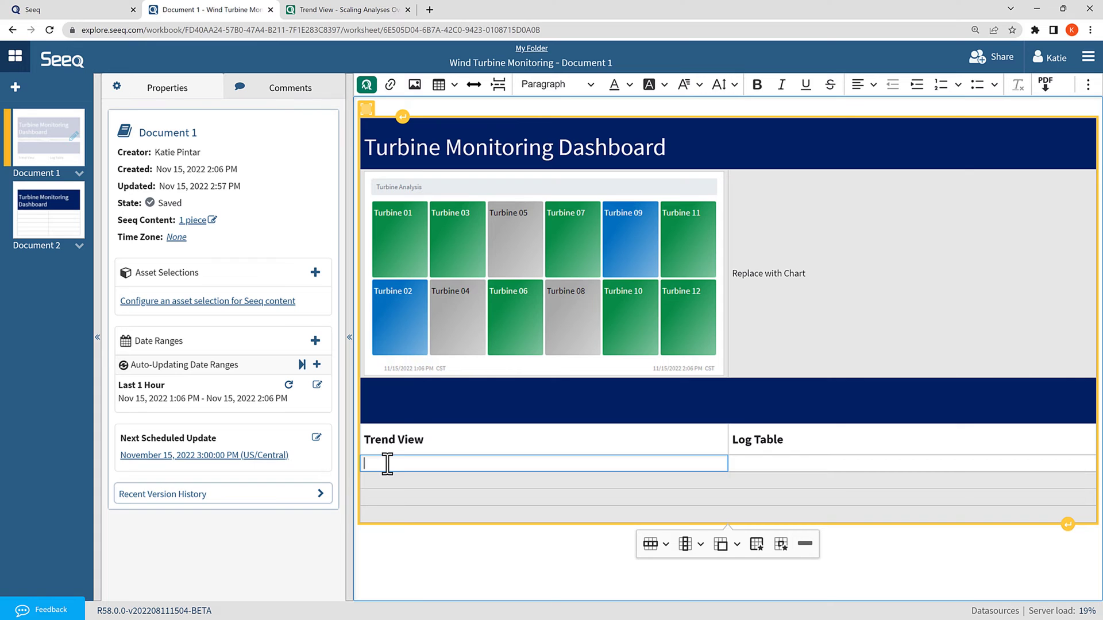
{"action": "left_click", "coordinate": [379, 11]}
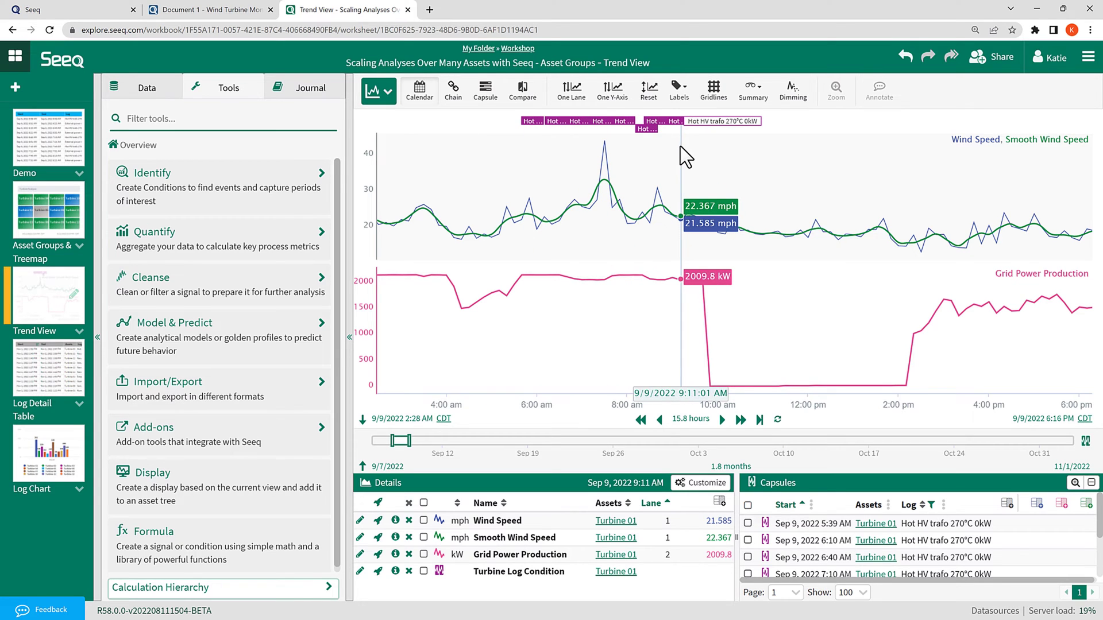
{"action": "left_click", "coordinate": [568, 29]}
{"action": "key", "text": "ctrl+c"}
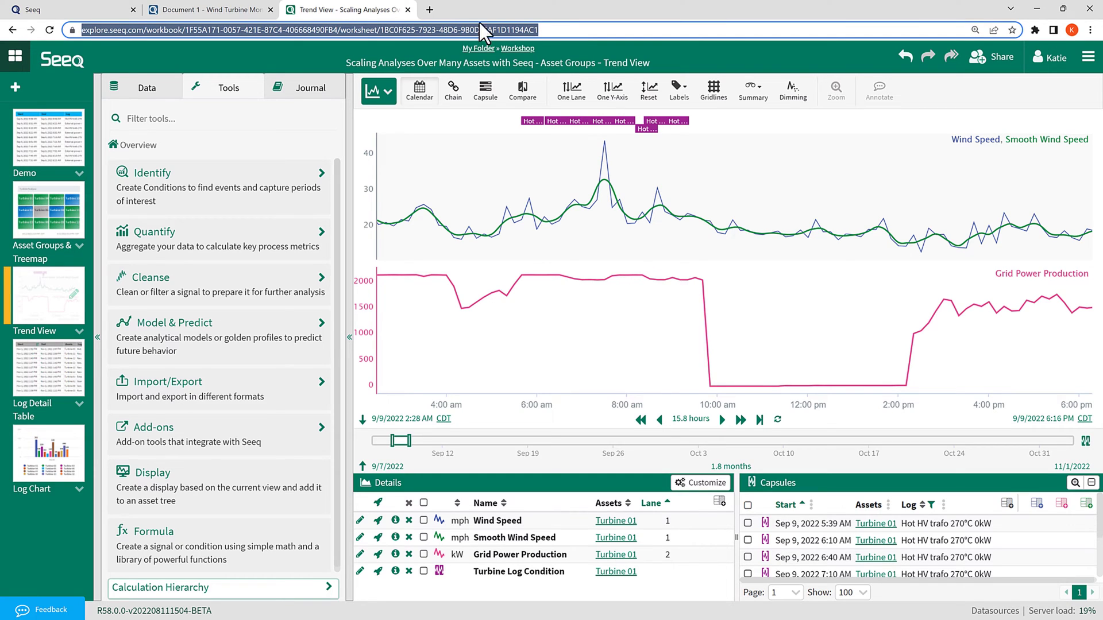
Insert the pasted Trend View worksheet link as an interactive trend using the Last 1 Hour range
{"action": "left_click", "coordinate": [230, 9]}
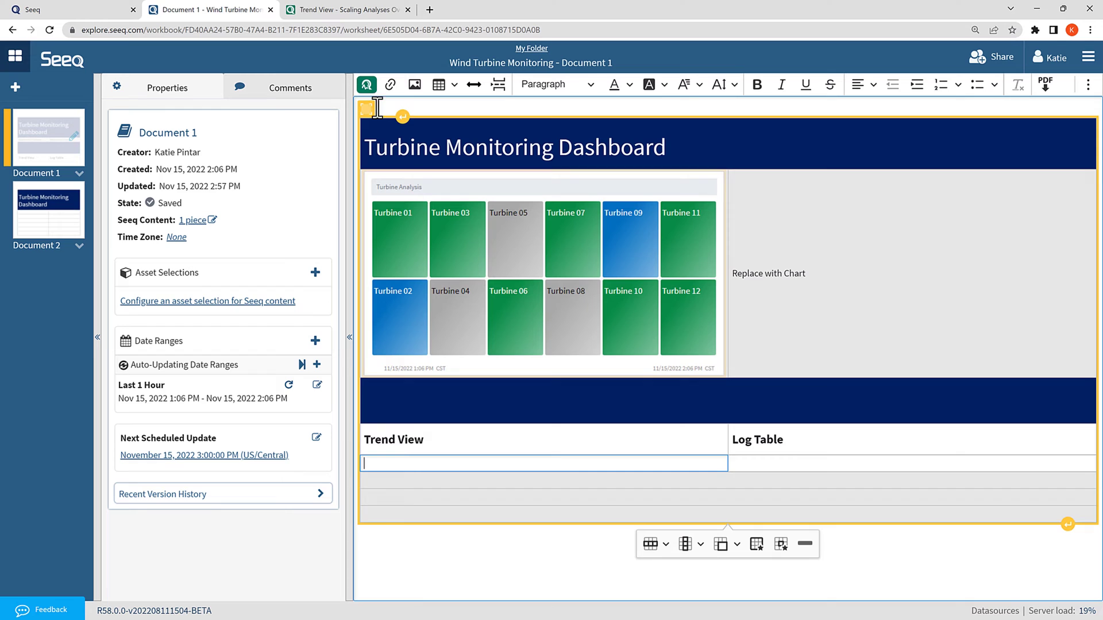
{"action": "left_click", "coordinate": [366, 85]}
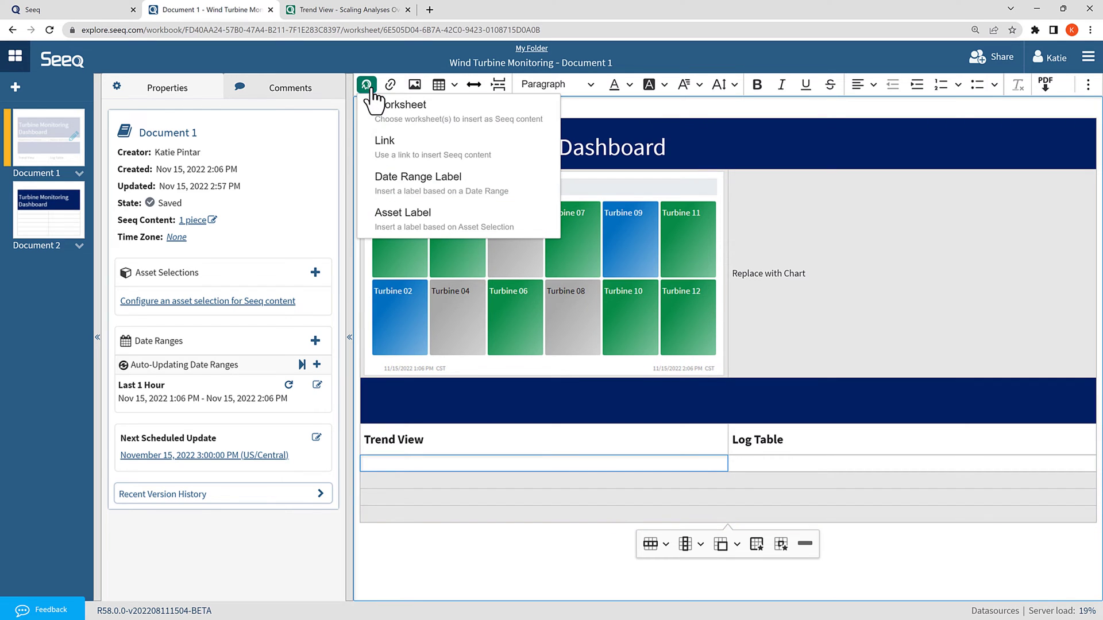
{"action": "left_click", "coordinate": [389, 154]}
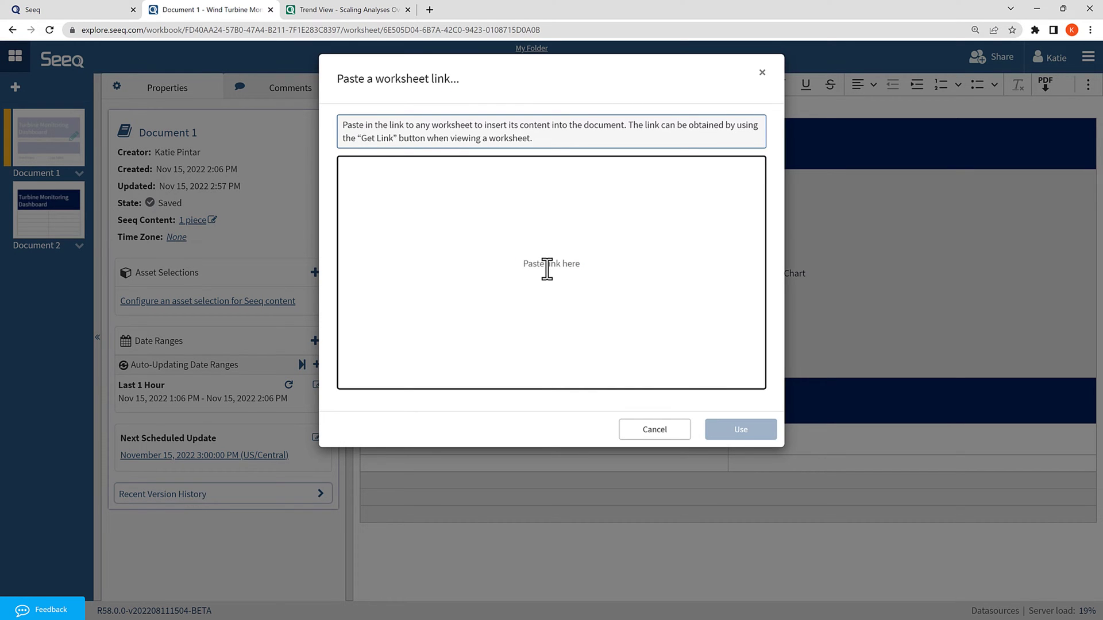
{"action": "key", "text": "ctrl+v"}
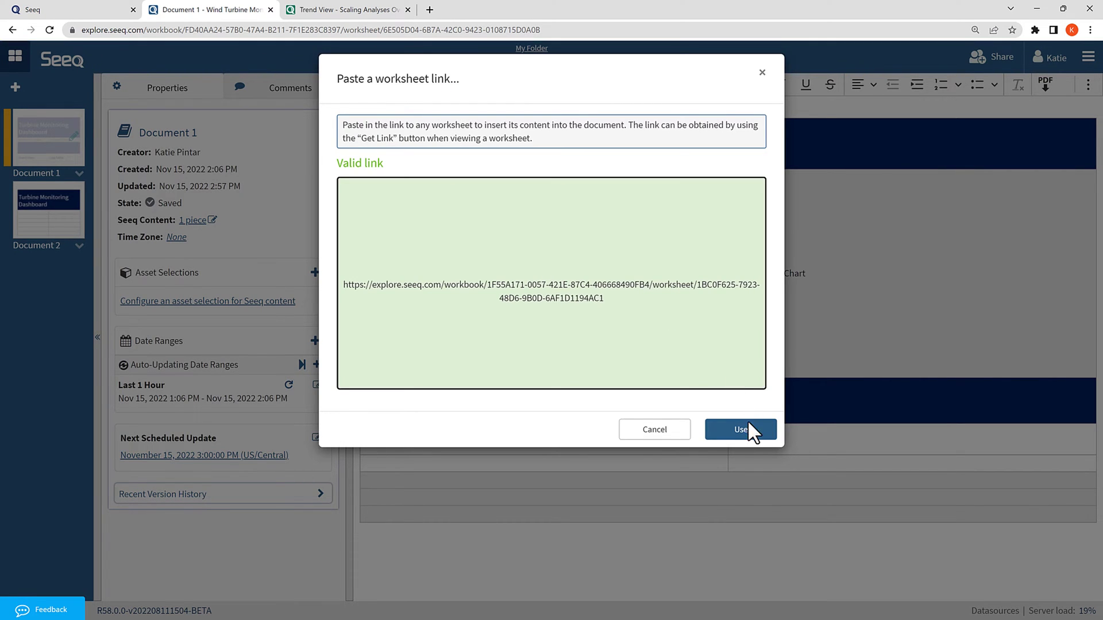
{"action": "left_click", "coordinate": [747, 432]}
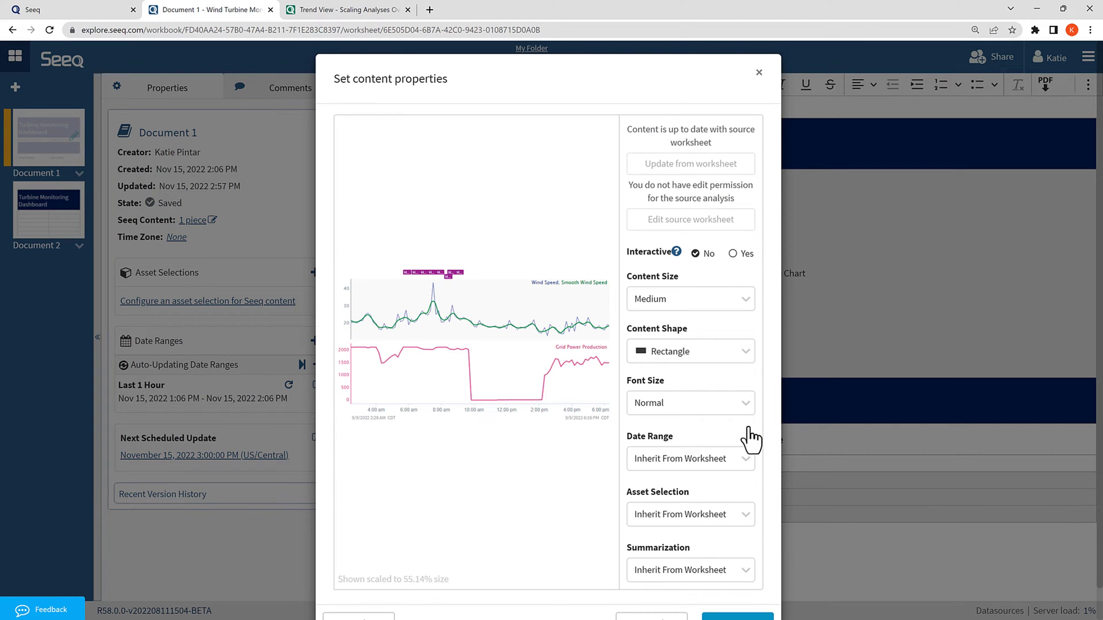
{"action": "left_click", "coordinate": [733, 254]}
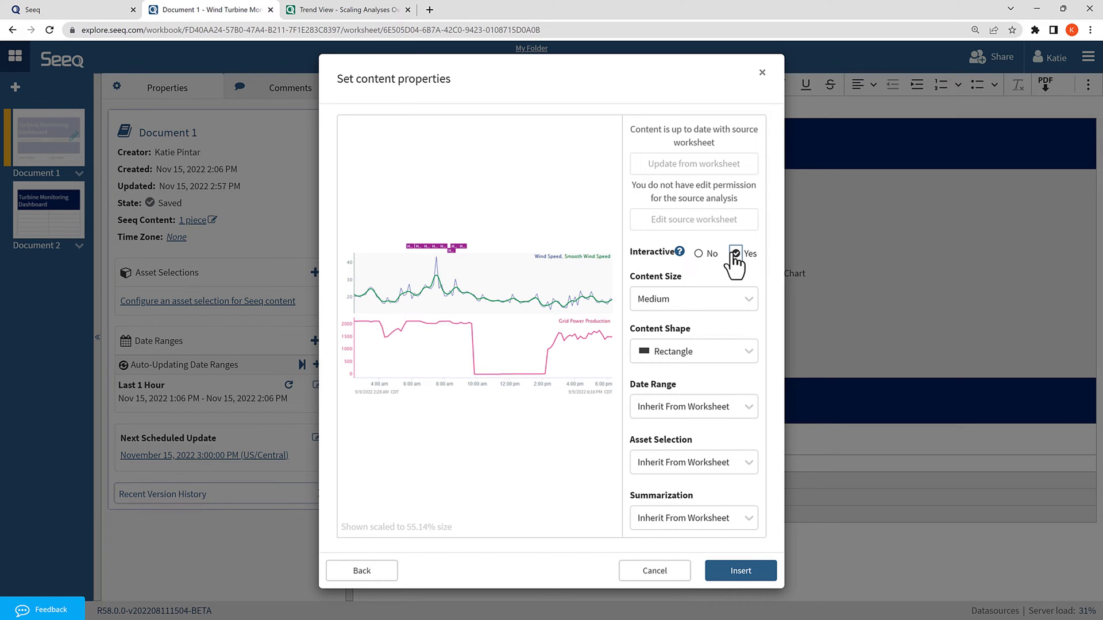
{"action": "left_click", "coordinate": [713, 417]}
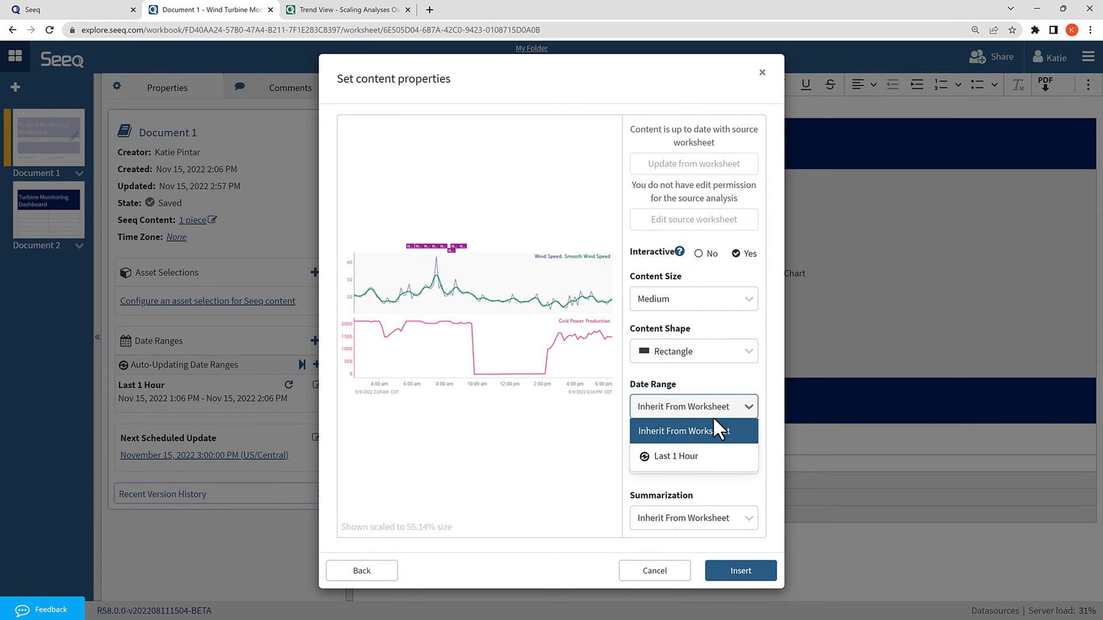
{"action": "left_click", "coordinate": [704, 460]}
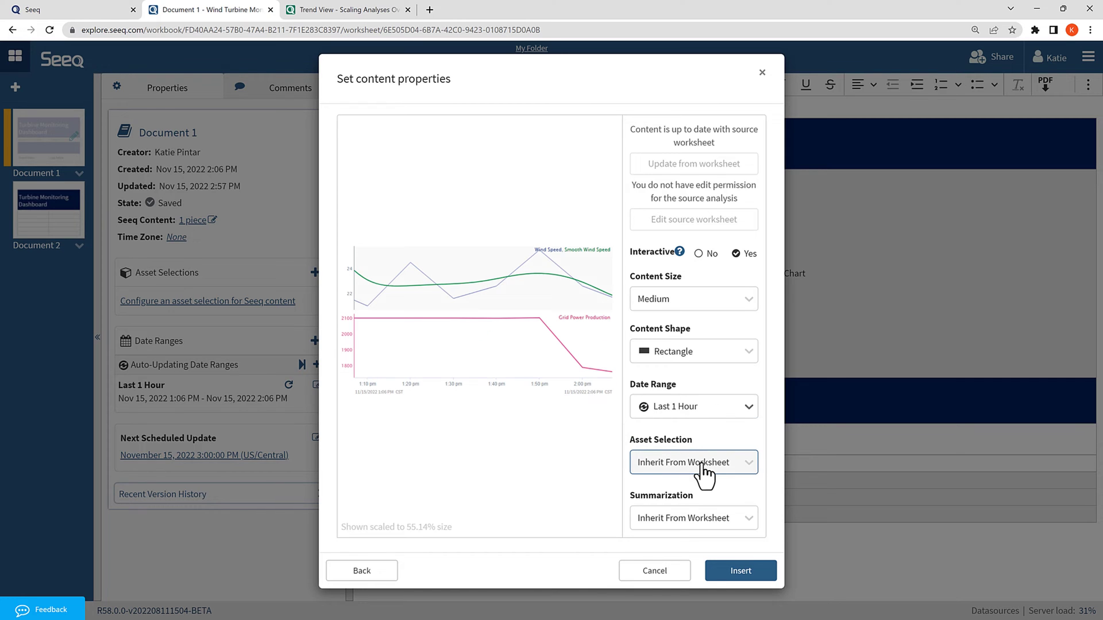
{"action": "left_click", "coordinate": [735, 574]}
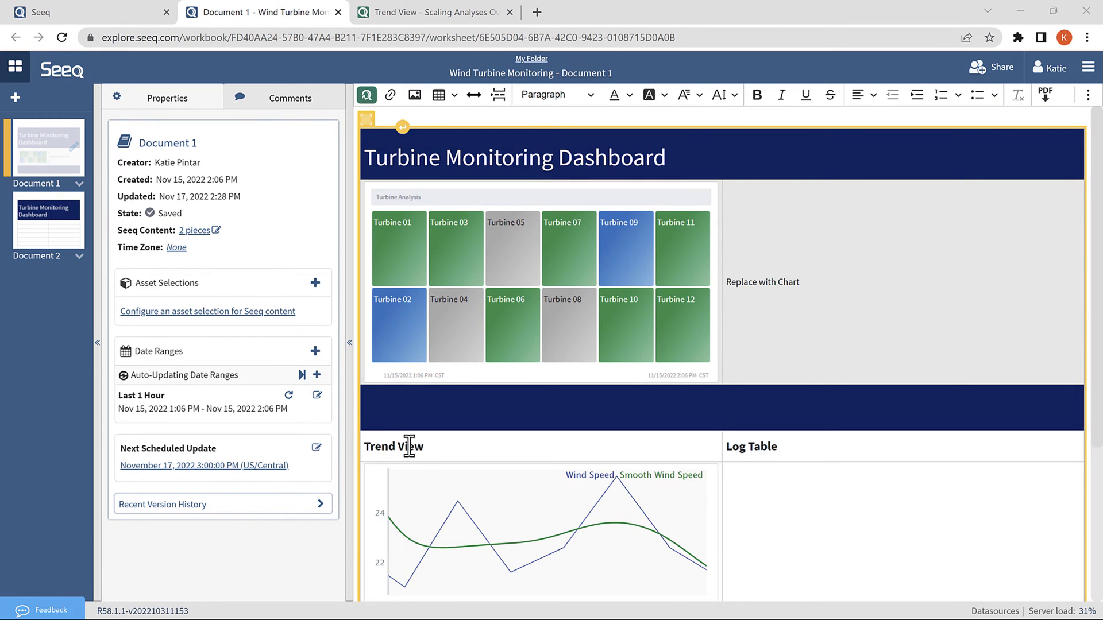
Add a new asset selection and rename it 'Turbines'
{"action": "left_click", "coordinate": [315, 283]}
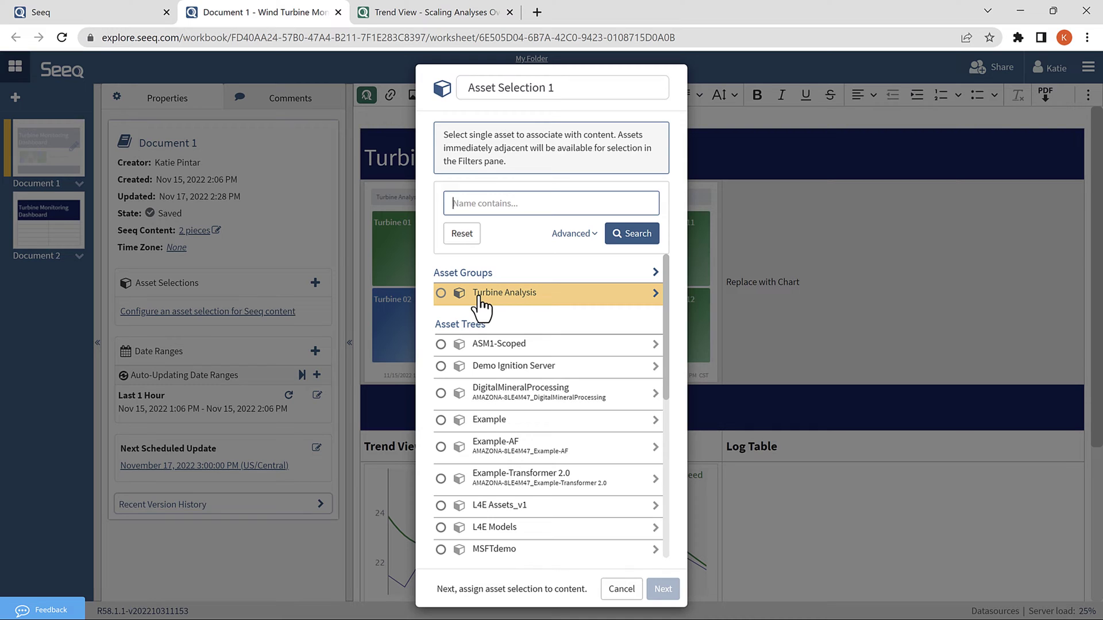
{"action": "left_click", "coordinate": [489, 205]}
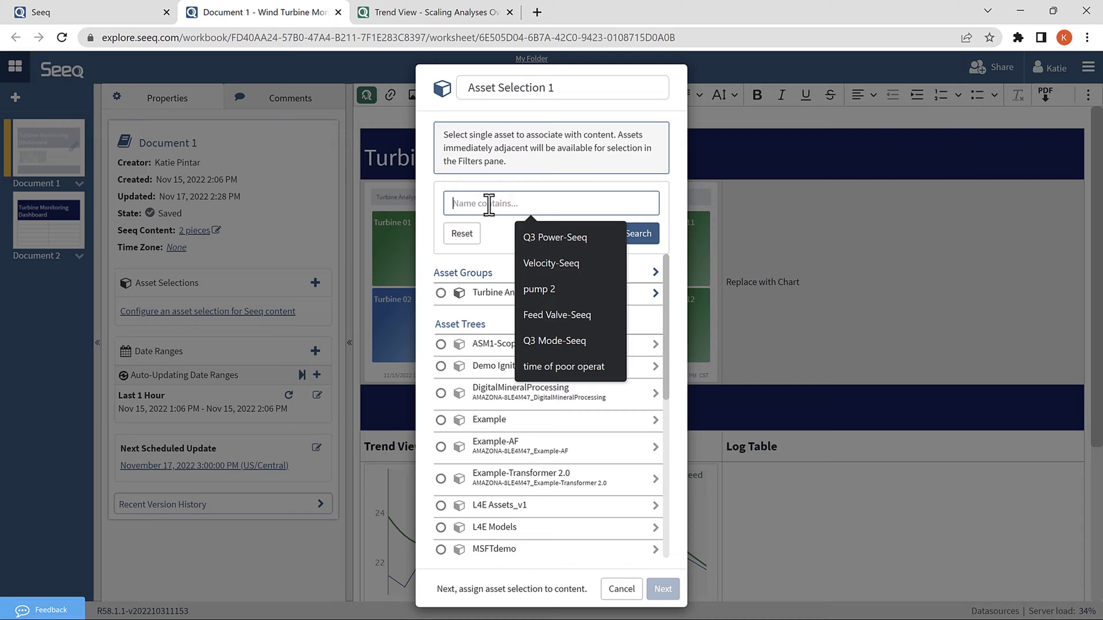
{"action": "left_click", "coordinate": [511, 295]}
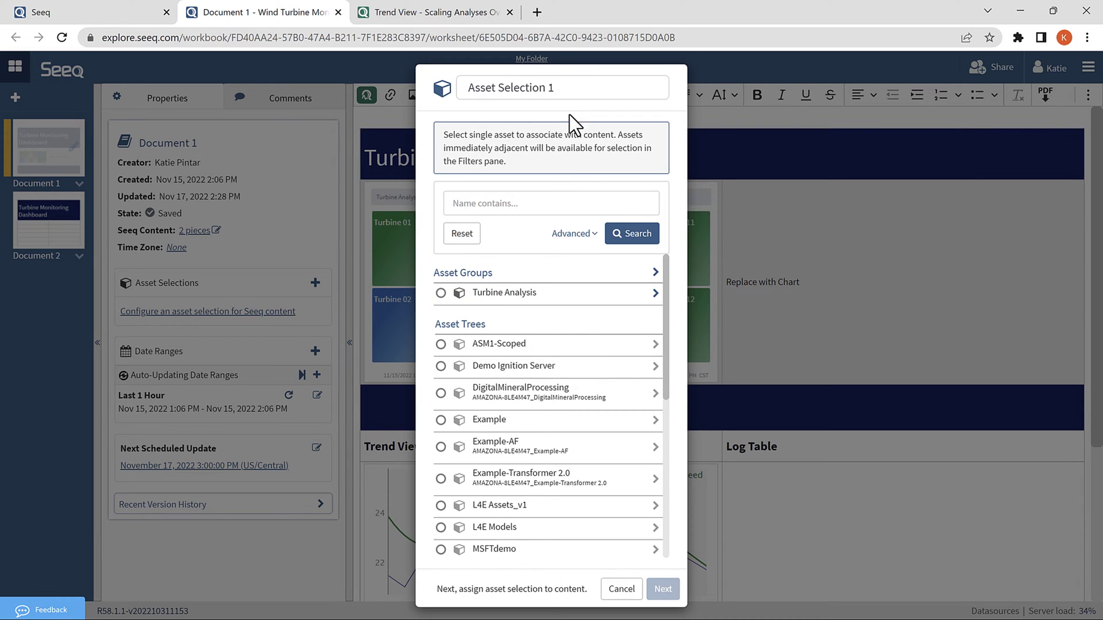
{"action": "left_click", "coordinate": [570, 87]}
{"action": "left_click_drag", "start_coordinate": [570, 88], "coordinate": [463, 98]}
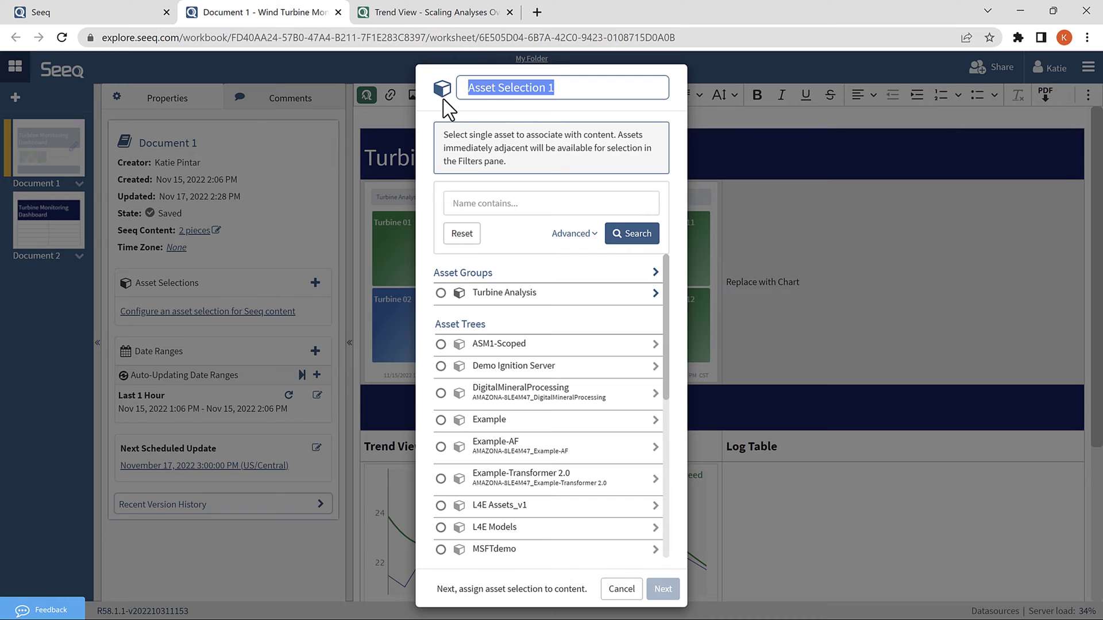
{"action": "type", "text": "Turbines"}
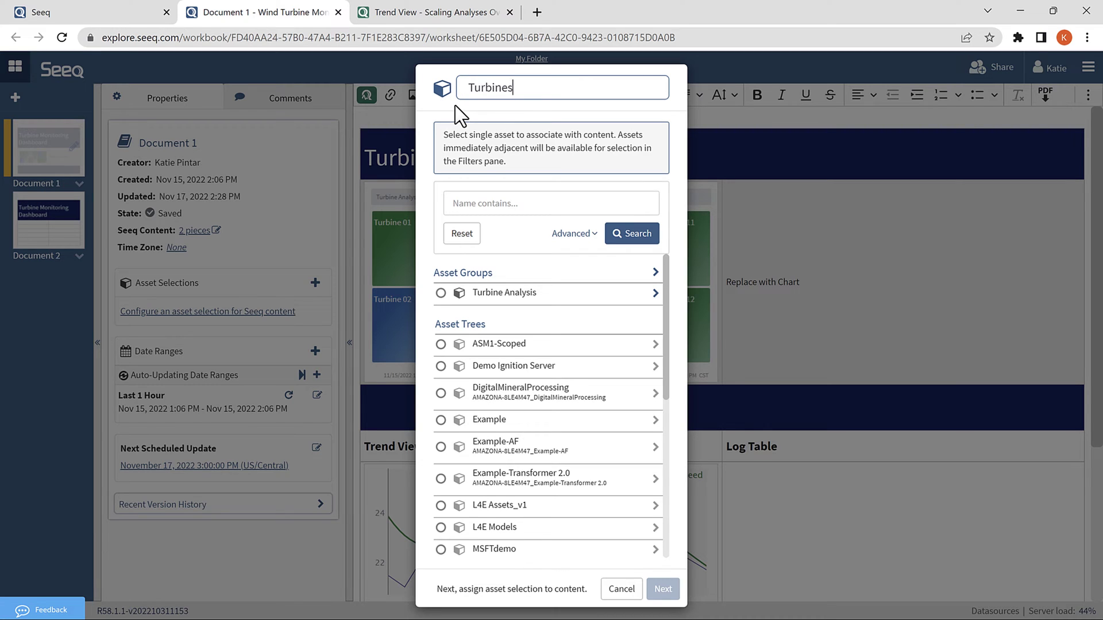
Set it to Turbine 01 under Turbine Analysis and attach it to the Trend View chart
{"action": "left_click", "coordinate": [524, 292]}
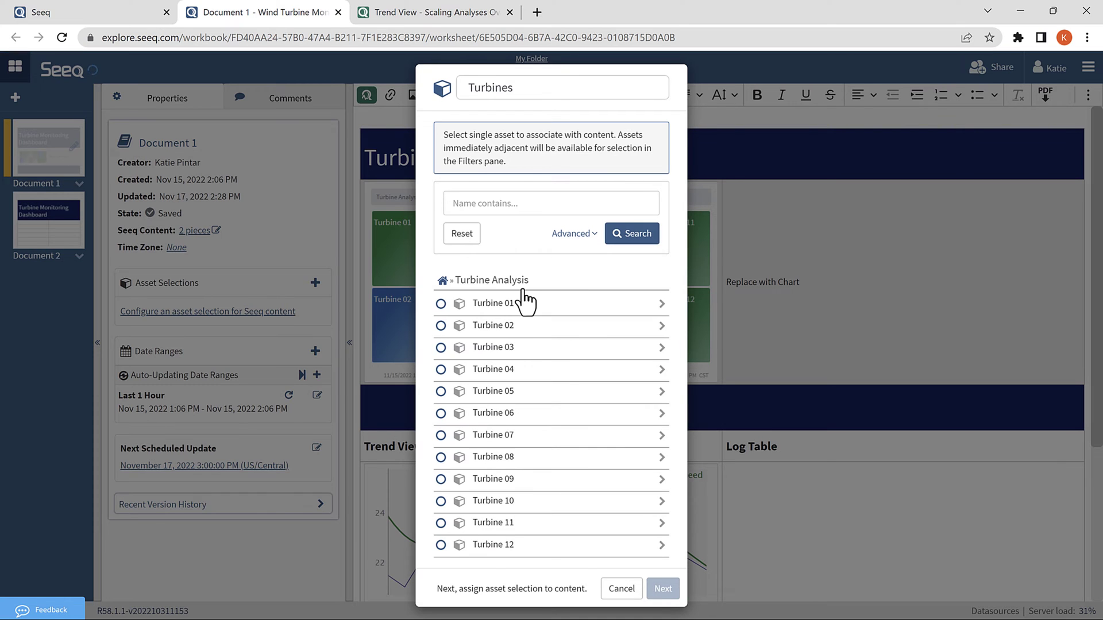
{"action": "left_click", "coordinate": [453, 304]}
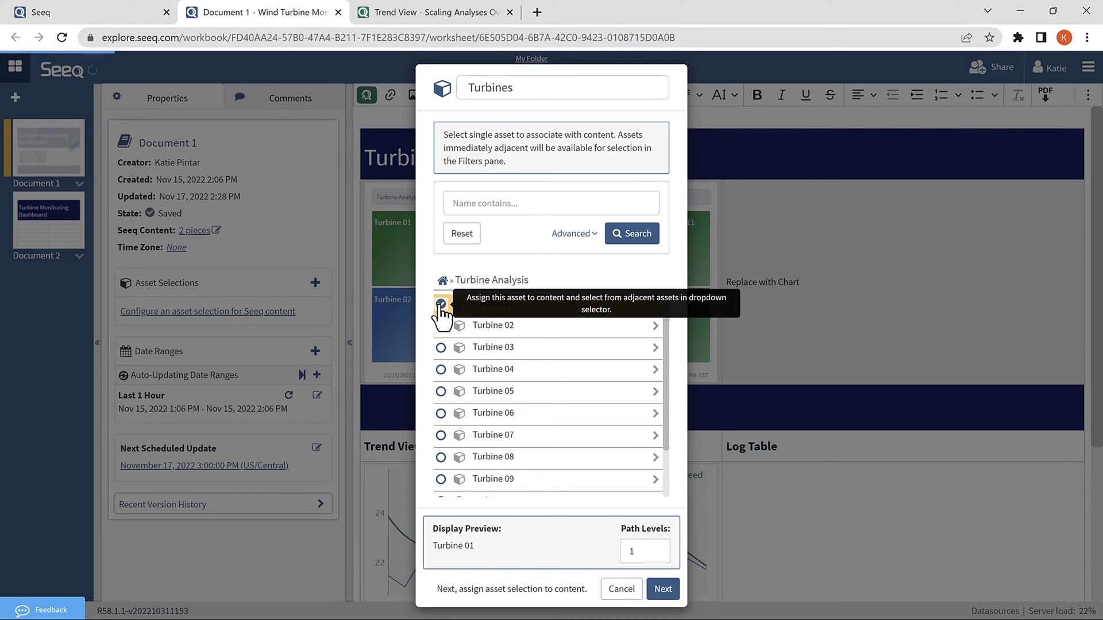
{"action": "left_click", "coordinate": [671, 596]}
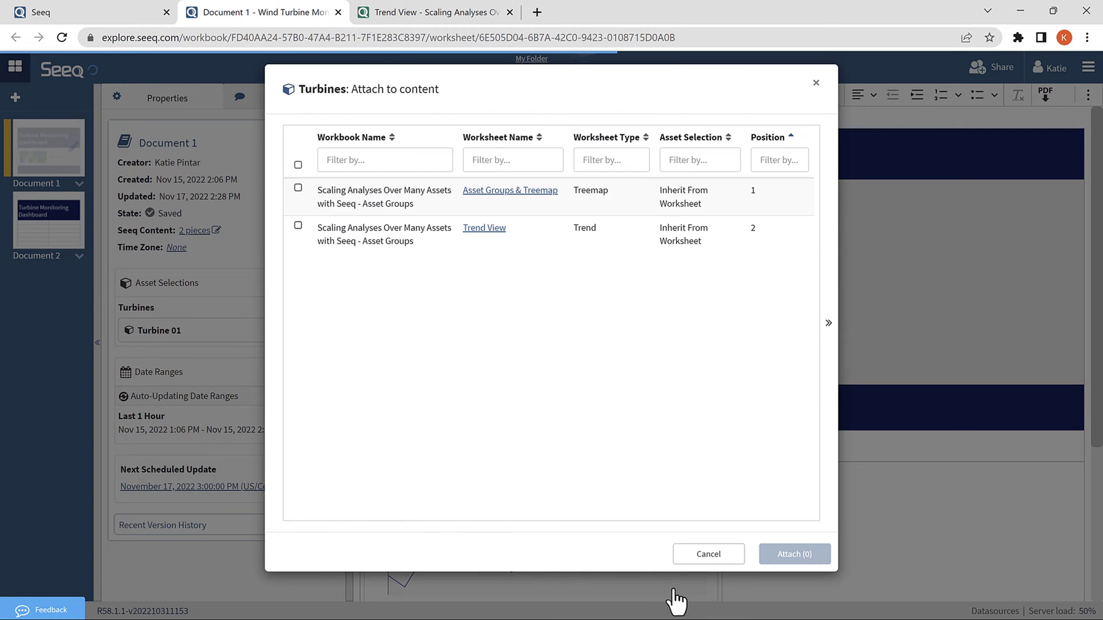
{"action": "left_click", "coordinate": [297, 226]}
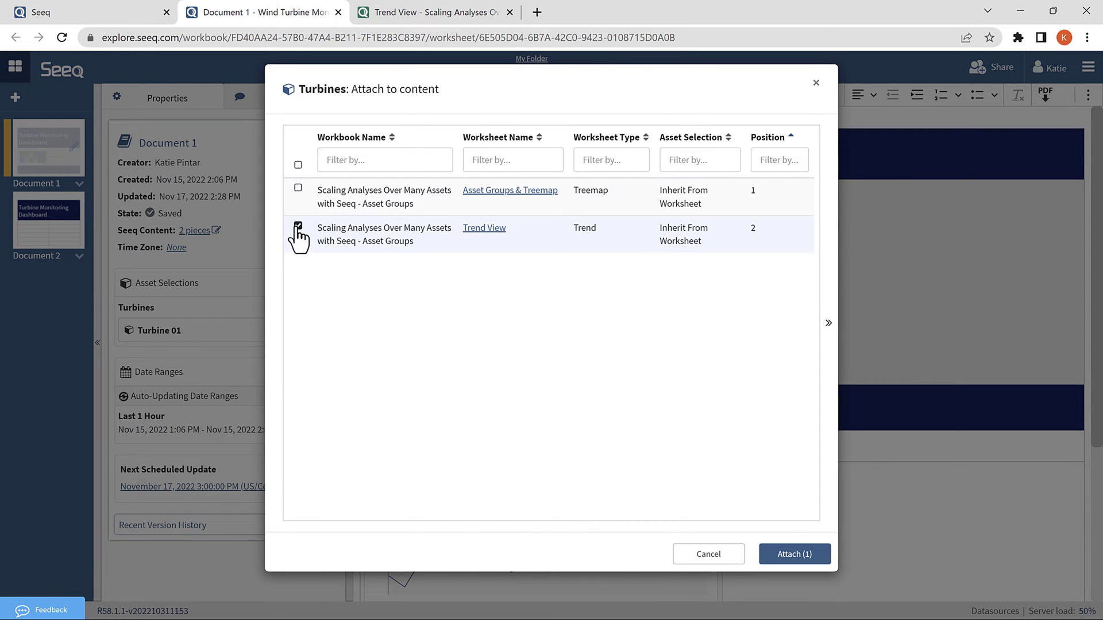
{"action": "left_click", "coordinate": [784, 554]}
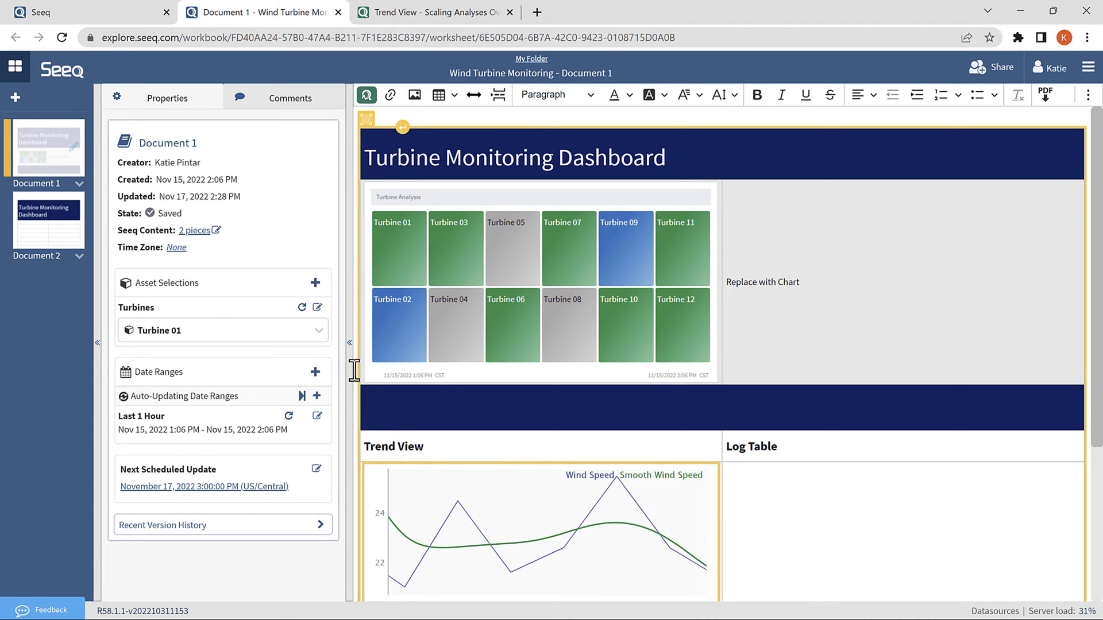
Switch Turbines to Turbine 03 and insert an Asset Label into the dark blue banner
{"action": "left_click", "coordinate": [319, 336]}
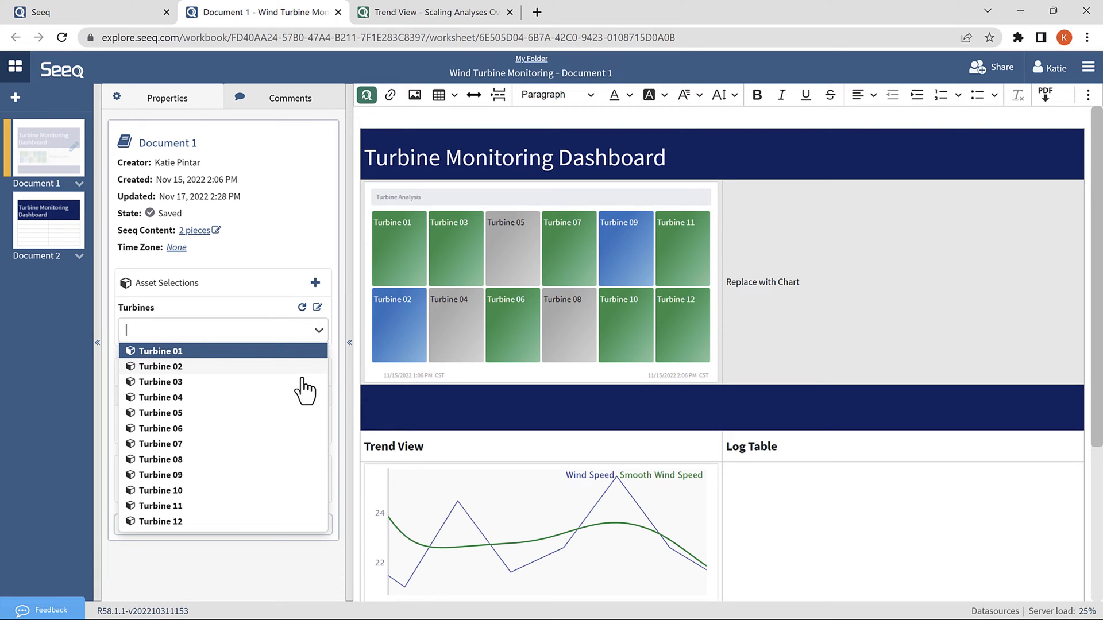
{"action": "left_click", "coordinate": [303, 382]}
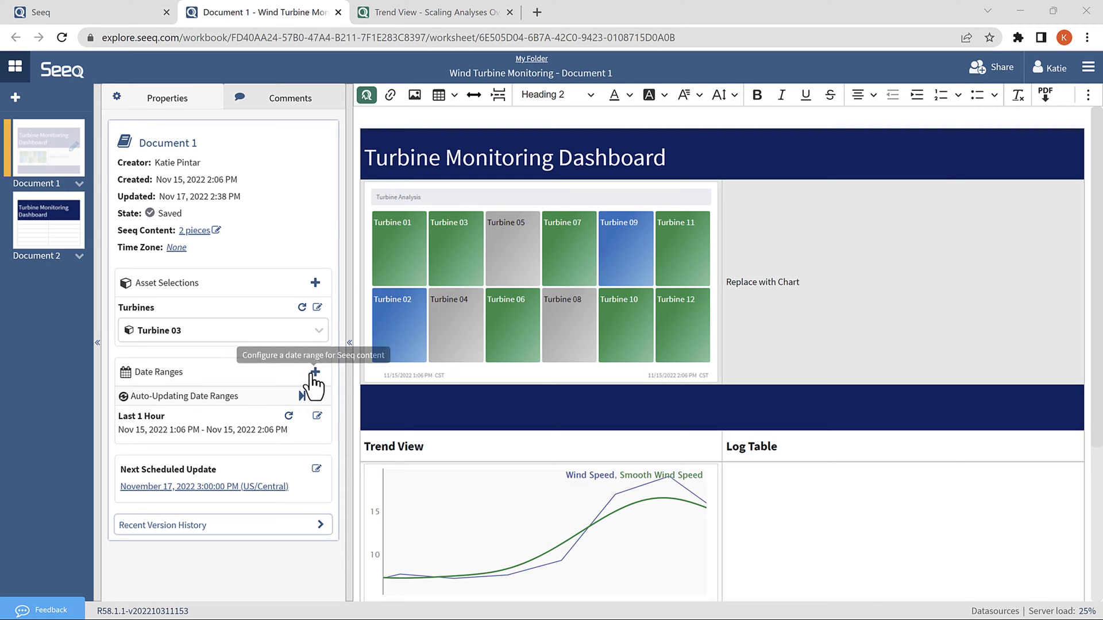
{"action": "left_click", "coordinate": [366, 95]}
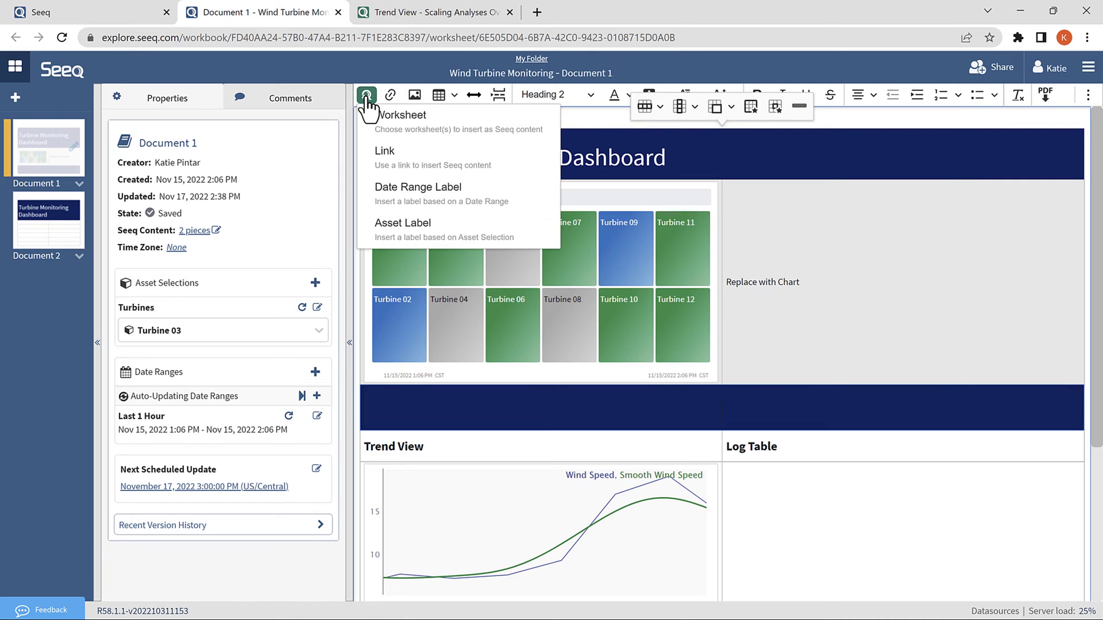
{"action": "left_click", "coordinate": [404, 225]}
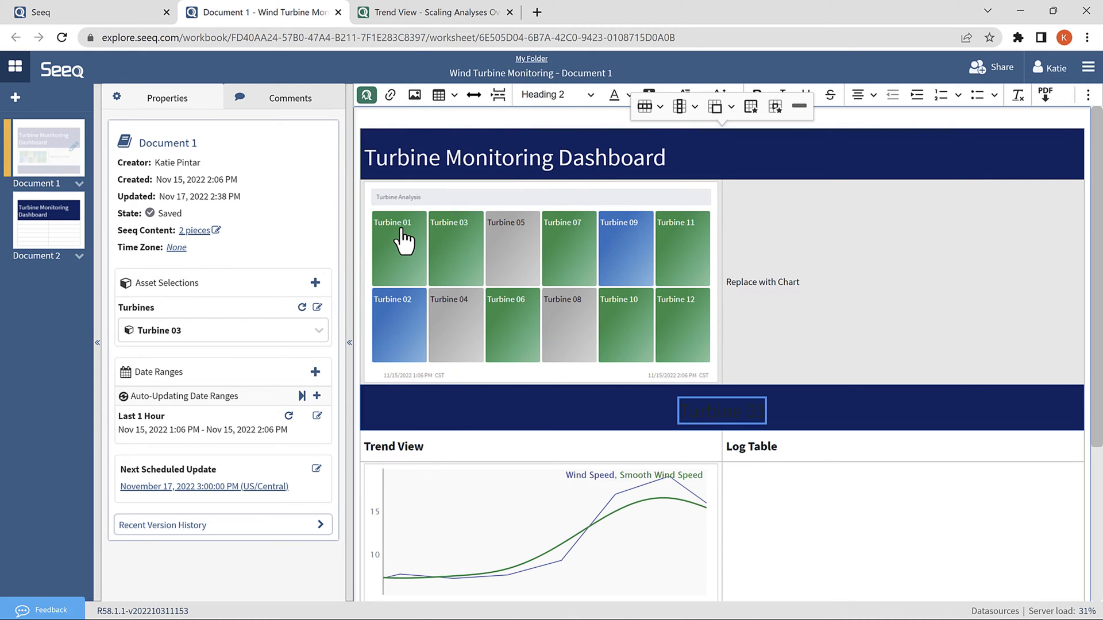
{"action": "left_click", "coordinate": [731, 411]}
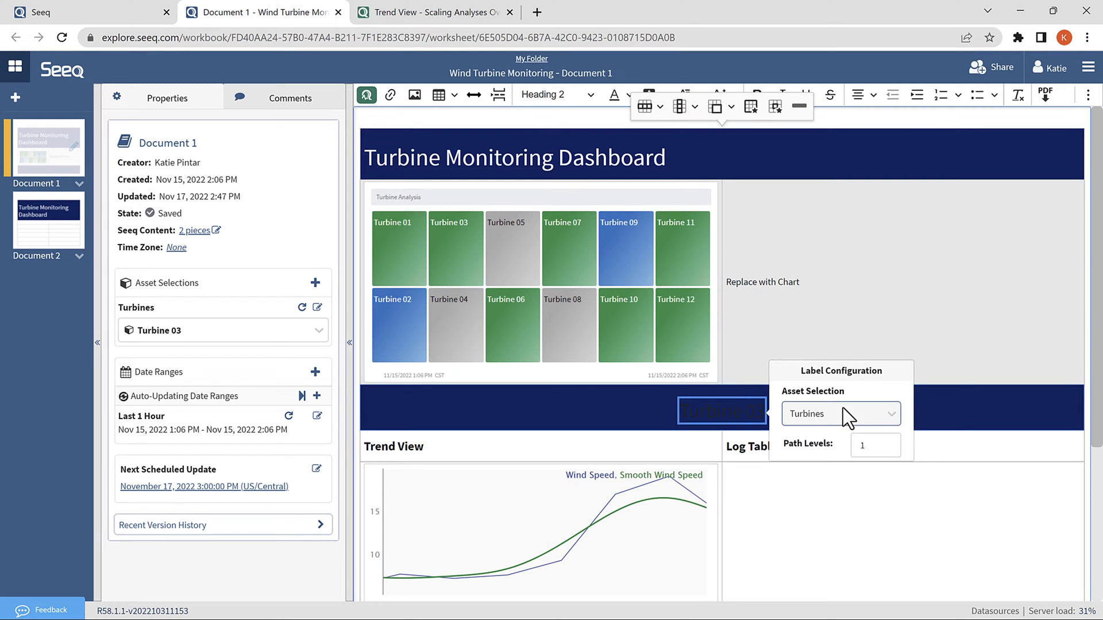
Make the label text white and switch Turbines back to Turbine 01
{"action": "left_click", "coordinate": [615, 96]}
{"action": "left_click", "coordinate": [698, 144]}
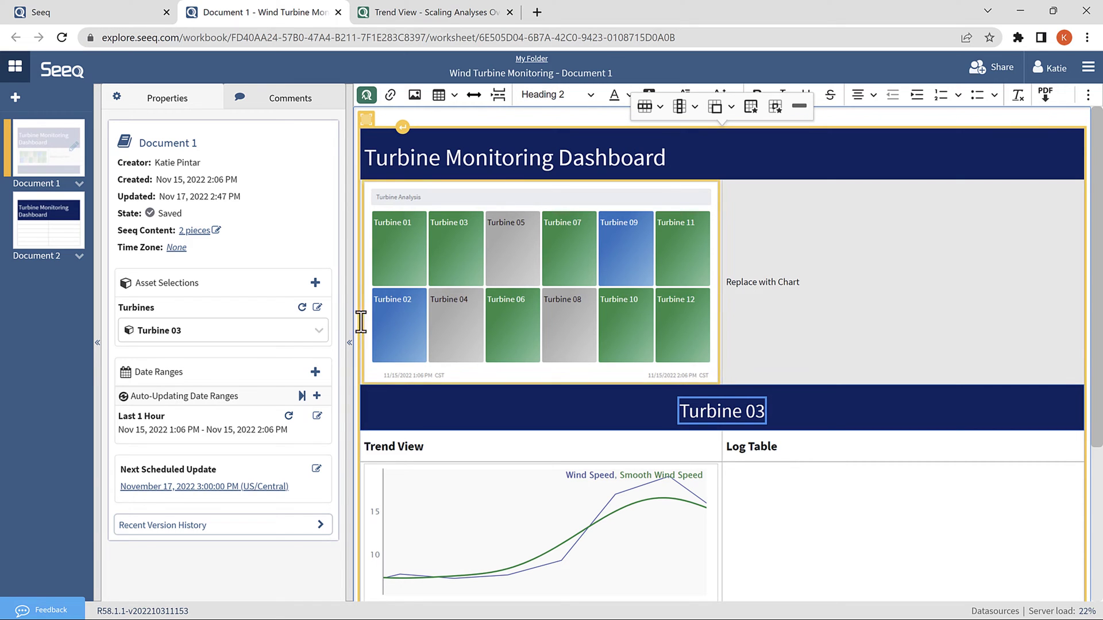
{"action": "left_click", "coordinate": [303, 339]}
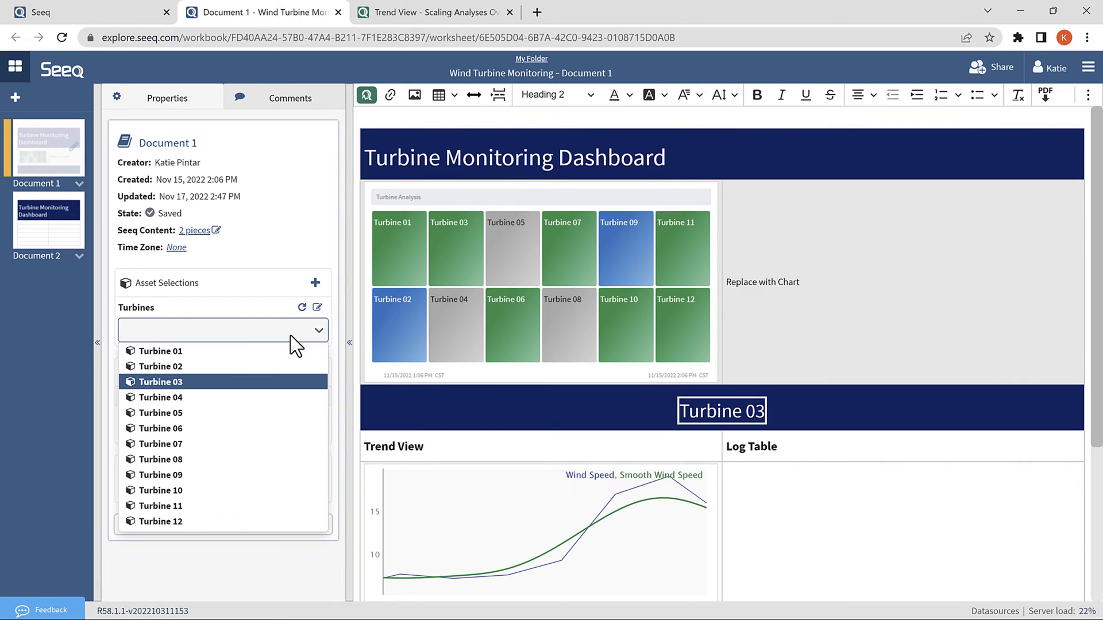
{"action": "left_click", "coordinate": [179, 353]}
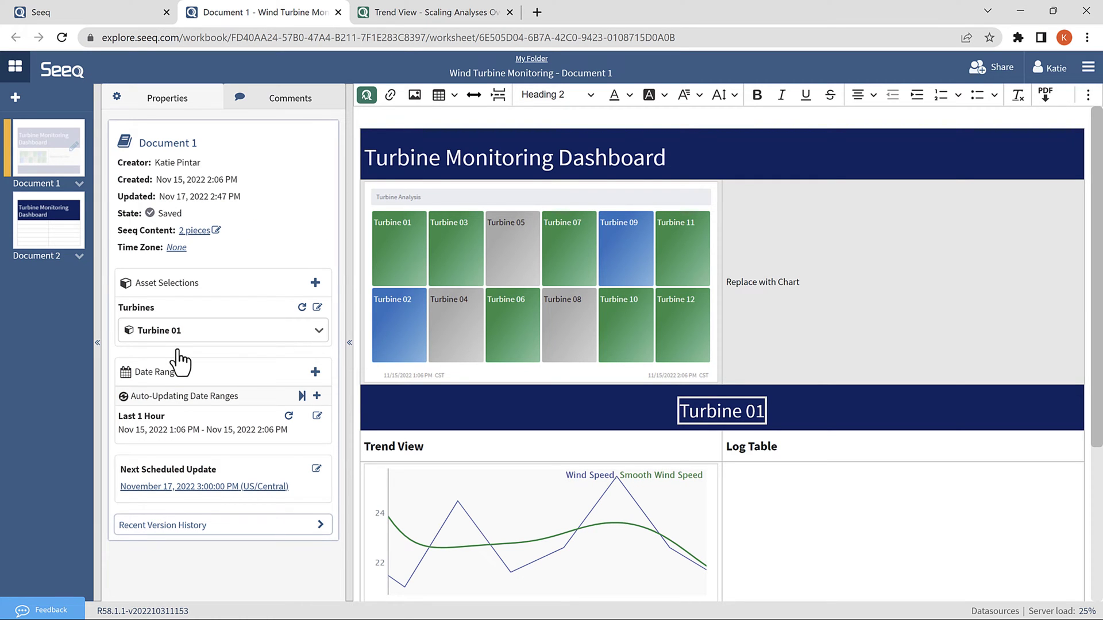
Add an empty row below the heading and insert a Seeq date label into it
{"action": "left_click", "coordinate": [742, 152]}
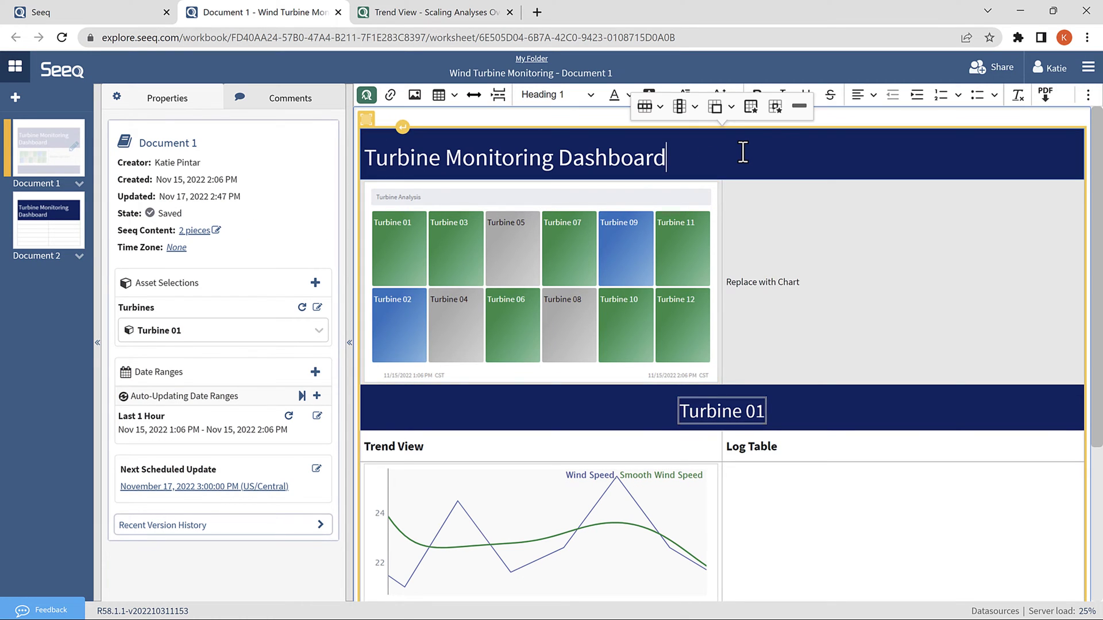
{"action": "left_click", "coordinate": [648, 106]}
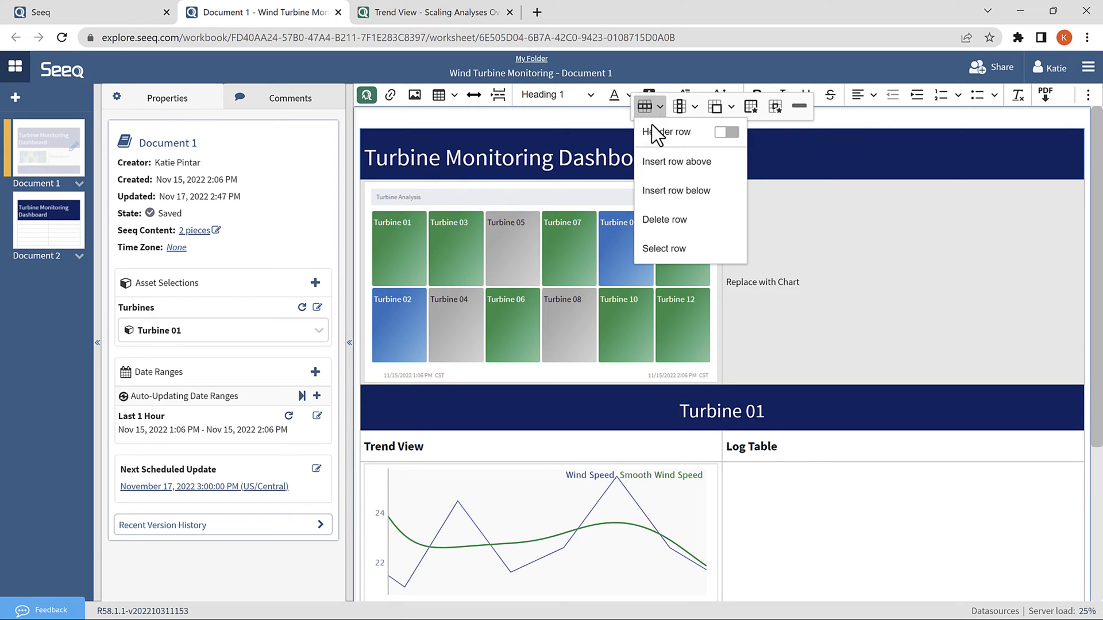
{"action": "left_click", "coordinate": [685, 190]}
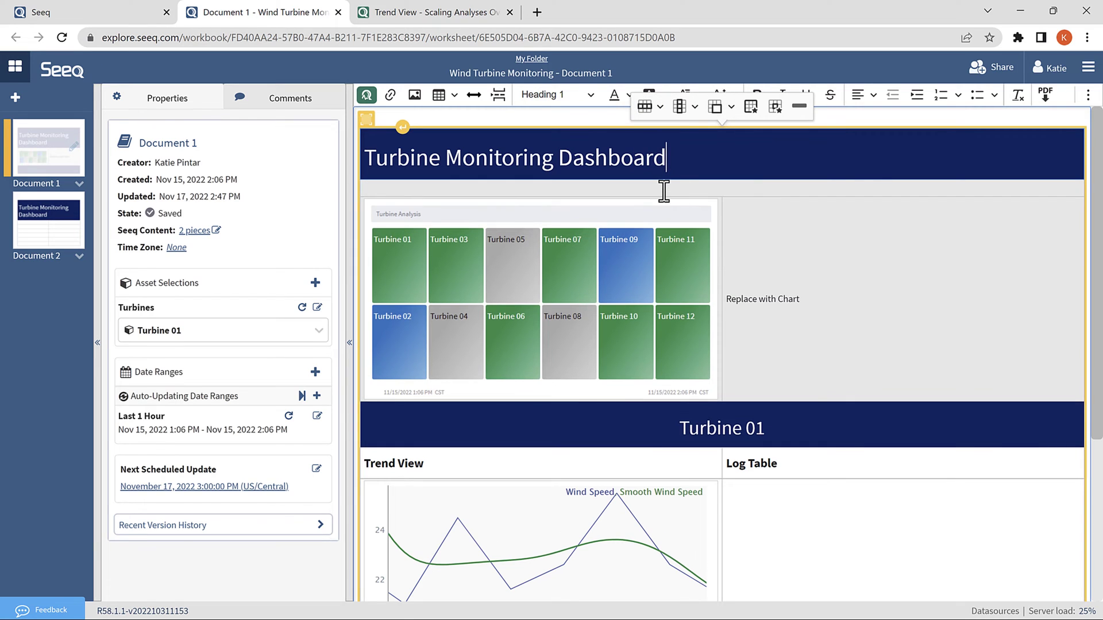
{"action": "left_click", "coordinate": [665, 189]}
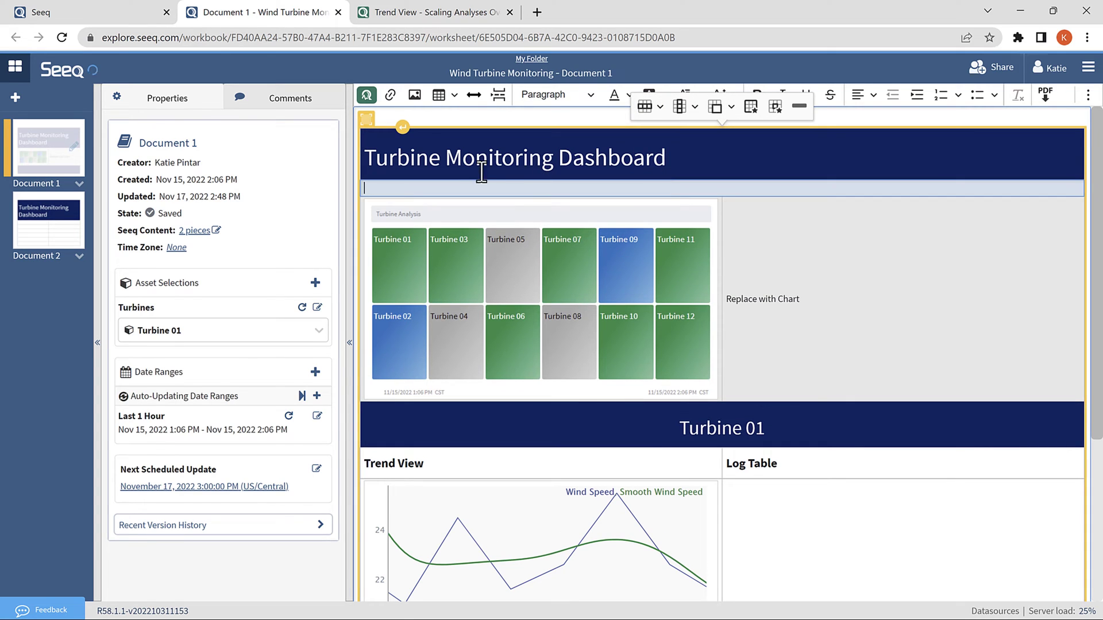
{"action": "left_click", "coordinate": [365, 96]}
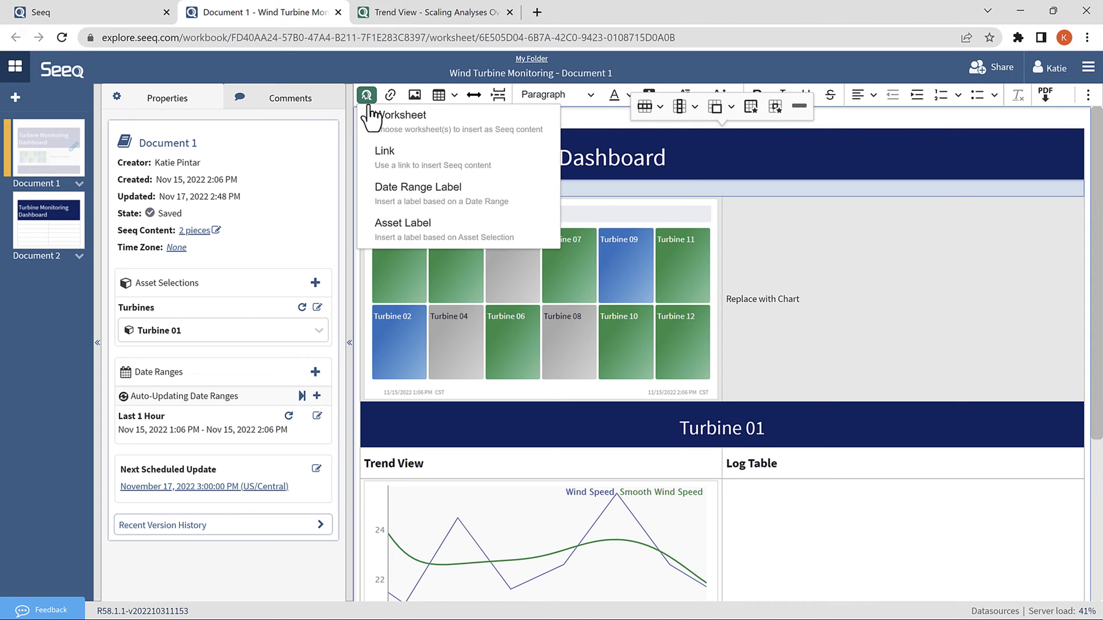
{"action": "left_click", "coordinate": [411, 198]}
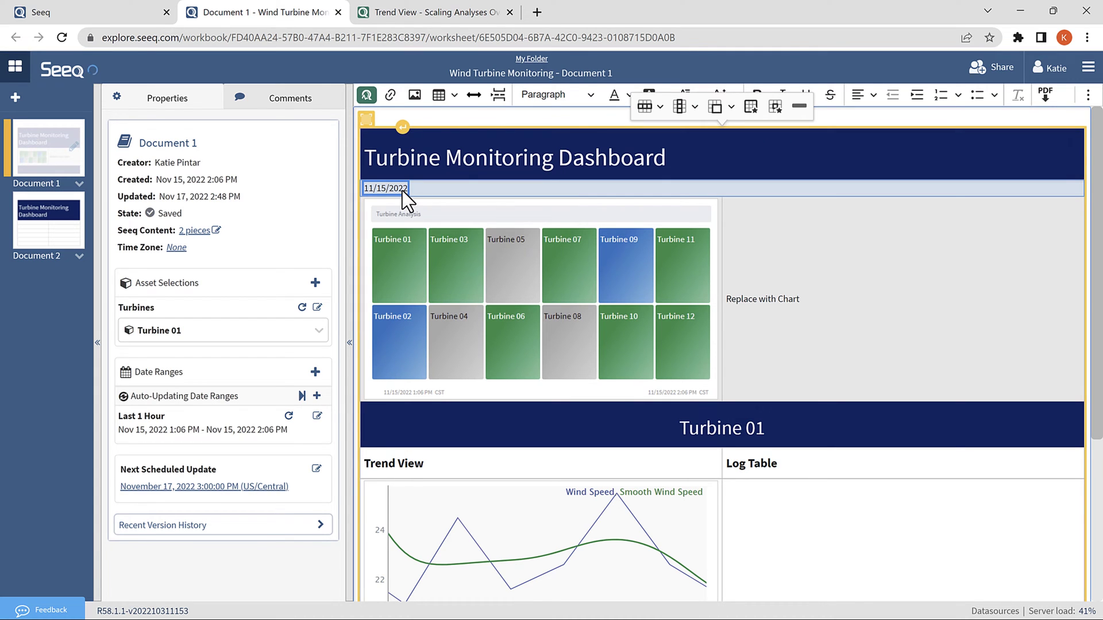
Set the date label to show Start Time - End Time
{"action": "left_click", "coordinate": [402, 191]}
{"action": "left_click", "coordinate": [472, 111]}
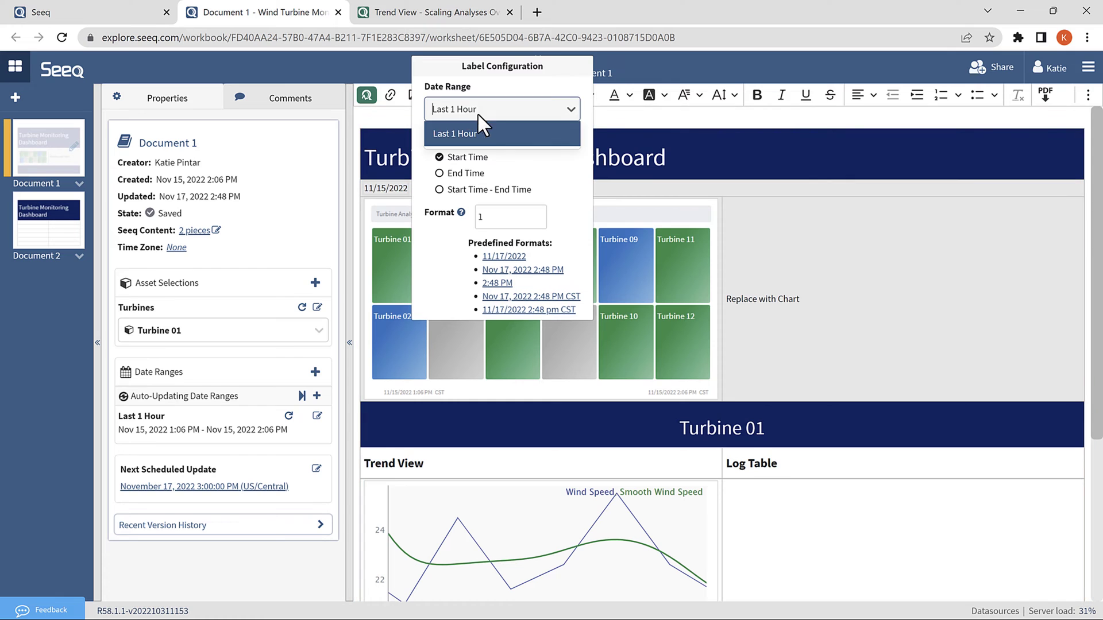
{"action": "left_click", "coordinate": [560, 167]}
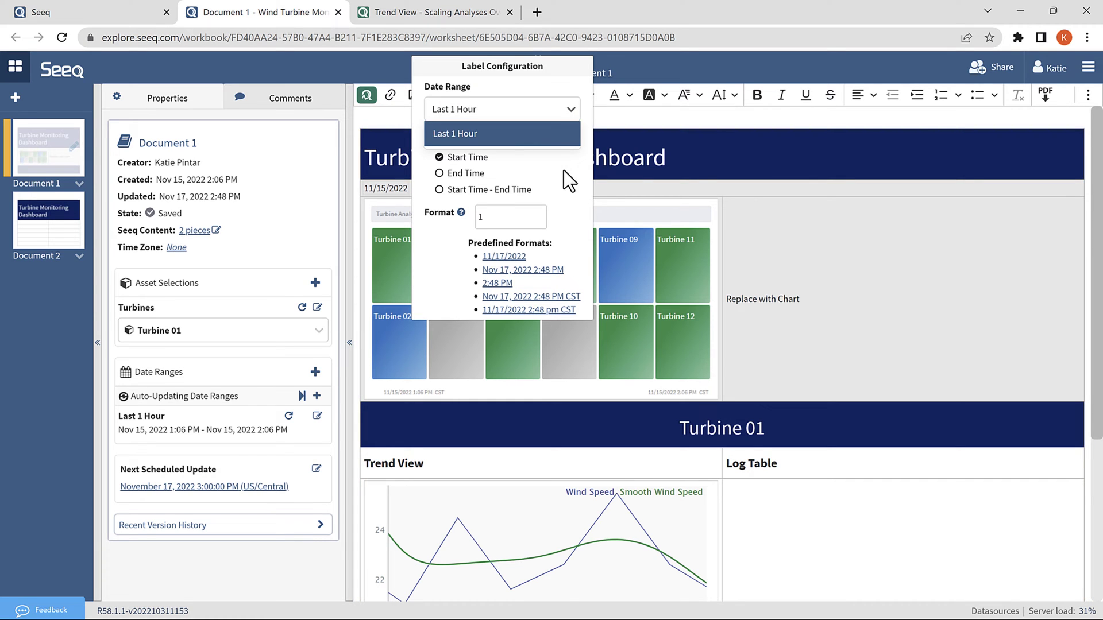
{"action": "left_click", "coordinate": [439, 190]}
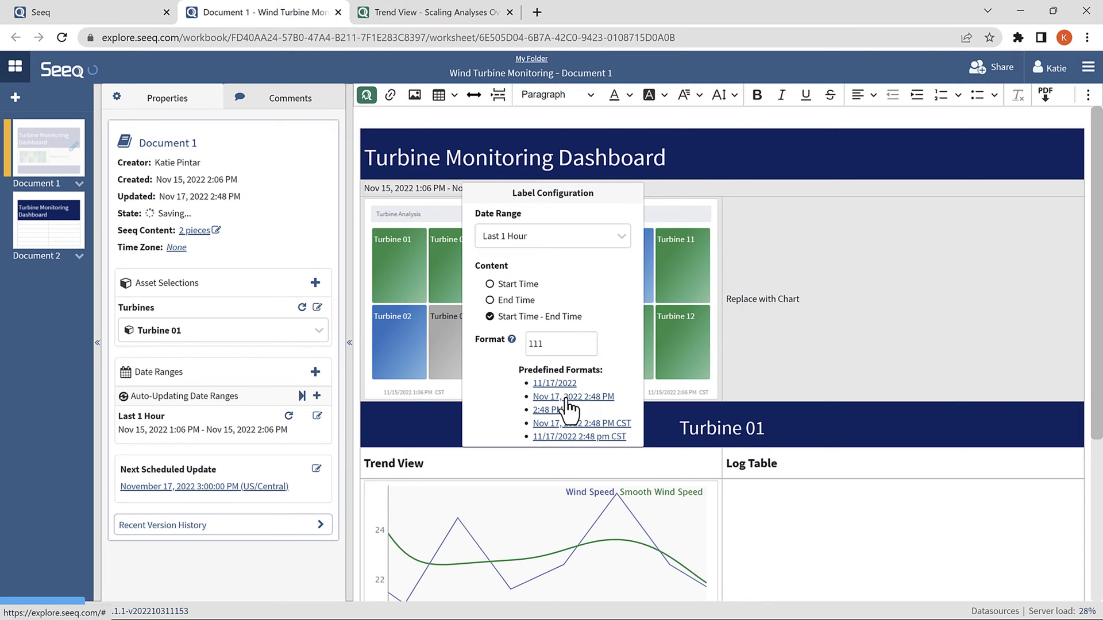
{"action": "left_click", "coordinate": [721, 188]}
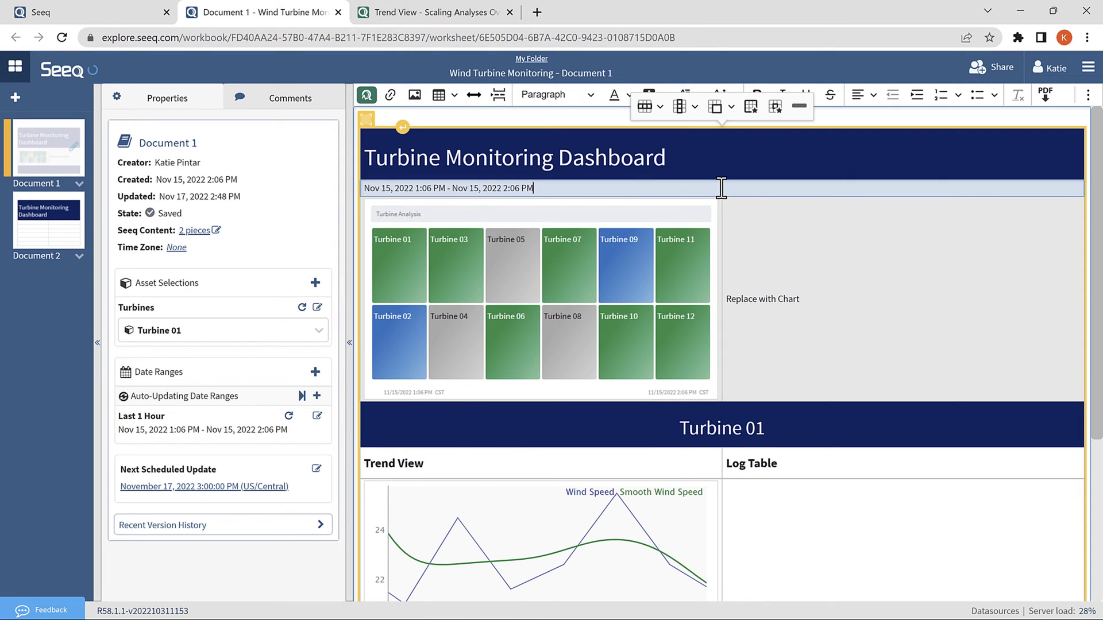
Style the date row as Heading 4 and select the Log Table cell
{"action": "left_click", "coordinate": [374, 188]}
{"action": "left_click", "coordinate": [548, 94]}
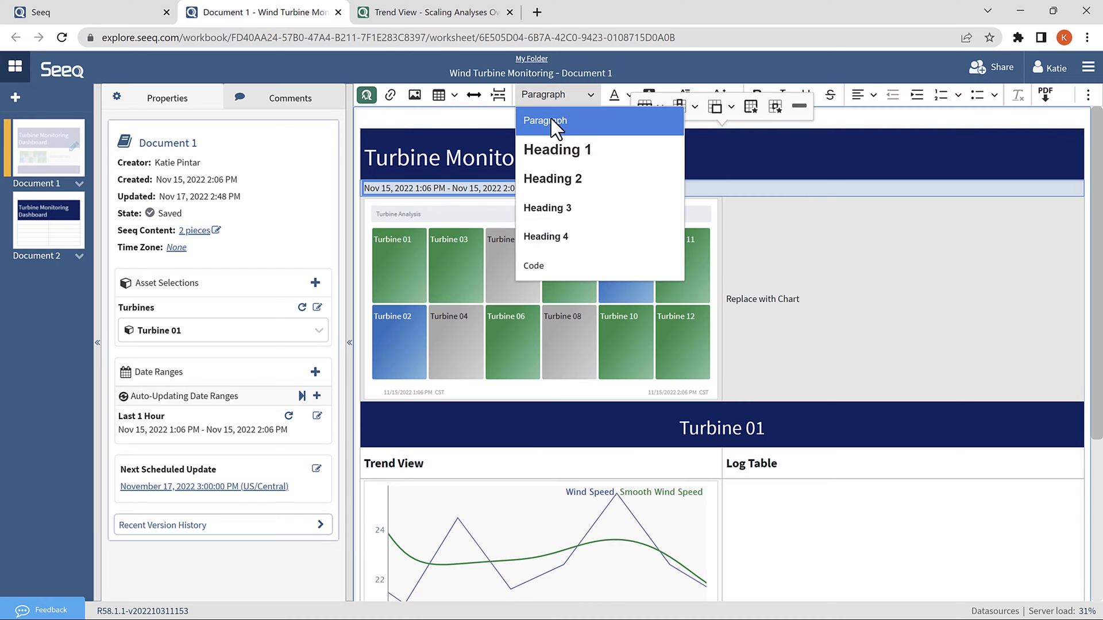
{"action": "left_click", "coordinate": [544, 237]}
{"action": "scroll", "coordinate": [844, 492], "scroll_direction": "down", "scroll_amount": 1}
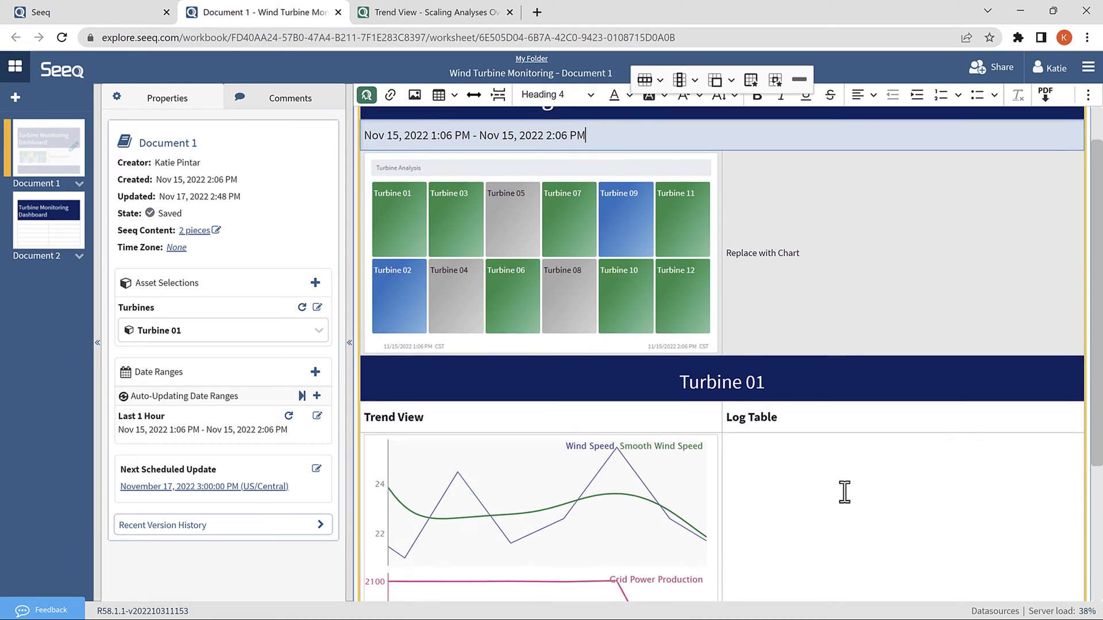
{"action": "scroll", "coordinate": [844, 492], "scroll_direction": "down", "scroll_amount": 2}
{"action": "left_click", "coordinate": [794, 464]}
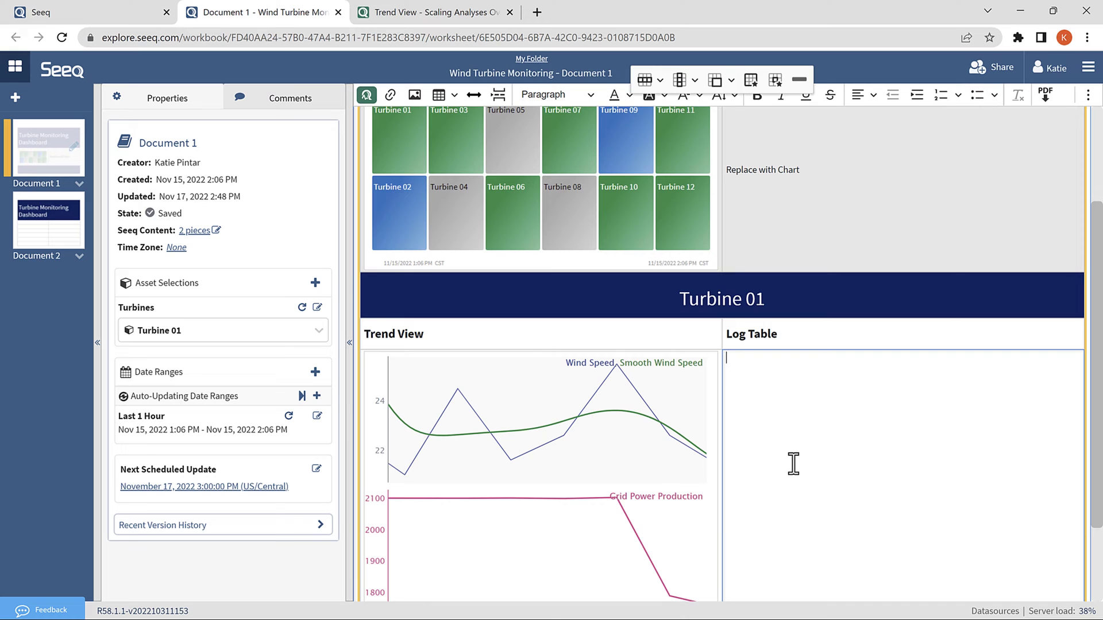
Pick the Log Detail Table worksheet from the Asset Groups scaling analysis to insert
{"action": "left_click", "coordinate": [366, 95]}
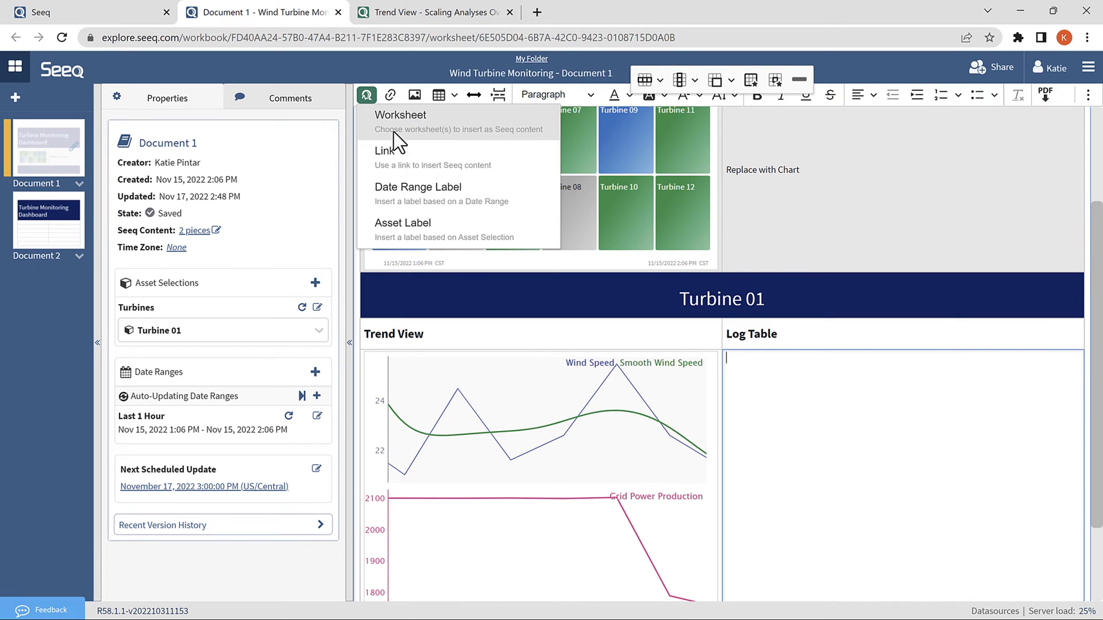
{"action": "left_click", "coordinate": [394, 132]}
{"action": "left_click", "coordinate": [495, 262]}
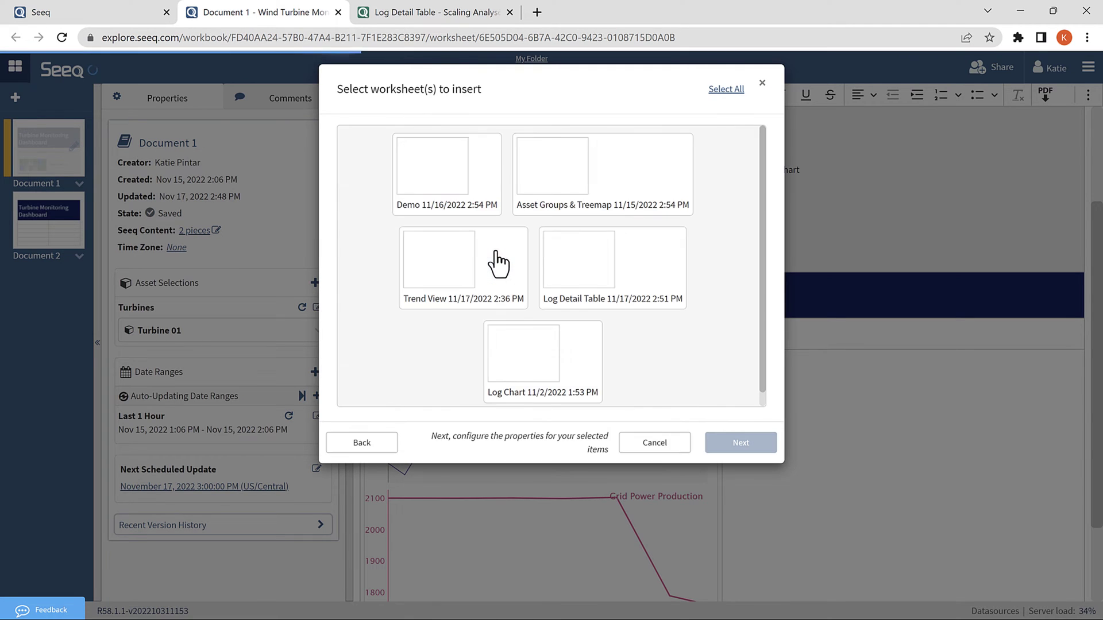
{"action": "left_click", "coordinate": [644, 305]}
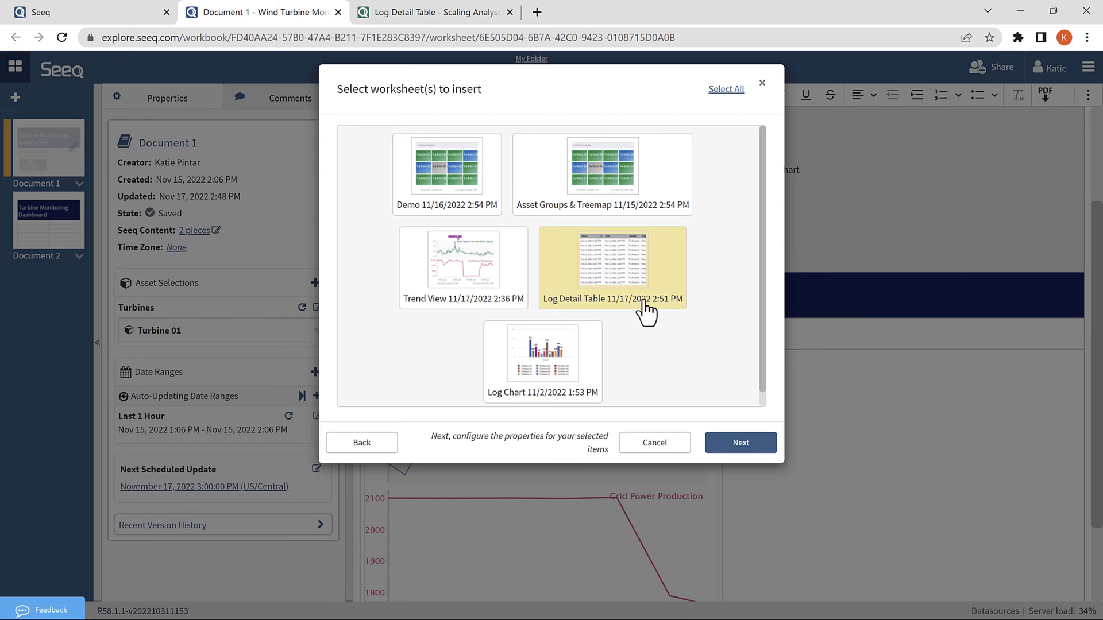
{"action": "left_click", "coordinate": [747, 453]}
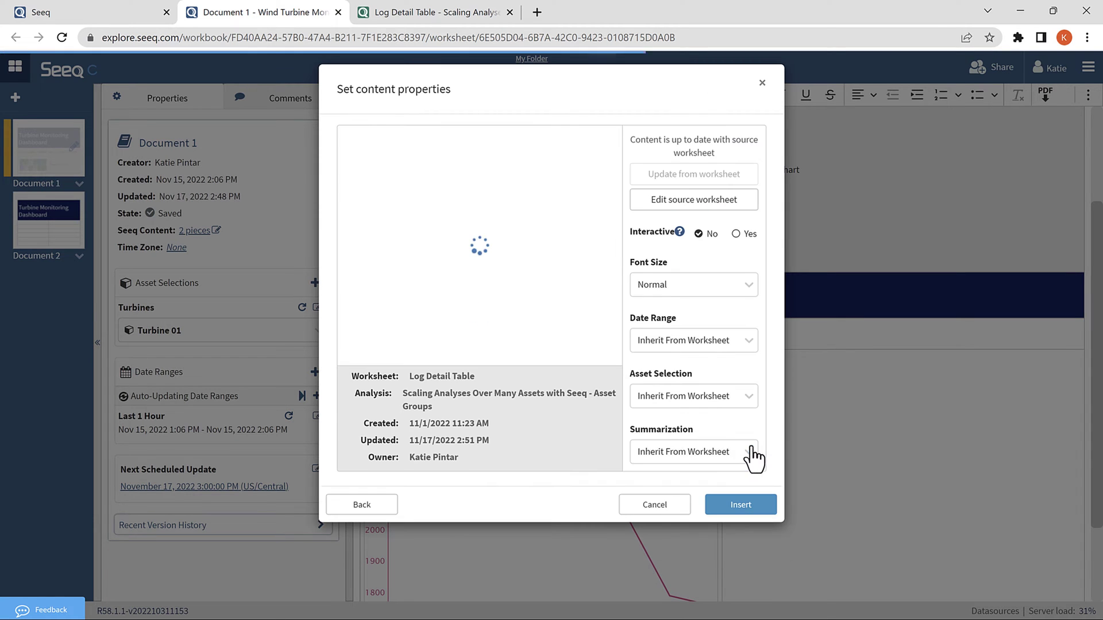
Insert it as interactive with Last 1 Hour date range and Turbines asset selection
{"action": "left_click", "coordinate": [737, 234]}
{"action": "left_click", "coordinate": [741, 301]}
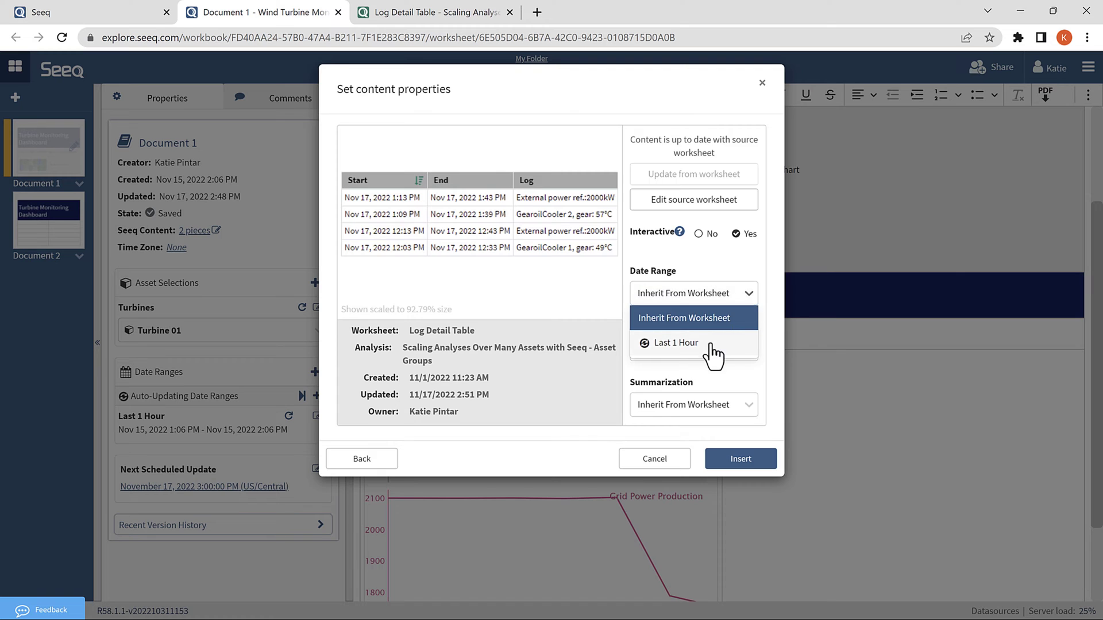
{"action": "left_click", "coordinate": [710, 351]}
{"action": "left_click", "coordinate": [714, 350]}
{"action": "left_click", "coordinate": [722, 399]}
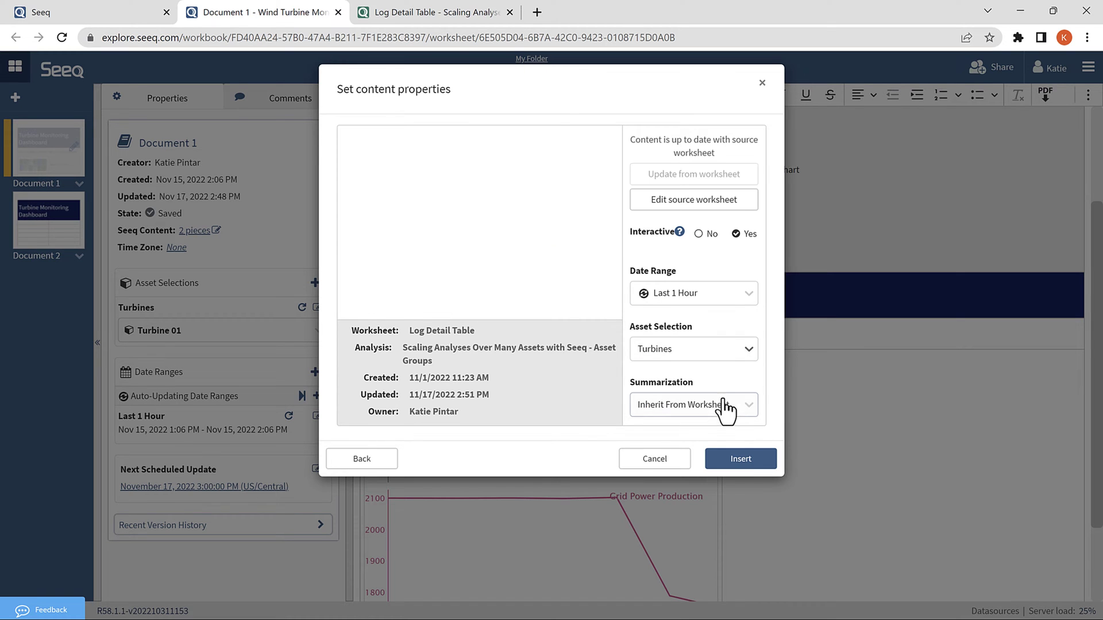
{"action": "left_click", "coordinate": [742, 459]}
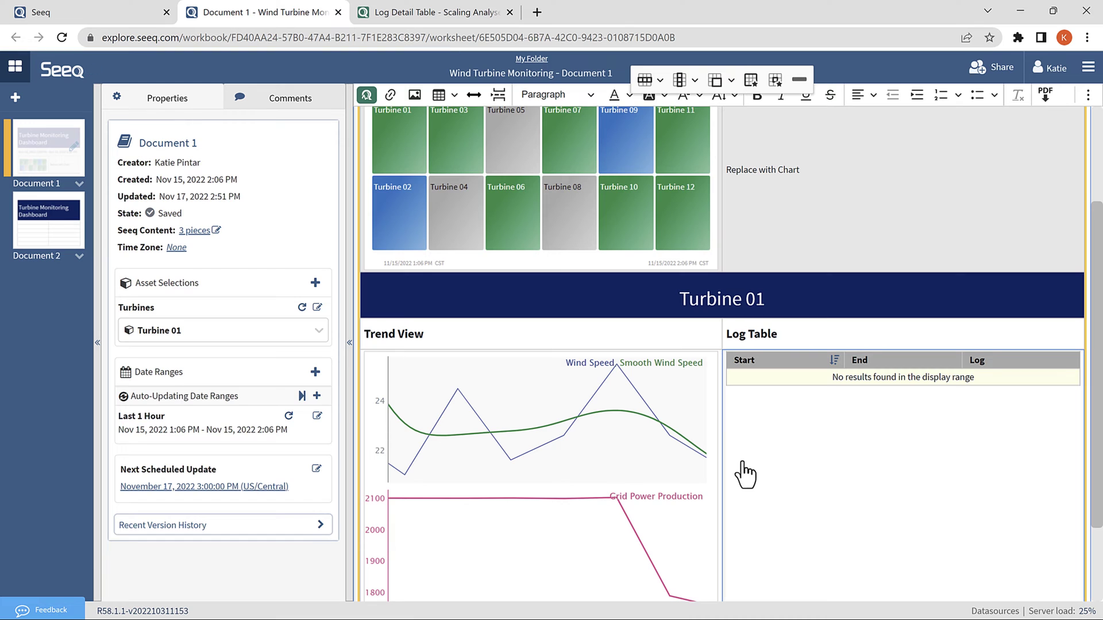
{"action": "scroll", "coordinate": [745, 474], "scroll_direction": "up", "scroll_amount": 3}
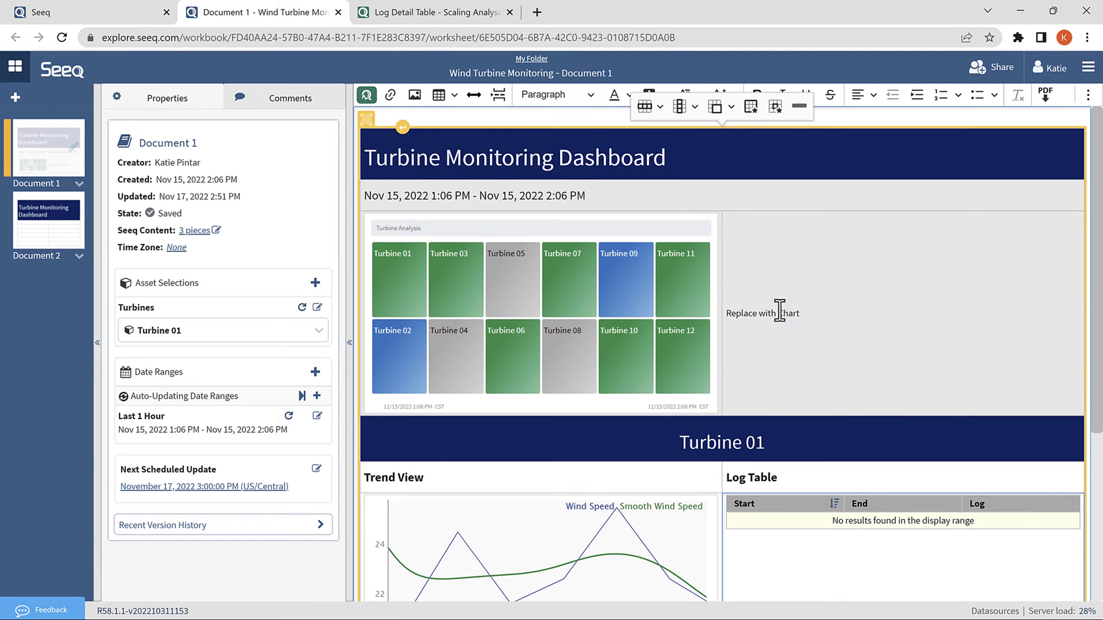
{"action": "left_click_drag", "start_coordinate": [779, 312], "coordinate": [731, 310]}
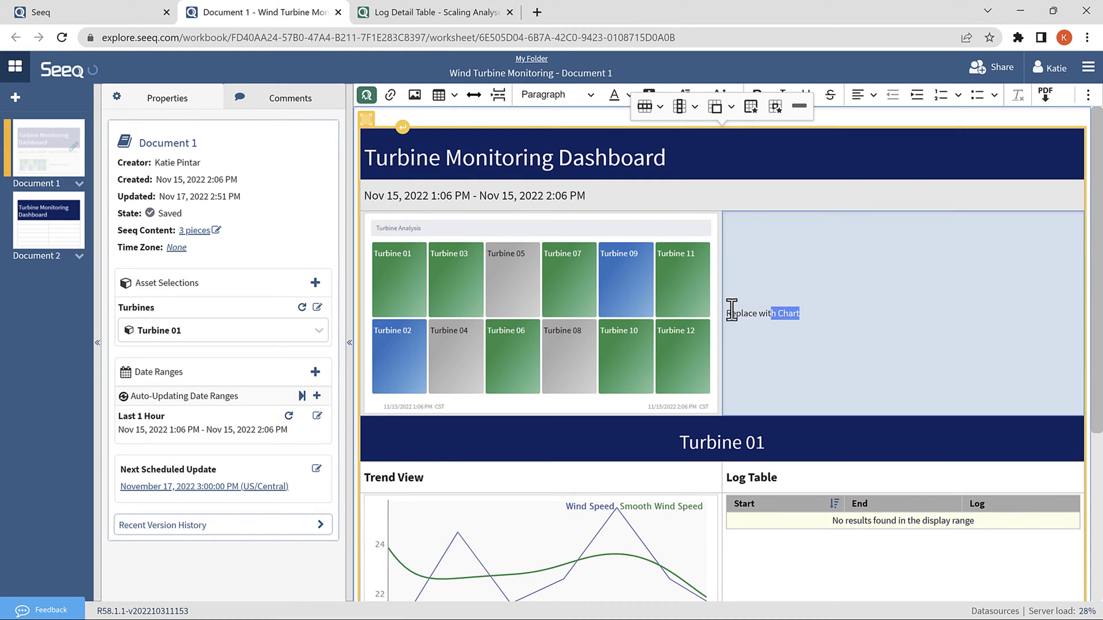
Insert the Log Chart worksheet as interactive, with asset selection Inherit From Worksheet
{"action": "left_click", "coordinate": [366, 95]}
{"action": "left_click", "coordinate": [392, 118]}
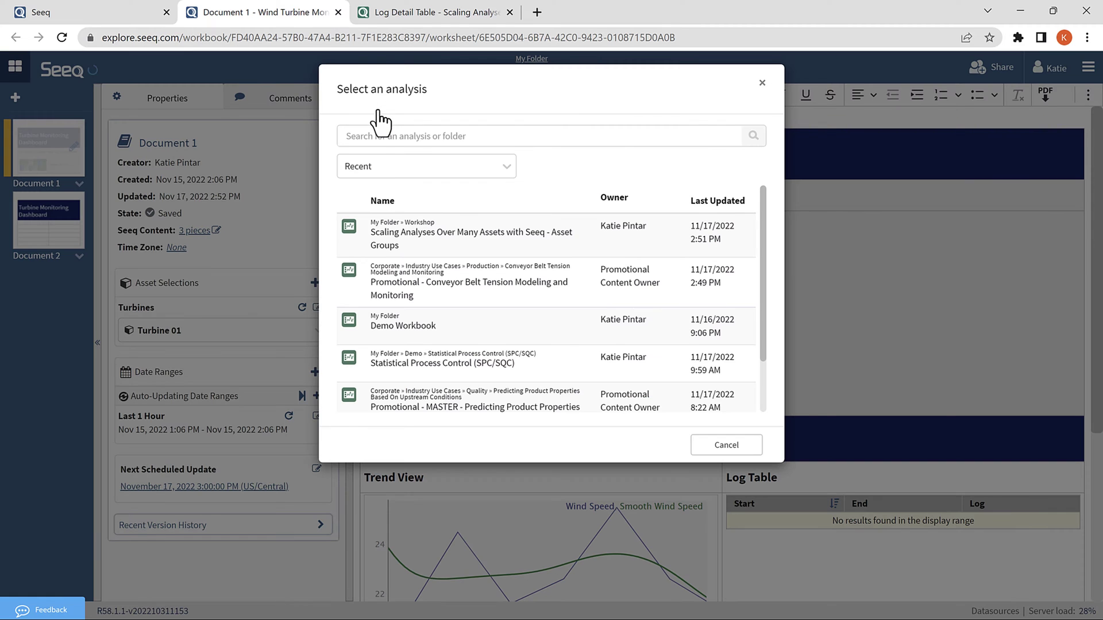
{"action": "left_click", "coordinate": [472, 247]}
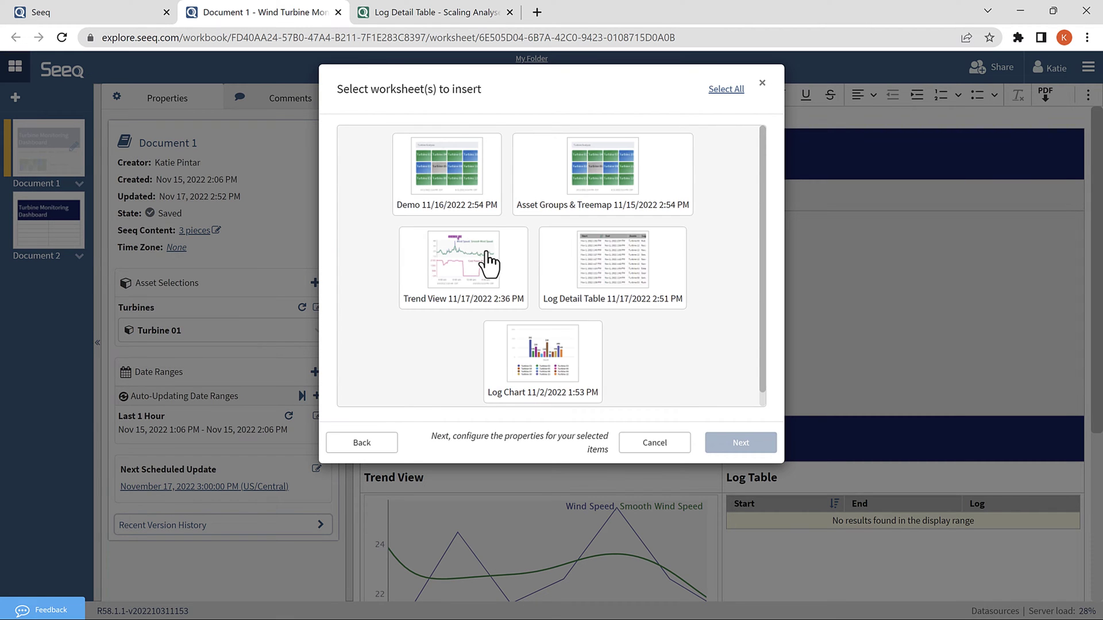
{"action": "left_click", "coordinate": [510, 347]}
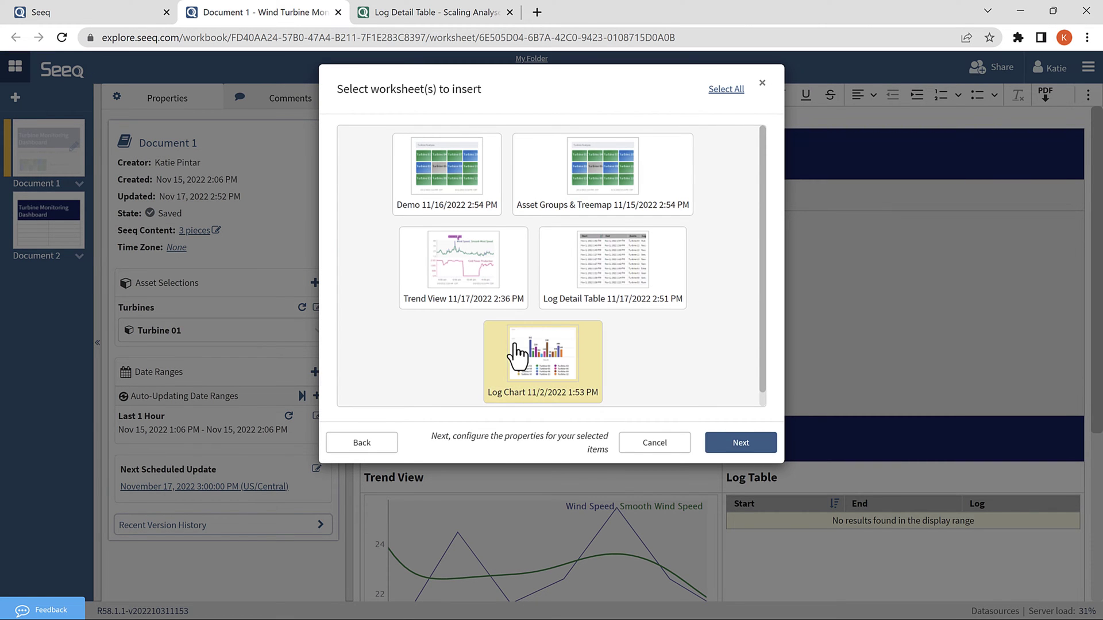
{"action": "left_click", "coordinate": [714, 447]}
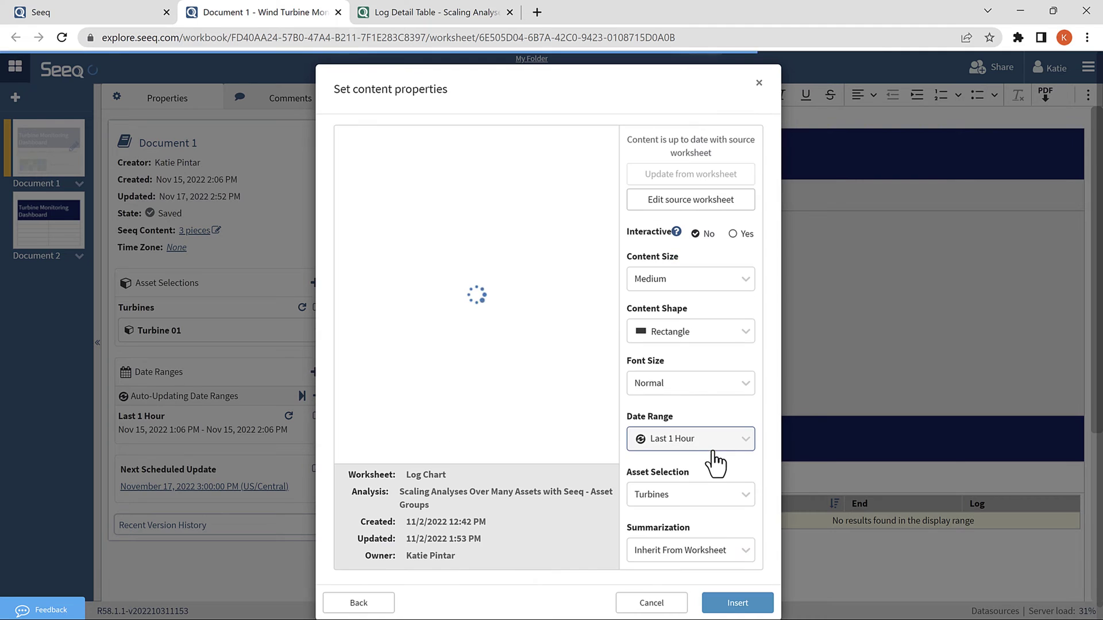
{"action": "left_click", "coordinate": [733, 234]}
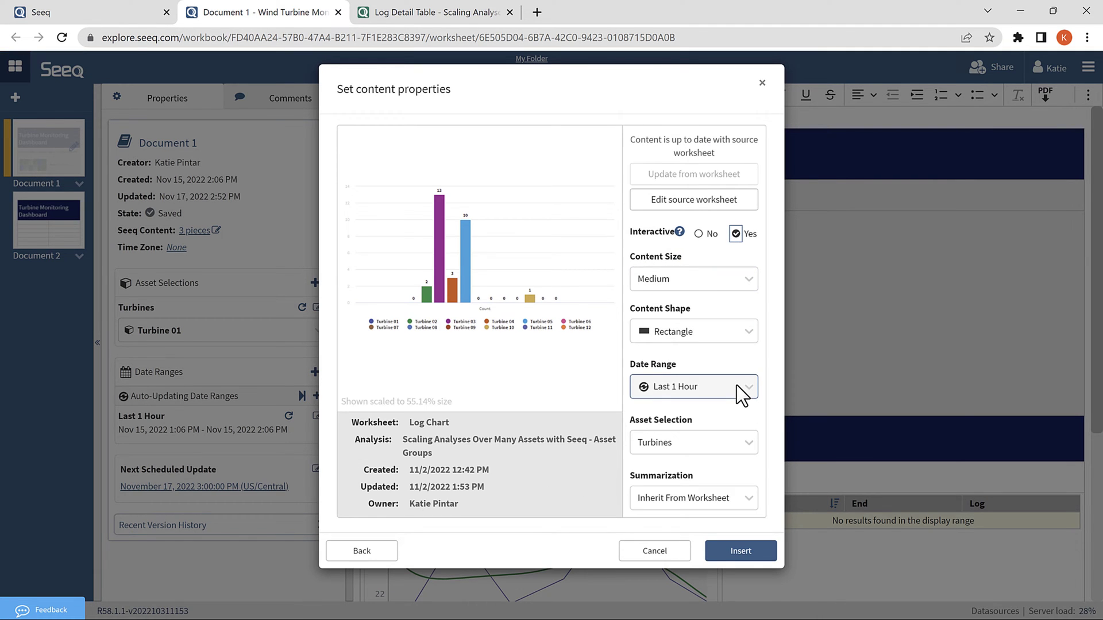
{"action": "left_click", "coordinate": [742, 444]}
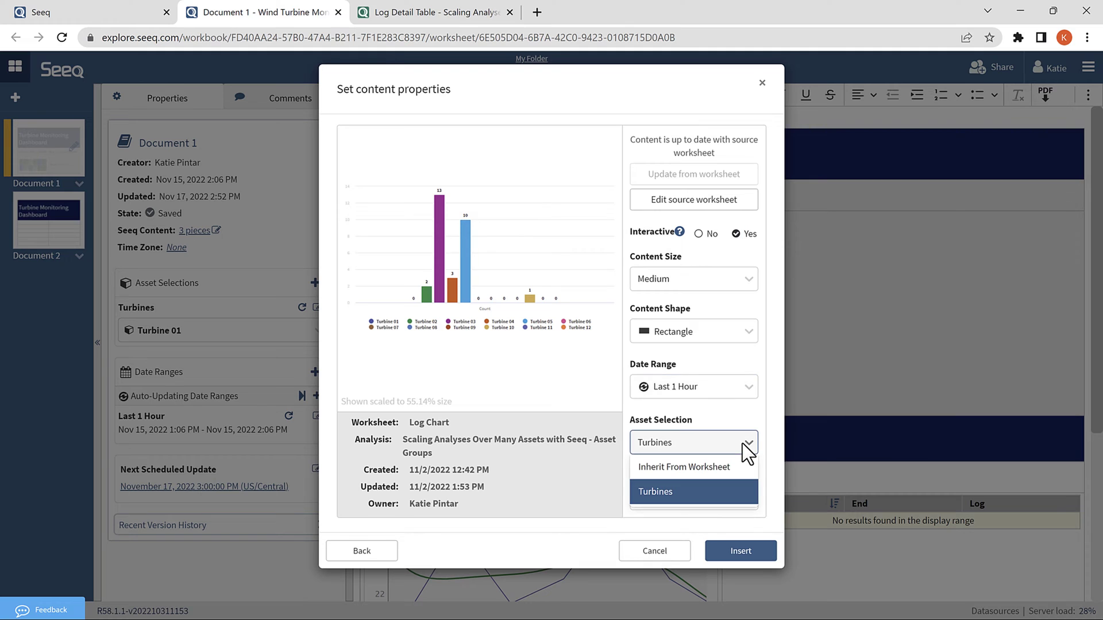
{"action": "left_click", "coordinate": [740, 470]}
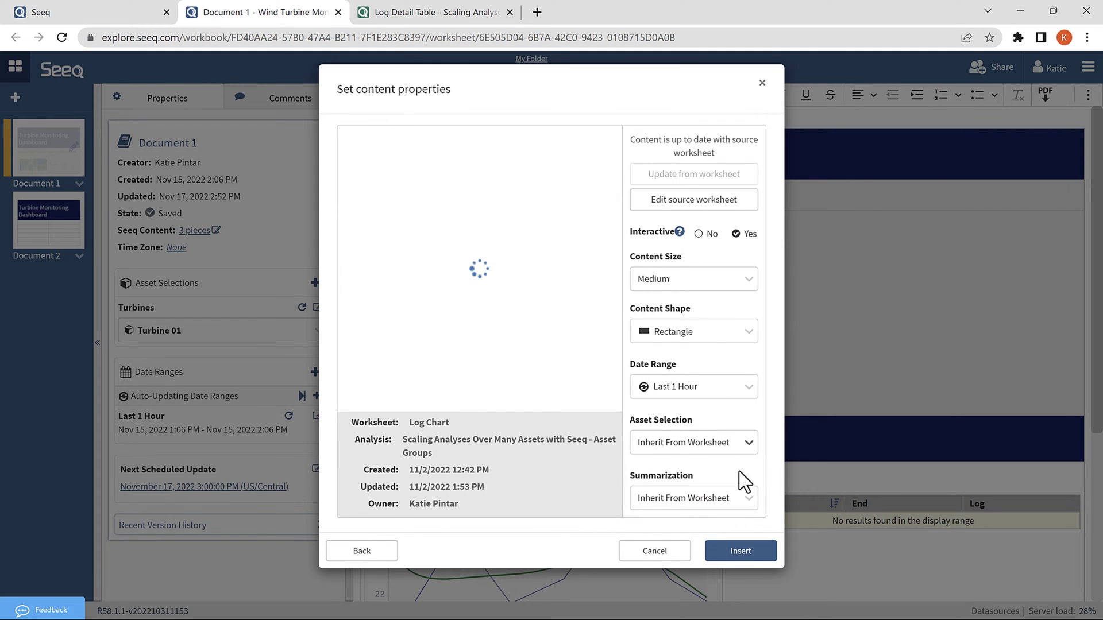
{"action": "left_click", "coordinate": [740, 551]}
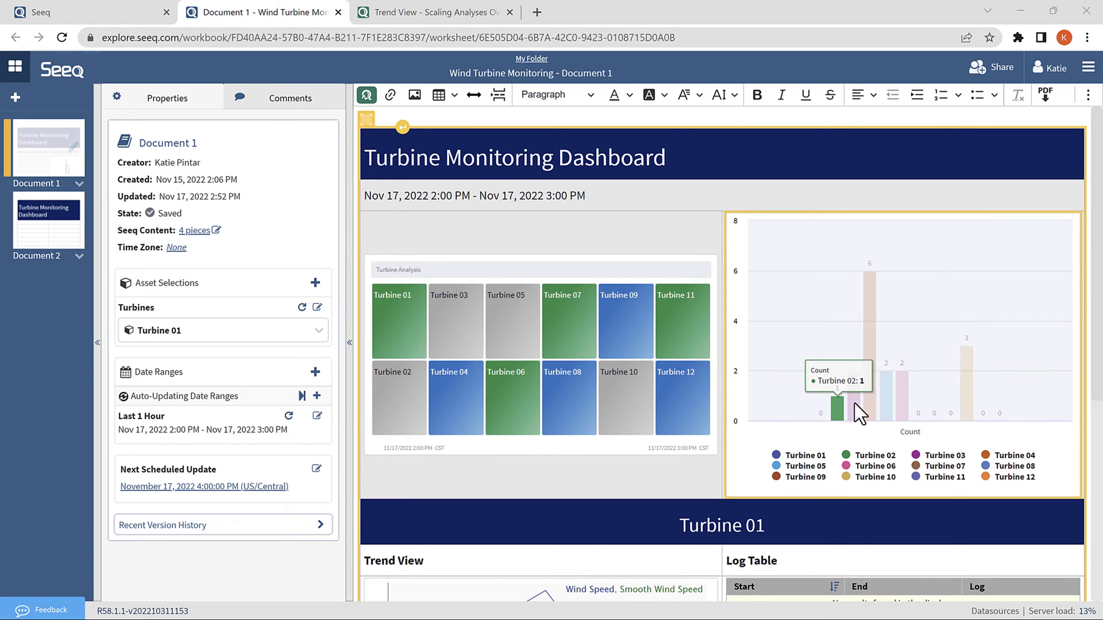
Choose Turbine 04 in the Turbines dropdown and check the trend and log table
{"action": "mouse_move", "coordinate": [856, 402]}
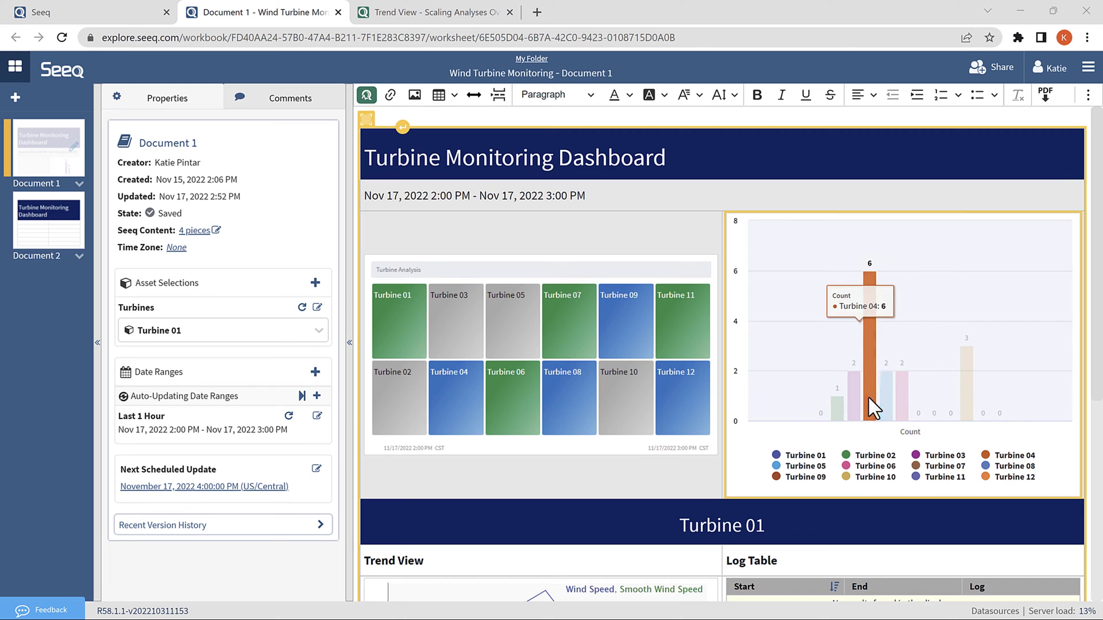
{"action": "left_click", "coordinate": [297, 336]}
{"action": "left_click", "coordinate": [280, 396]}
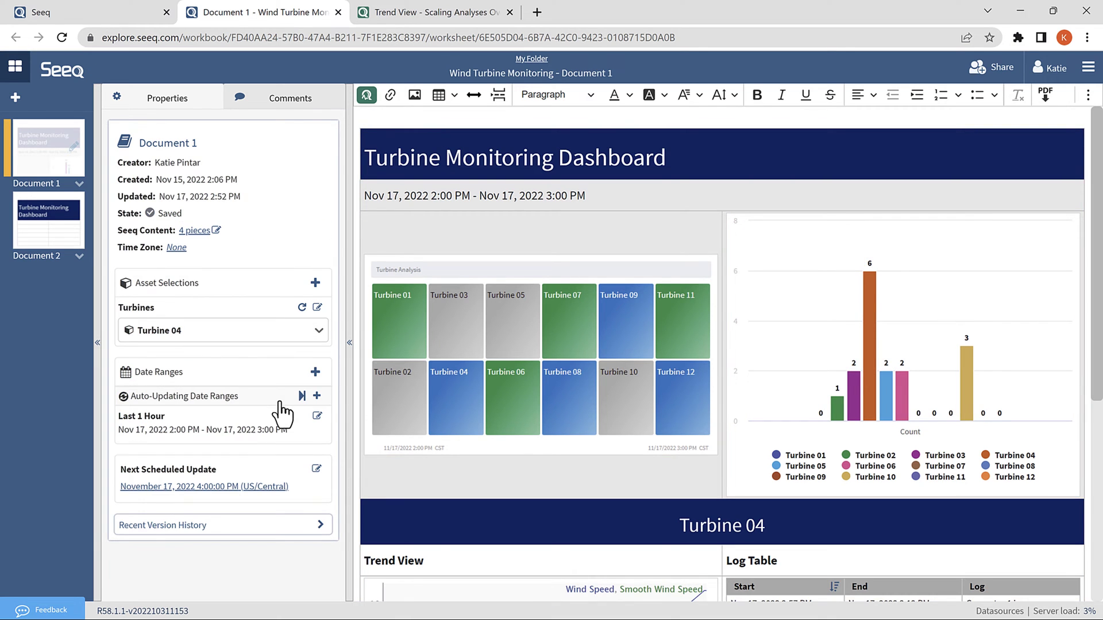
{"action": "scroll", "coordinate": [494, 401], "scroll_direction": "down", "scroll_amount": 4}
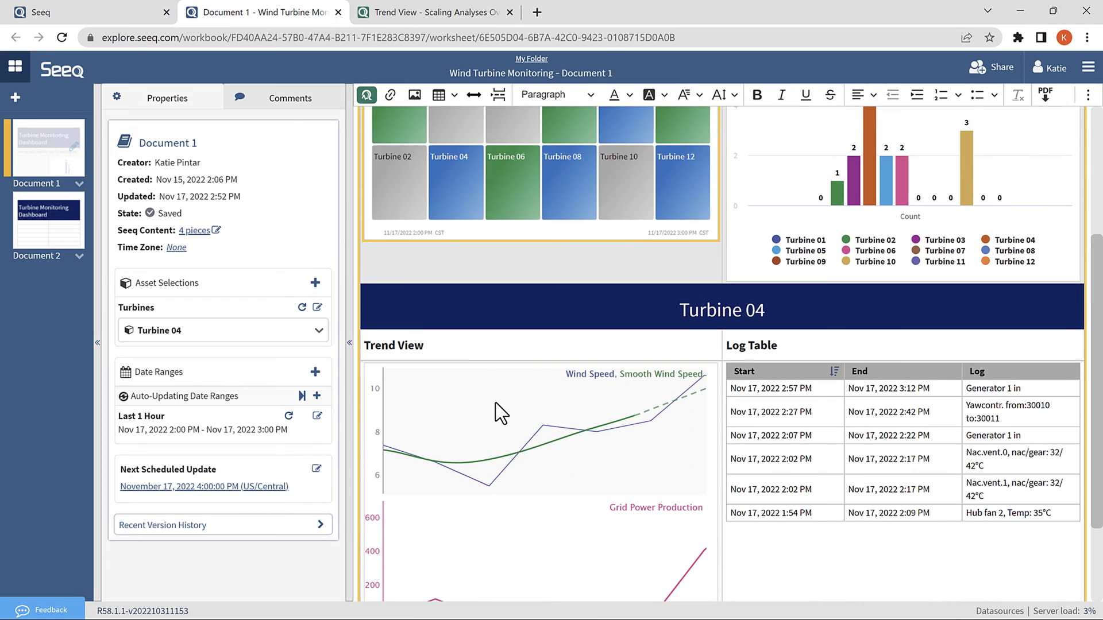
{"action": "scroll", "coordinate": [501, 412], "scroll_direction": "down", "scroll_amount": 1}
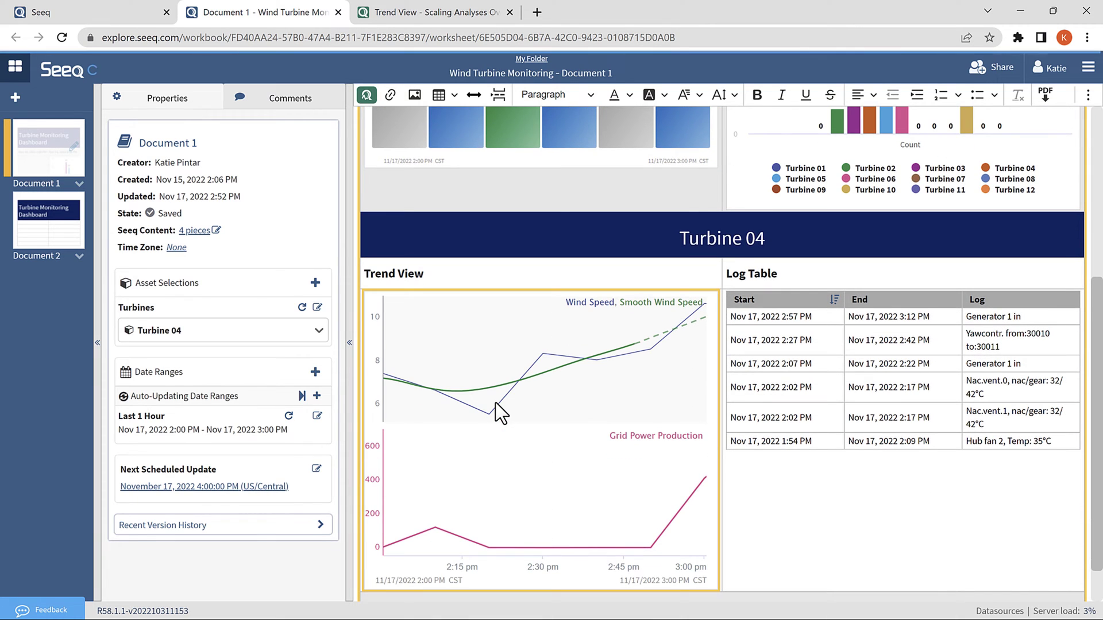
{"action": "scroll", "coordinate": [498, 413], "scroll_direction": "up", "scroll_amount": 4}
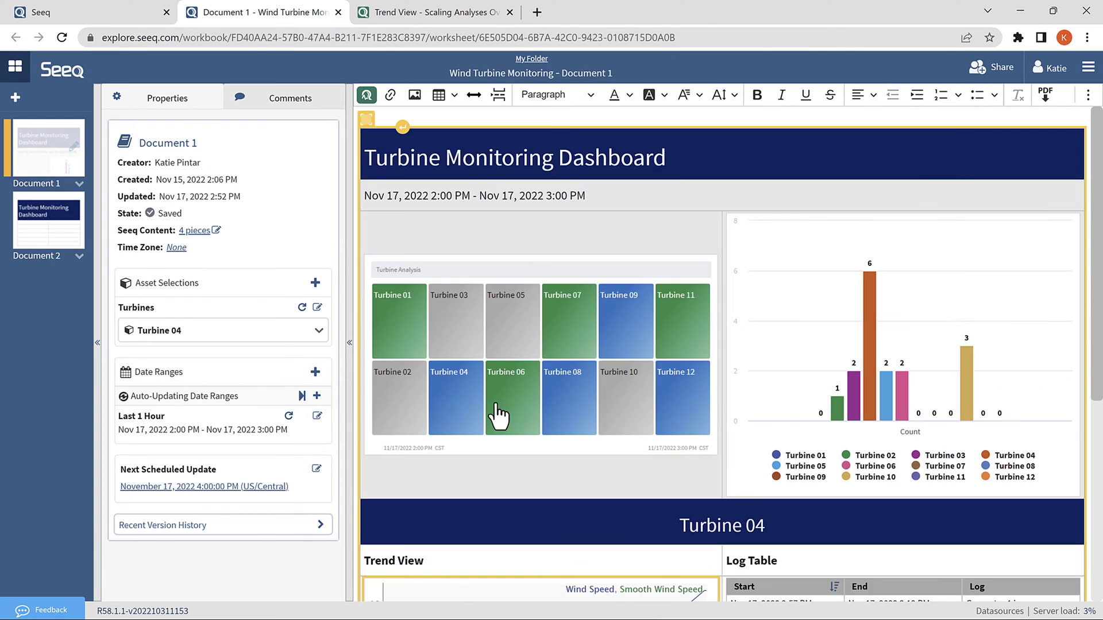
Delete Document 2, rename Document 1 to 'Dashboard', and open its Share settings
{"action": "left_click", "coordinate": [79, 256]}
{"action": "left_click", "coordinate": [47, 200]}
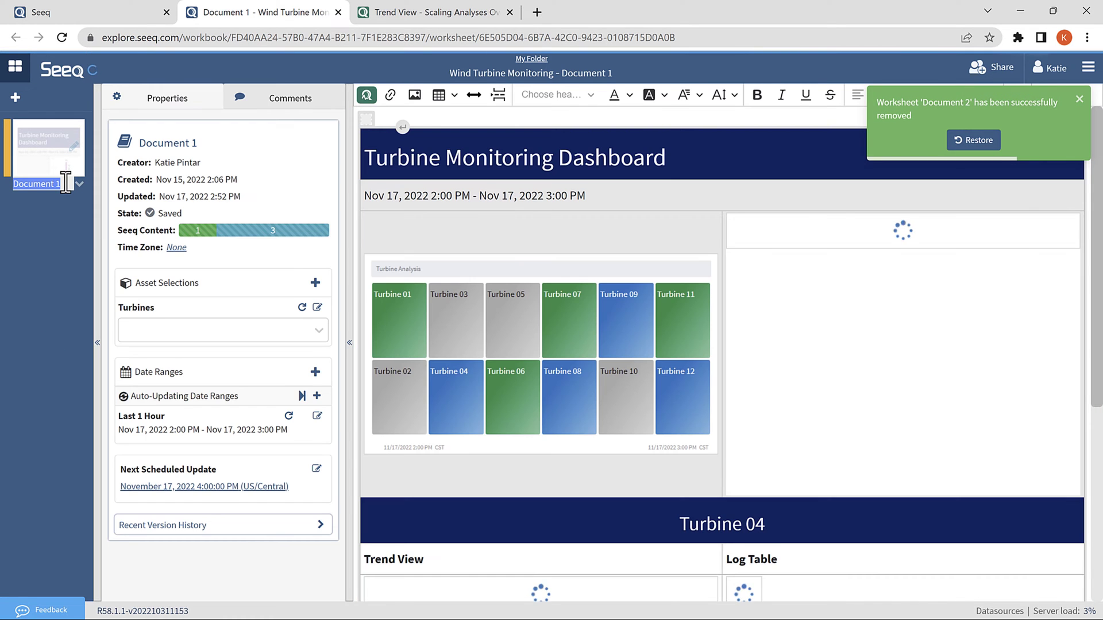
{"action": "double_click", "coordinate": [66, 183]}
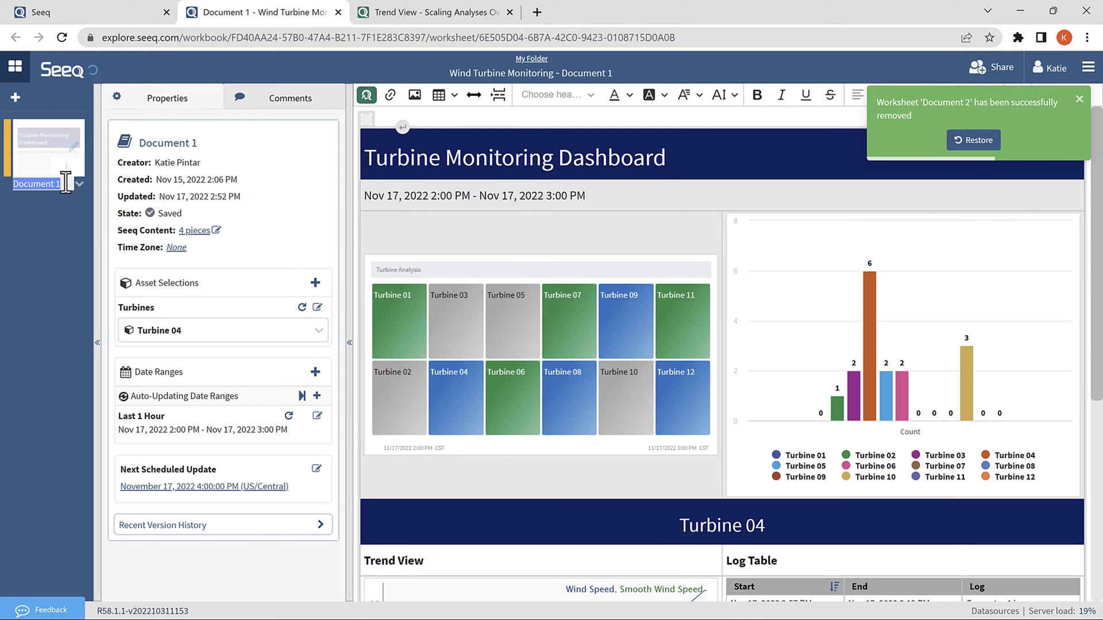
{"action": "type", "text": "Dashboard"}
{"action": "key", "text": "Return"}
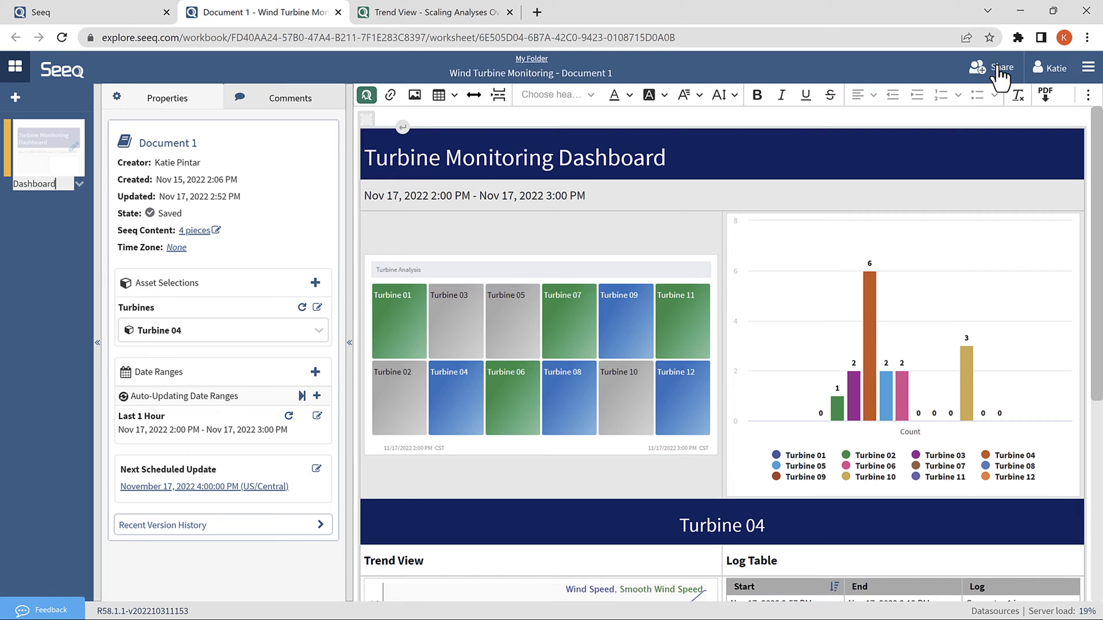
{"action": "left_click", "coordinate": [1000, 70]}
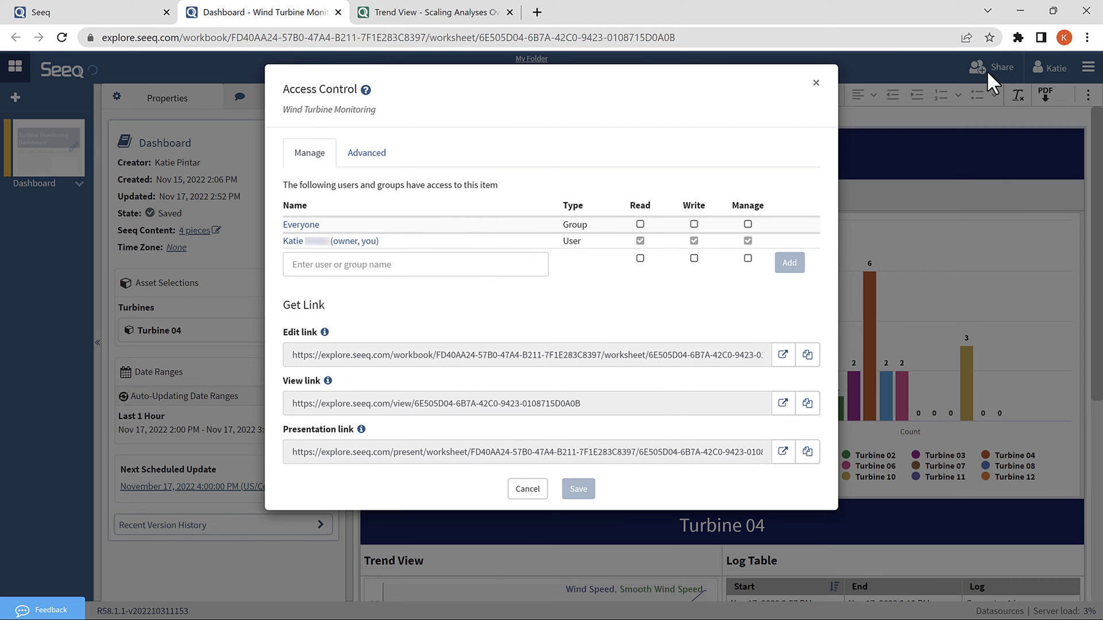
Open the view-only dashboard in a new tab, keep Turbine 04, and follow the treemap
{"action": "left_click", "coordinate": [783, 404]}
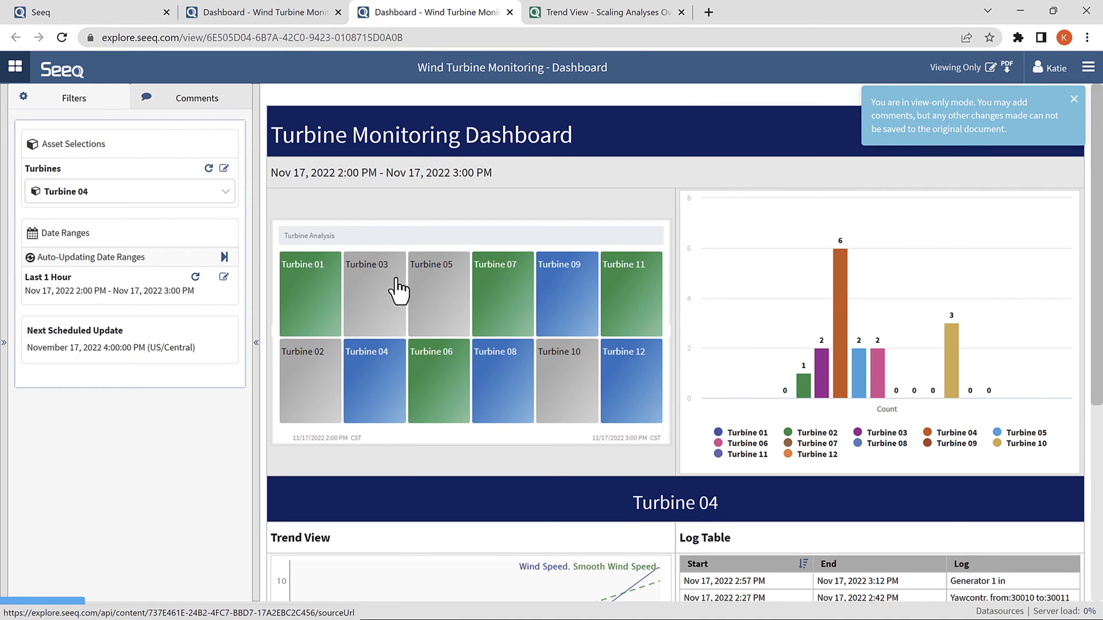
{"action": "left_click", "coordinate": [223, 193]}
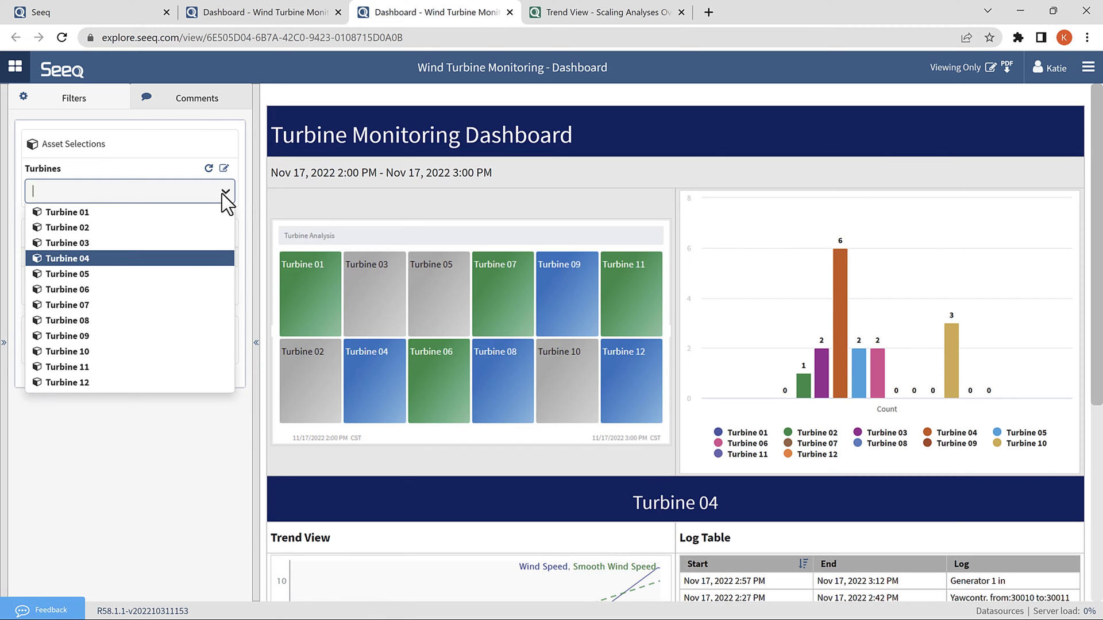
{"action": "left_click", "coordinate": [223, 193]}
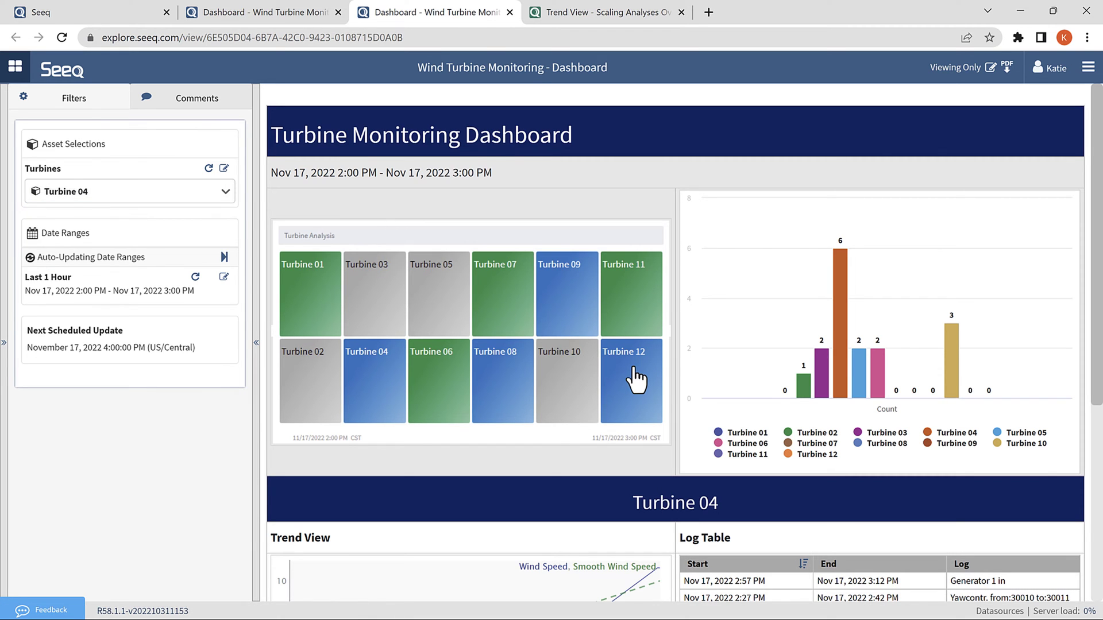
{"action": "scroll", "coordinate": [636, 380], "scroll_direction": "down", "scroll_amount": 3}
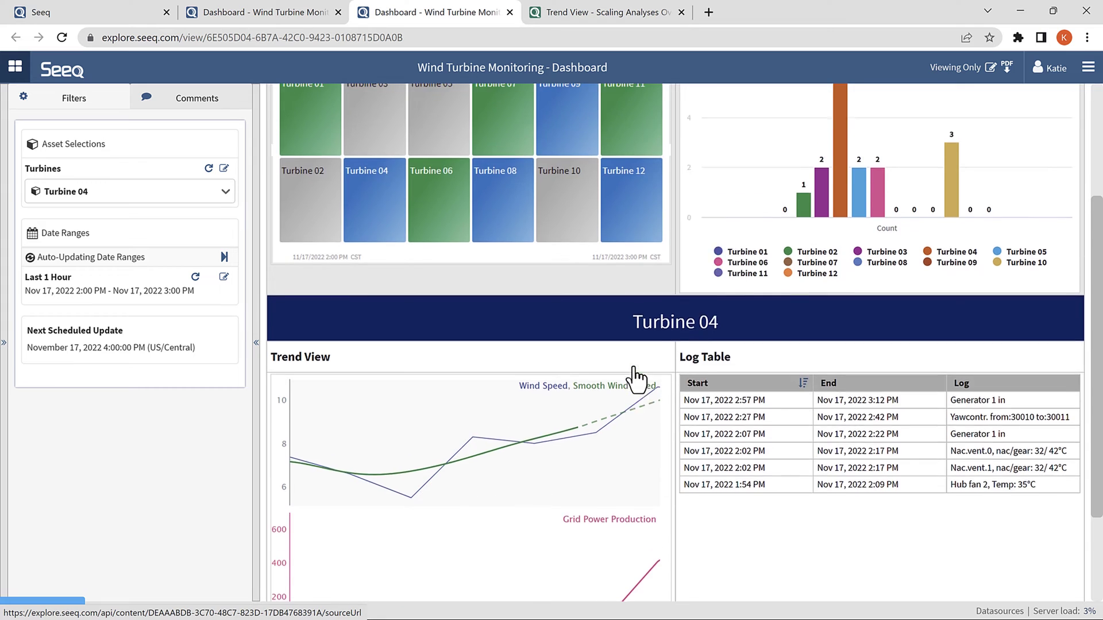
{"action": "scroll", "coordinate": [636, 380], "scroll_direction": "up", "scroll_amount": 3}
{"action": "left_click", "coordinate": [636, 381]}
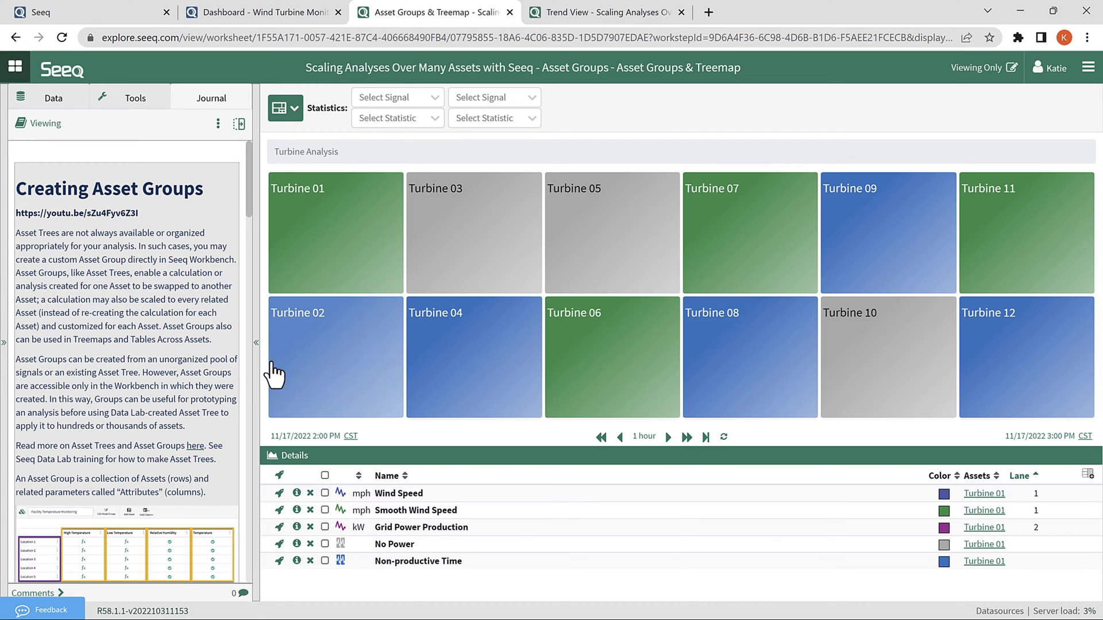
Show Turbine 12's wind speed and grid power trend and pan it to earlier times
{"action": "scroll", "coordinate": [209, 354], "scroll_direction": "down", "scroll_amount": 12}
{"action": "scroll", "coordinate": [209, 354], "scroll_direction": "down", "scroll_amount": 6}
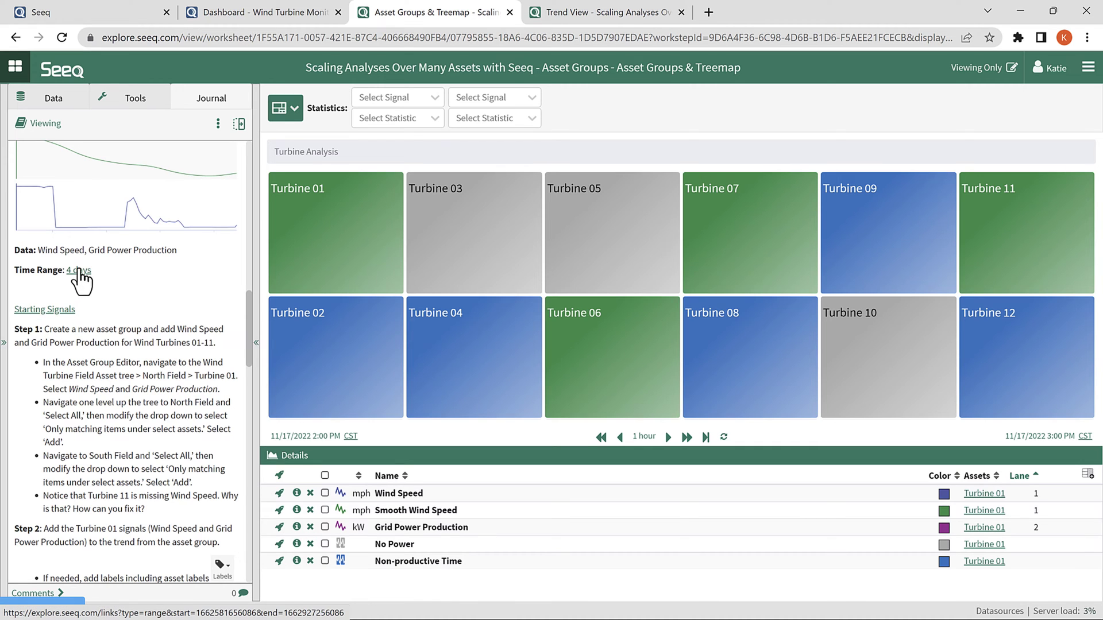
{"action": "left_click", "coordinate": [1041, 369]}
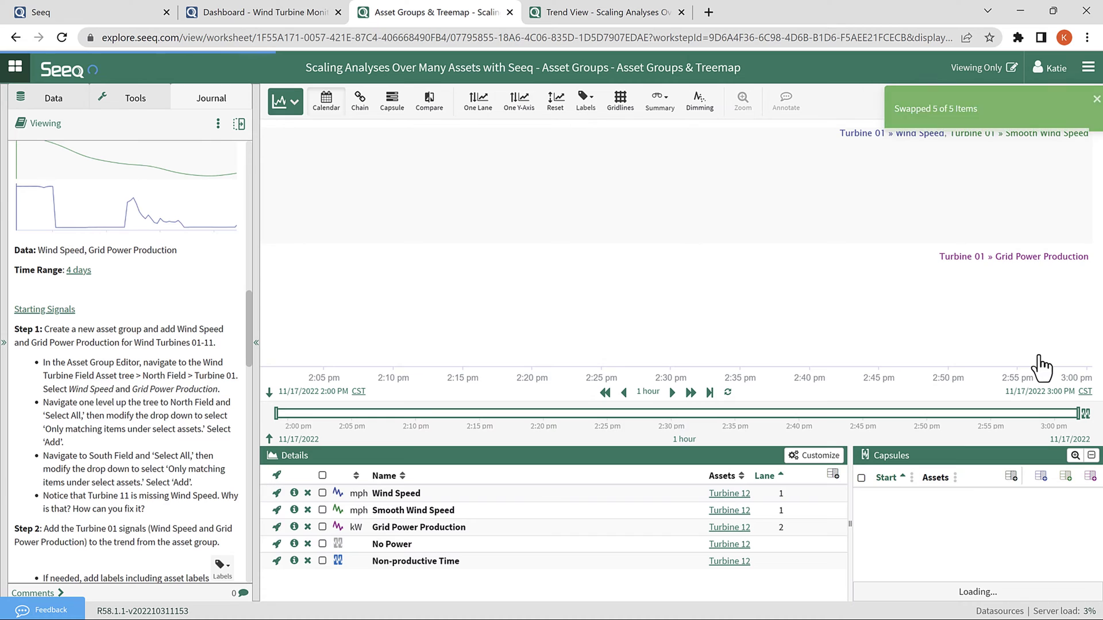
{"action": "scroll", "coordinate": [749, 373], "scroll_direction": "down", "scroll_amount": 2}
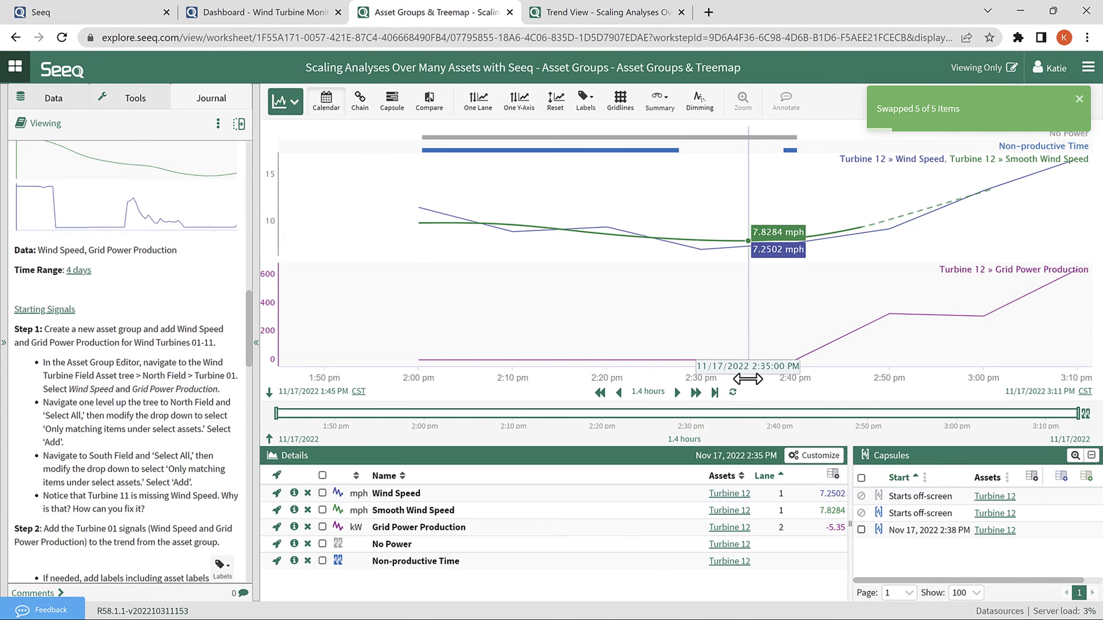
{"action": "left_click_drag", "start_coordinate": [829, 377], "coordinate": [1009, 374]}
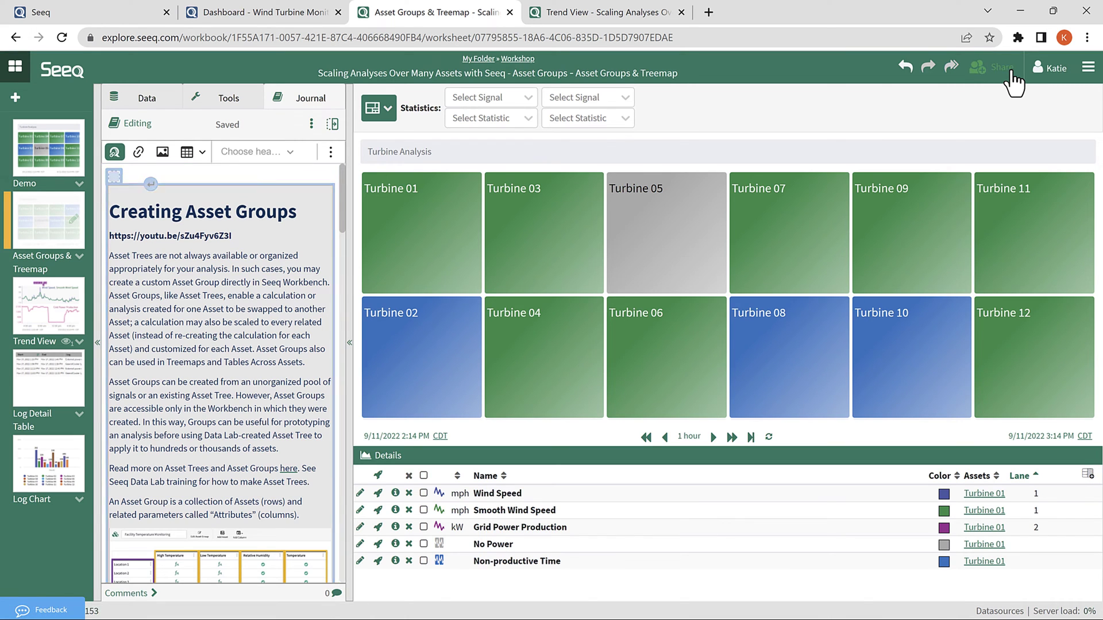
Add the coworker with Read permission to the Asset Groups workbook's access list and save
{"action": "left_click", "coordinate": [1011, 71]}
{"action": "left_click", "coordinate": [437, 265]}
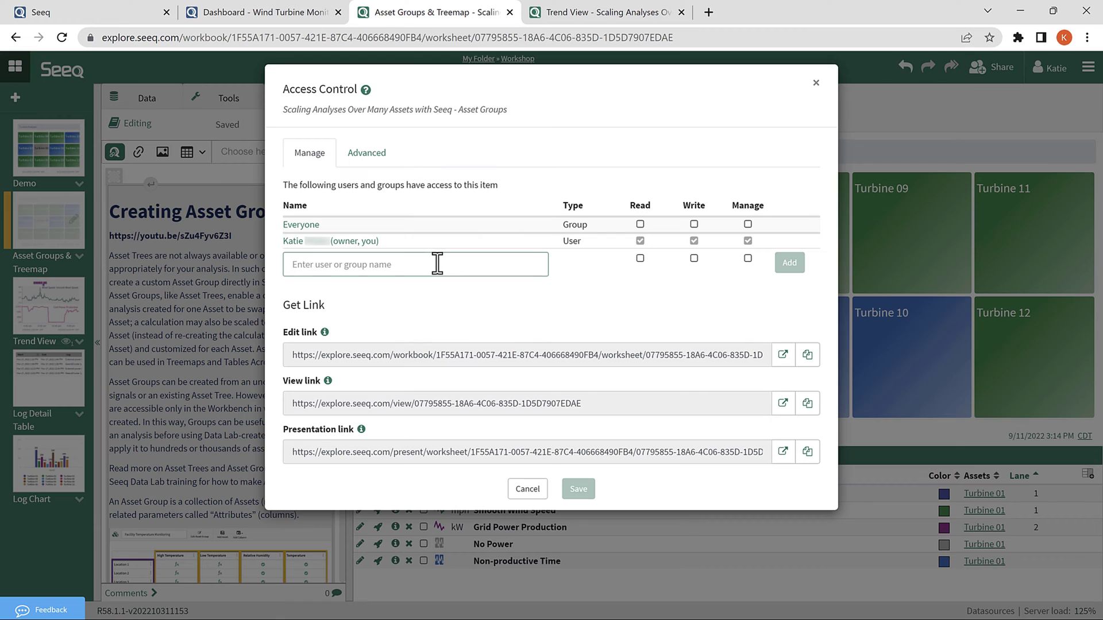
{"action": "type", "text": "mark co"}
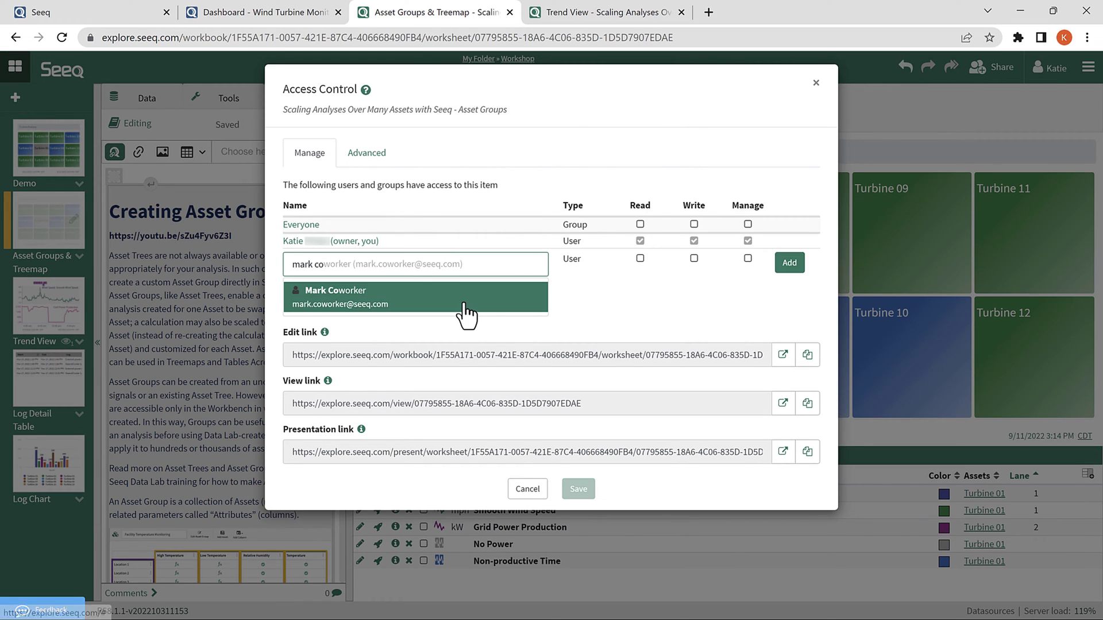
{"action": "left_click", "coordinate": [463, 300]}
{"action": "left_click", "coordinate": [640, 258]}
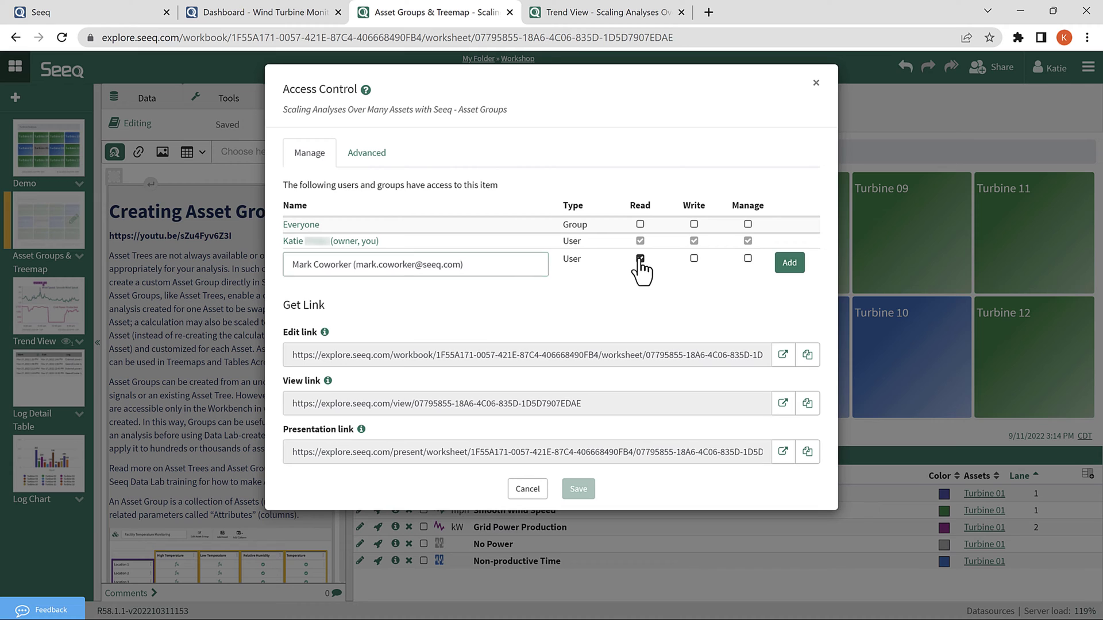
{"action": "left_click", "coordinate": [789, 266]}
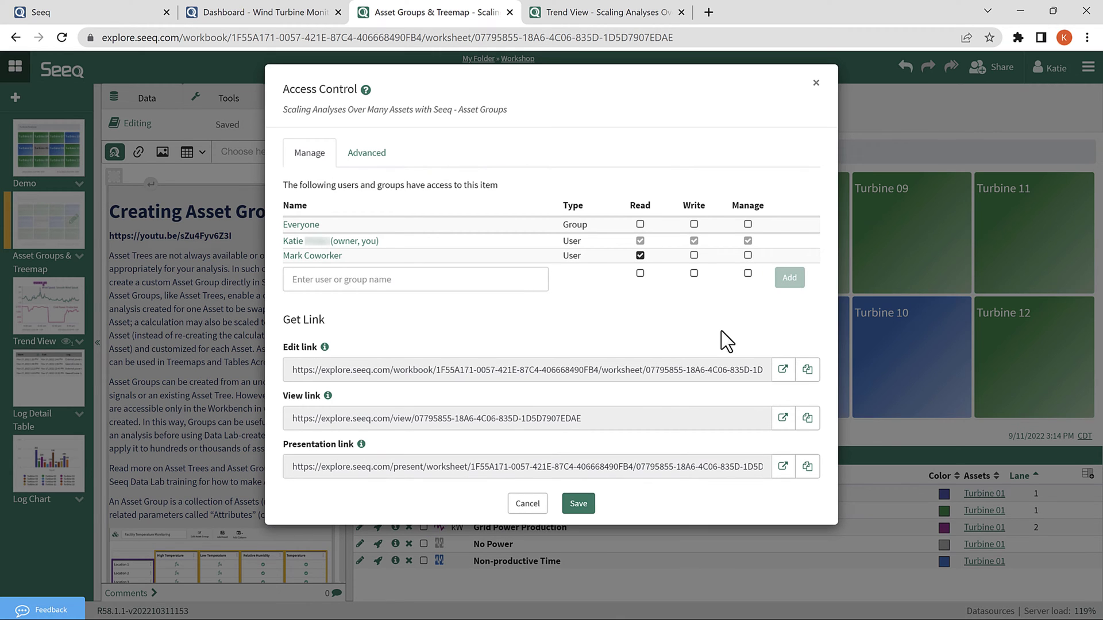
{"action": "left_click", "coordinate": [578, 506]}
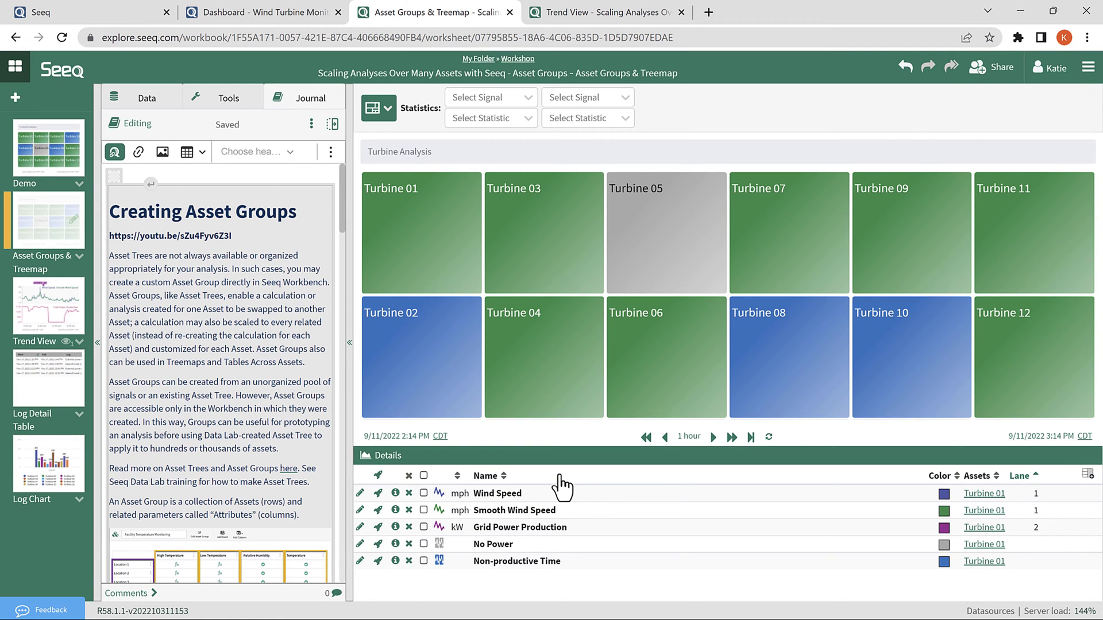
Back on the Dashboard, grant the coworker Read access and copy the View link
{"action": "left_click", "coordinate": [262, 11]}
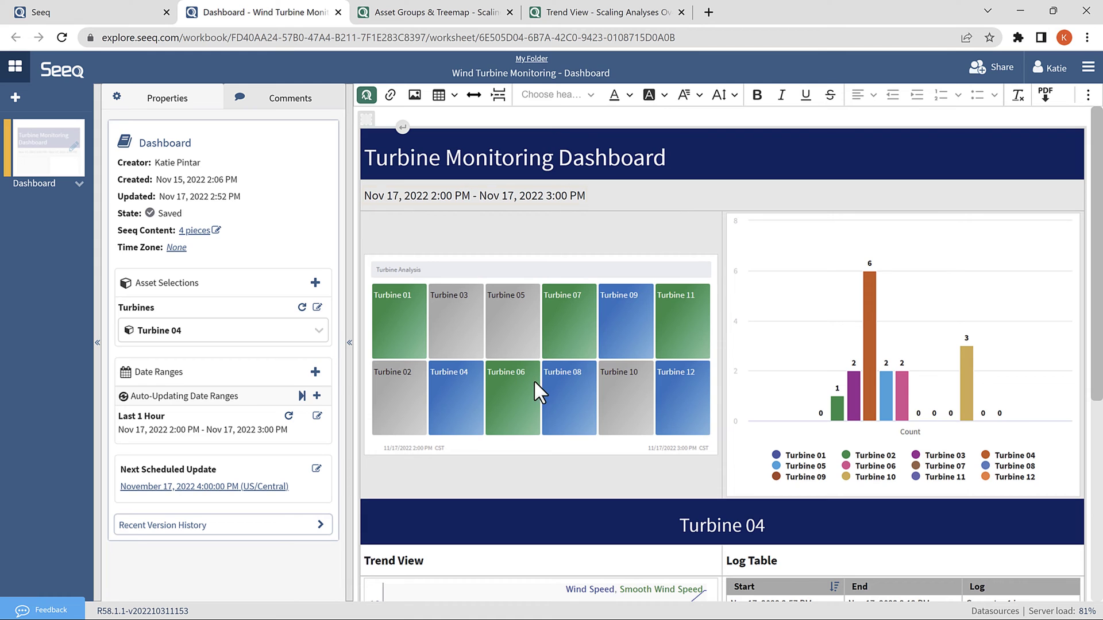
{"action": "left_click", "coordinate": [999, 69]}
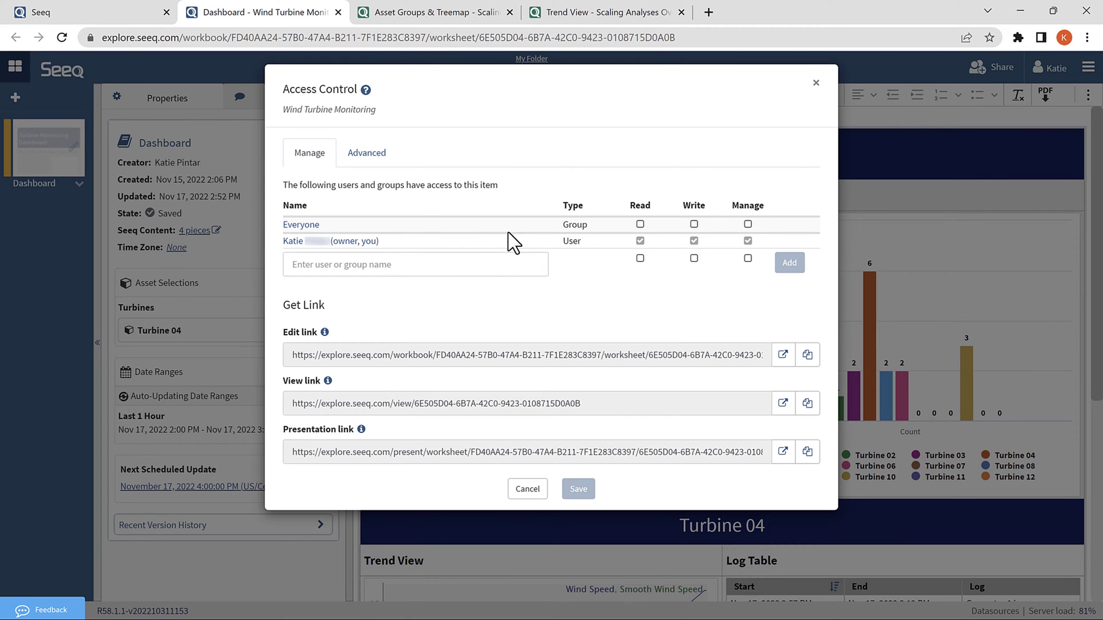
{"action": "left_click", "coordinate": [468, 266]}
{"action": "type", "text": "mark co"}
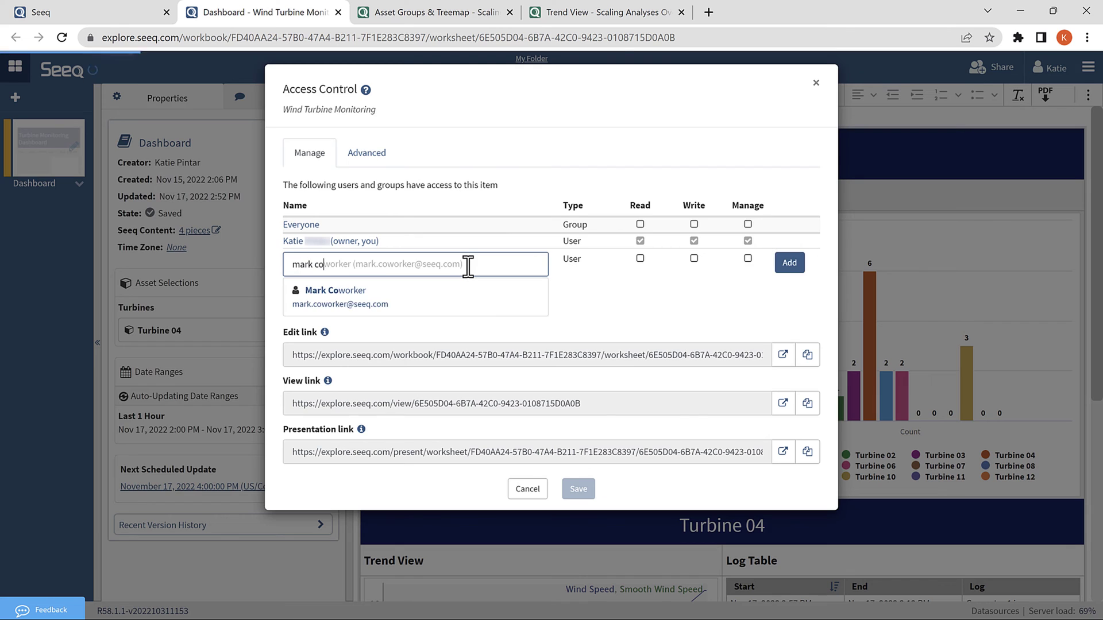
{"action": "left_click", "coordinate": [476, 305]}
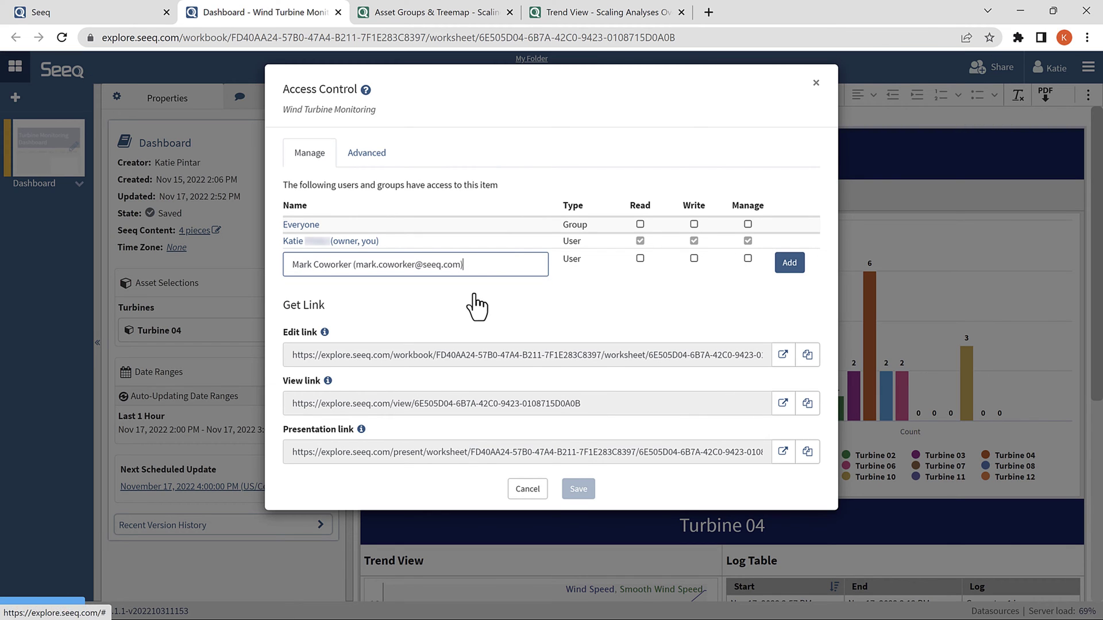
{"action": "left_click", "coordinate": [640, 258]}
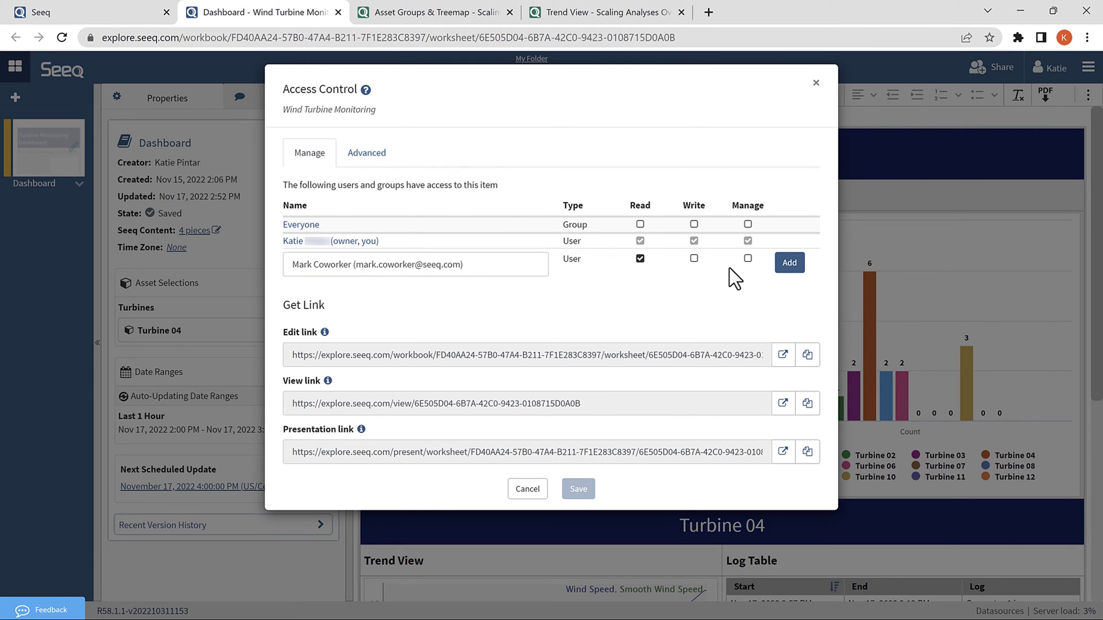
{"action": "left_click", "coordinate": [790, 263]}
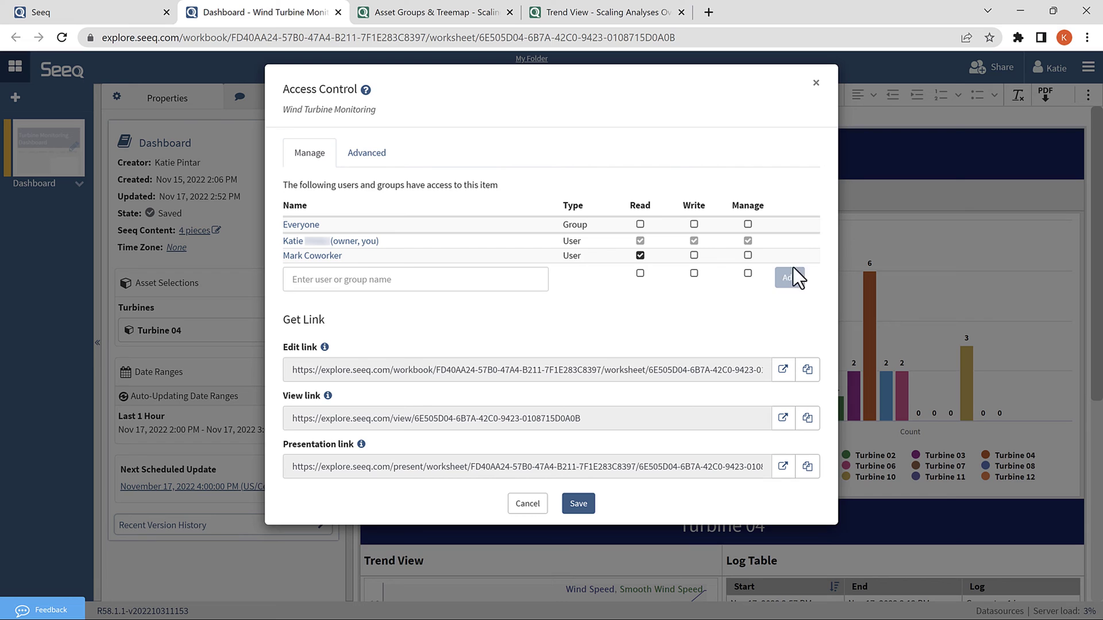
{"action": "left_click", "coordinate": [808, 418]}
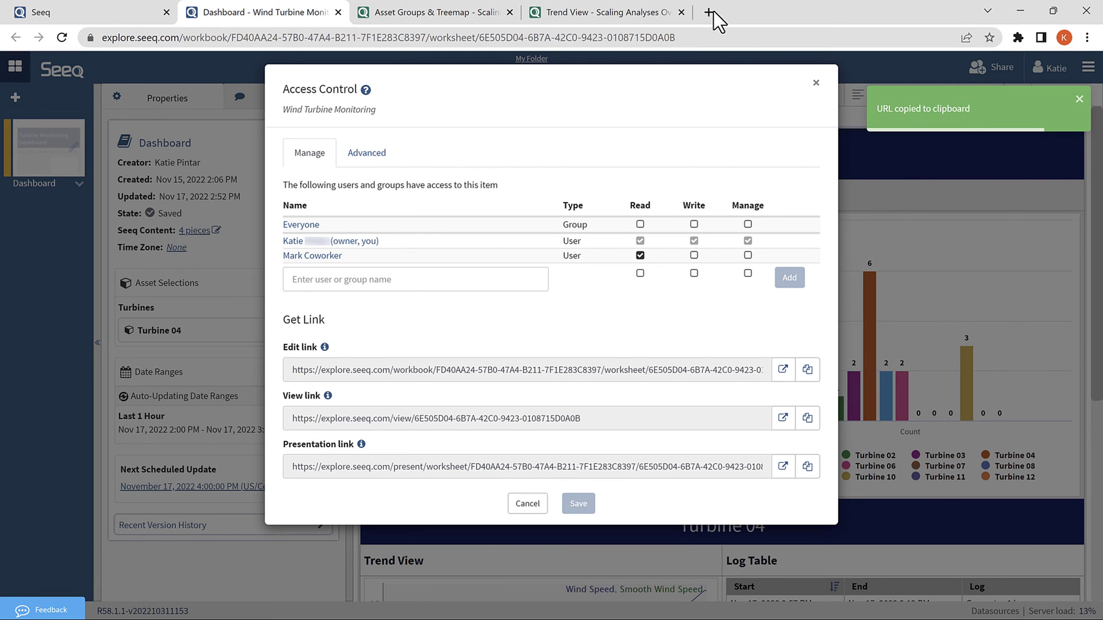
Load the copied view-only link in a new tab and scroll through the Wind Turbine Monitoring dashboard
{"action": "left_click", "coordinate": [709, 12]}
{"action": "key", "text": "ctrl+v"}
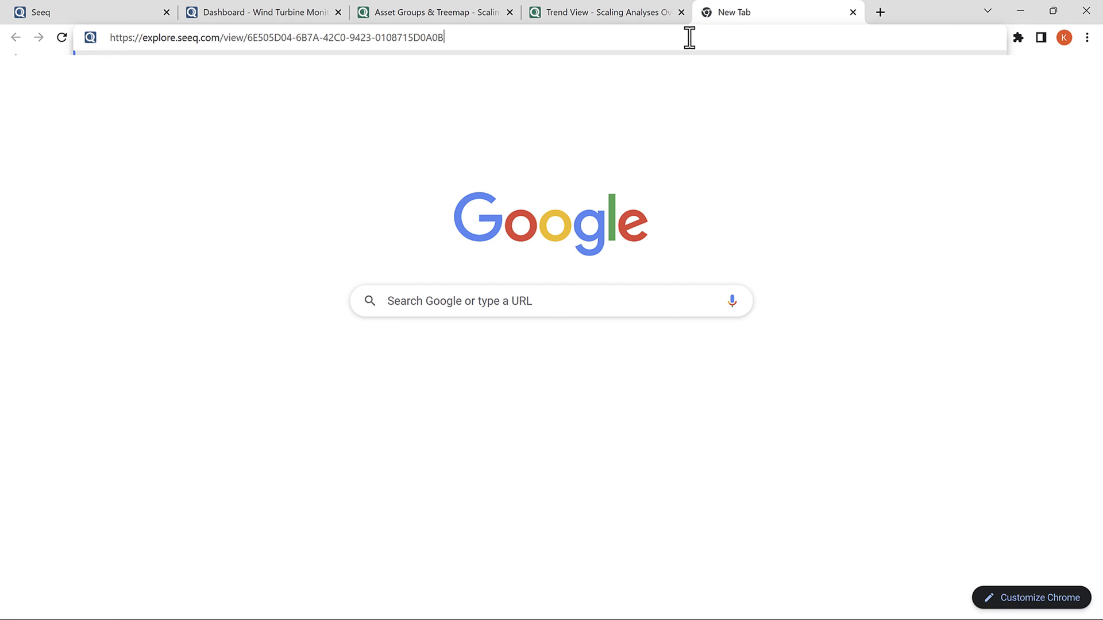
{"action": "key", "text": "Return"}
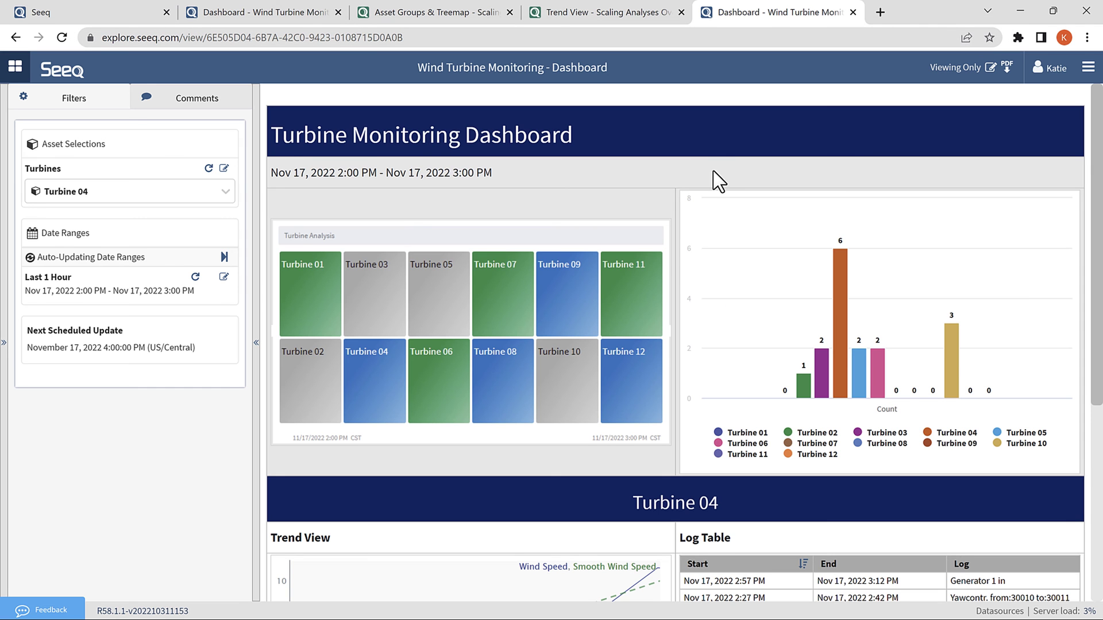
{"action": "scroll", "coordinate": [672, 263], "scroll_direction": "down", "scroll_amount": 4}
{"action": "scroll", "coordinate": [672, 263], "scroll_direction": "up", "scroll_amount": 4}
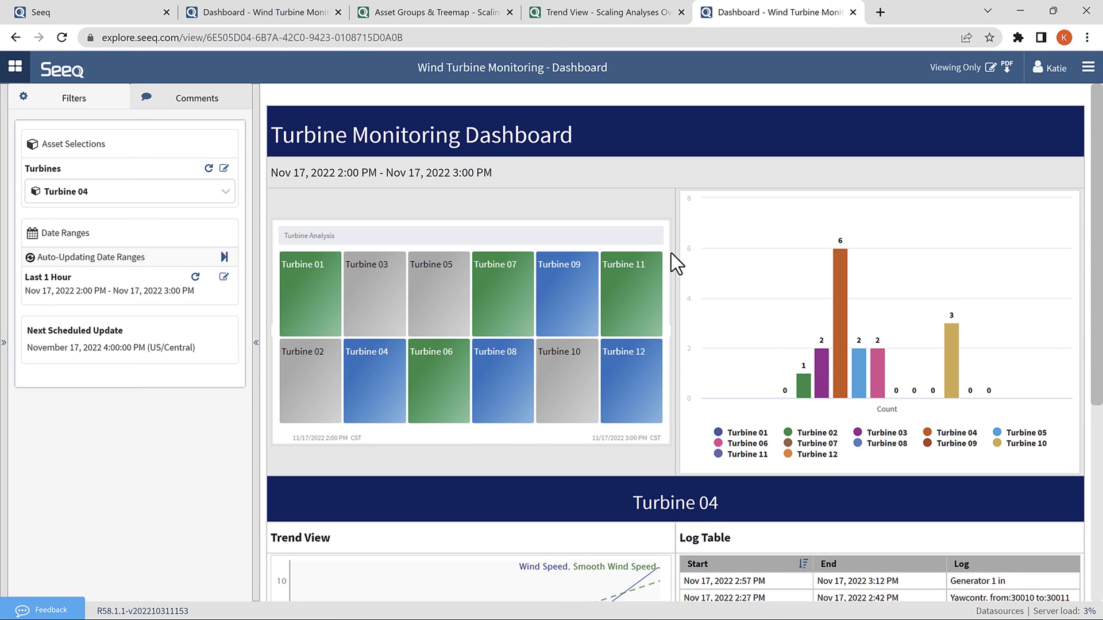